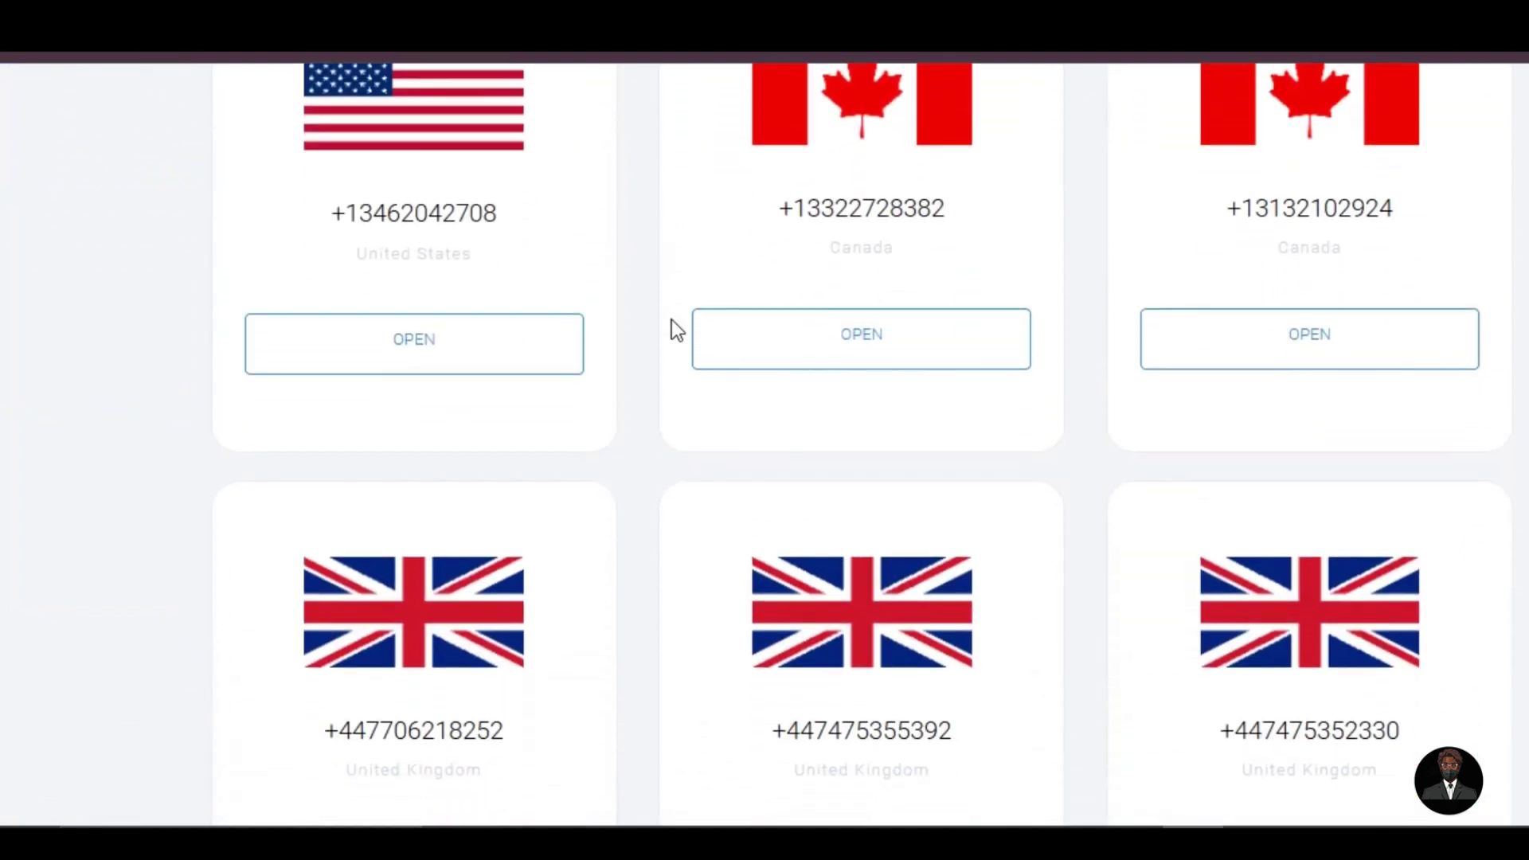
Copy a free US number from the SMS site into the login form and request a verification code, passing the slider check
scroll(626, 434, up, 5)
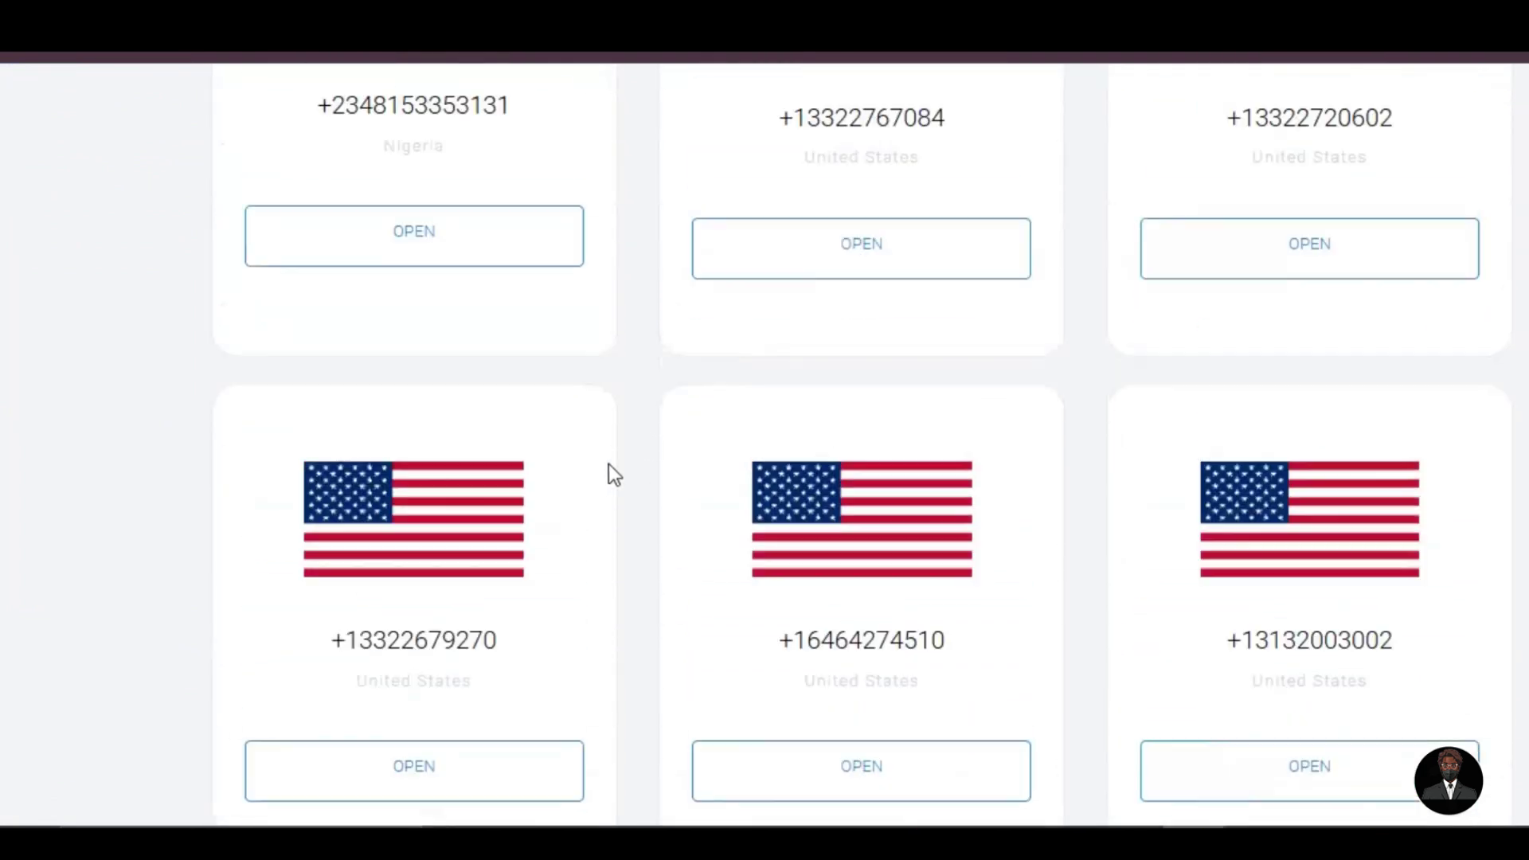
click(811, 478)
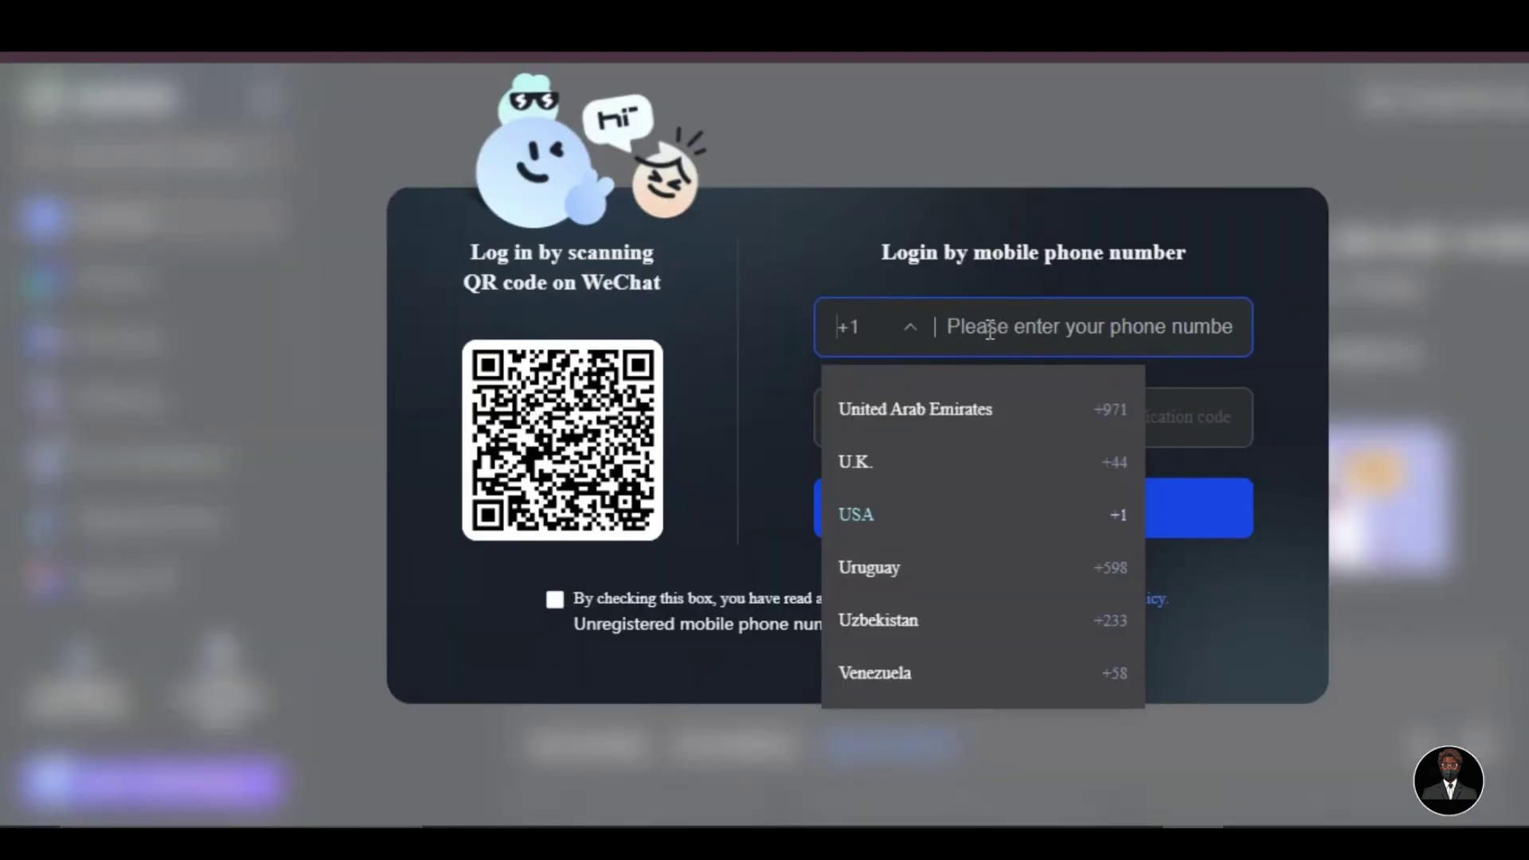
click(990, 328)
right_click(990, 328)
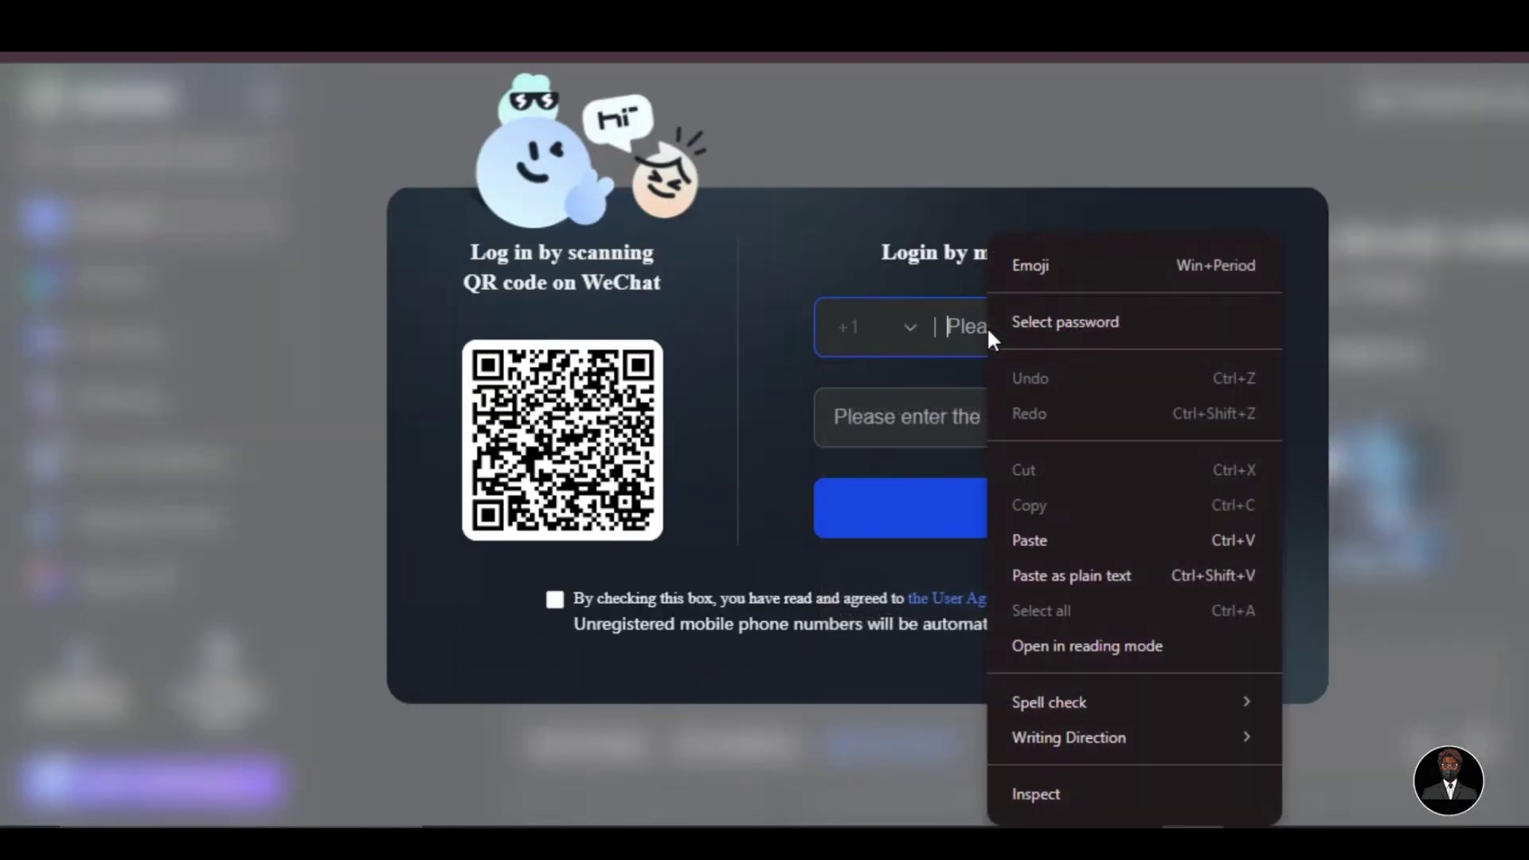
click(1038, 538)
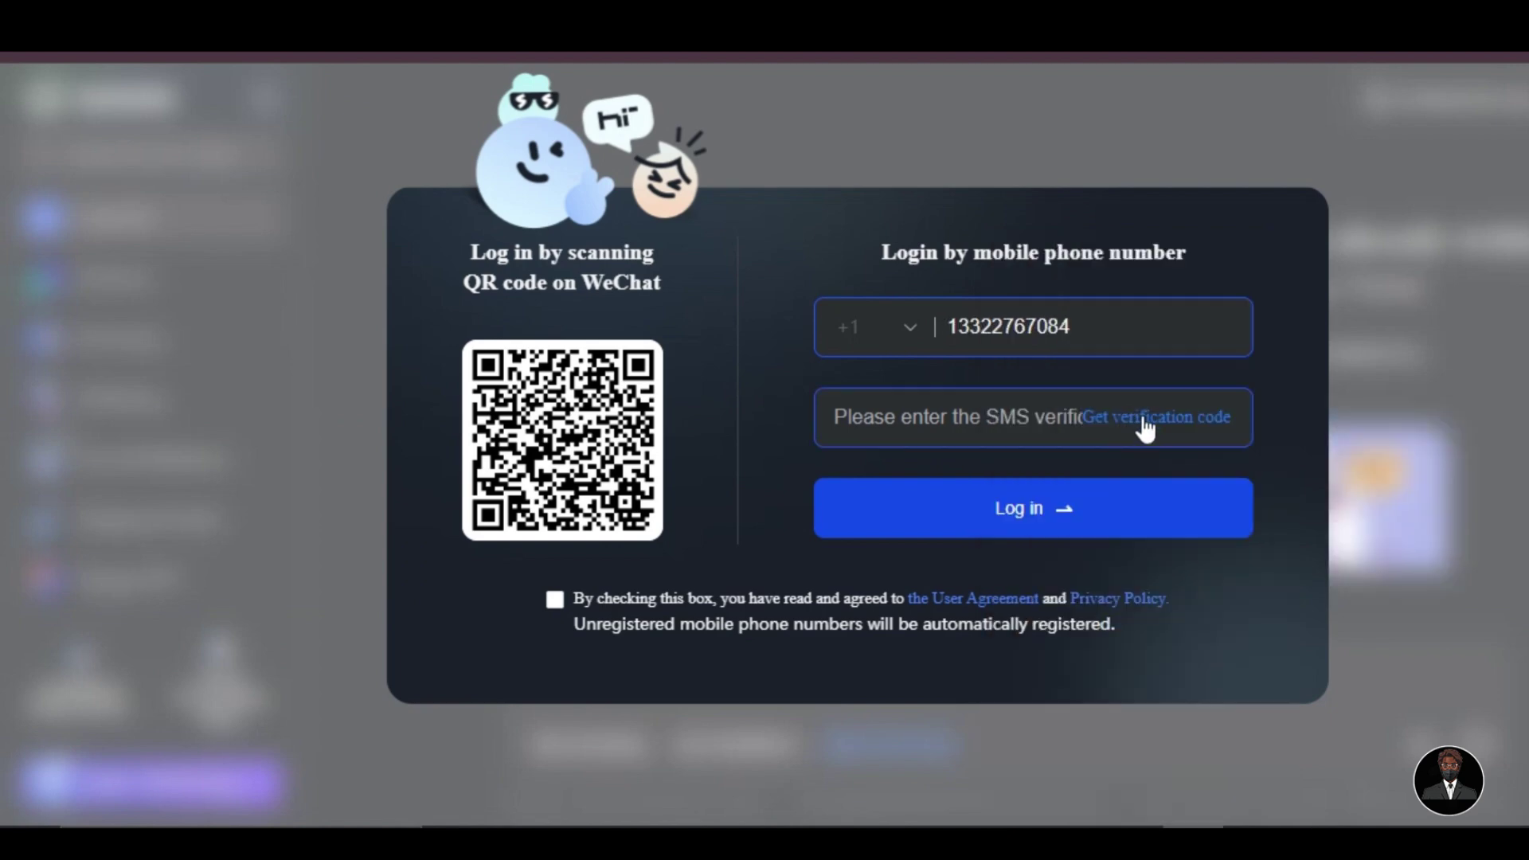
click(1144, 421)
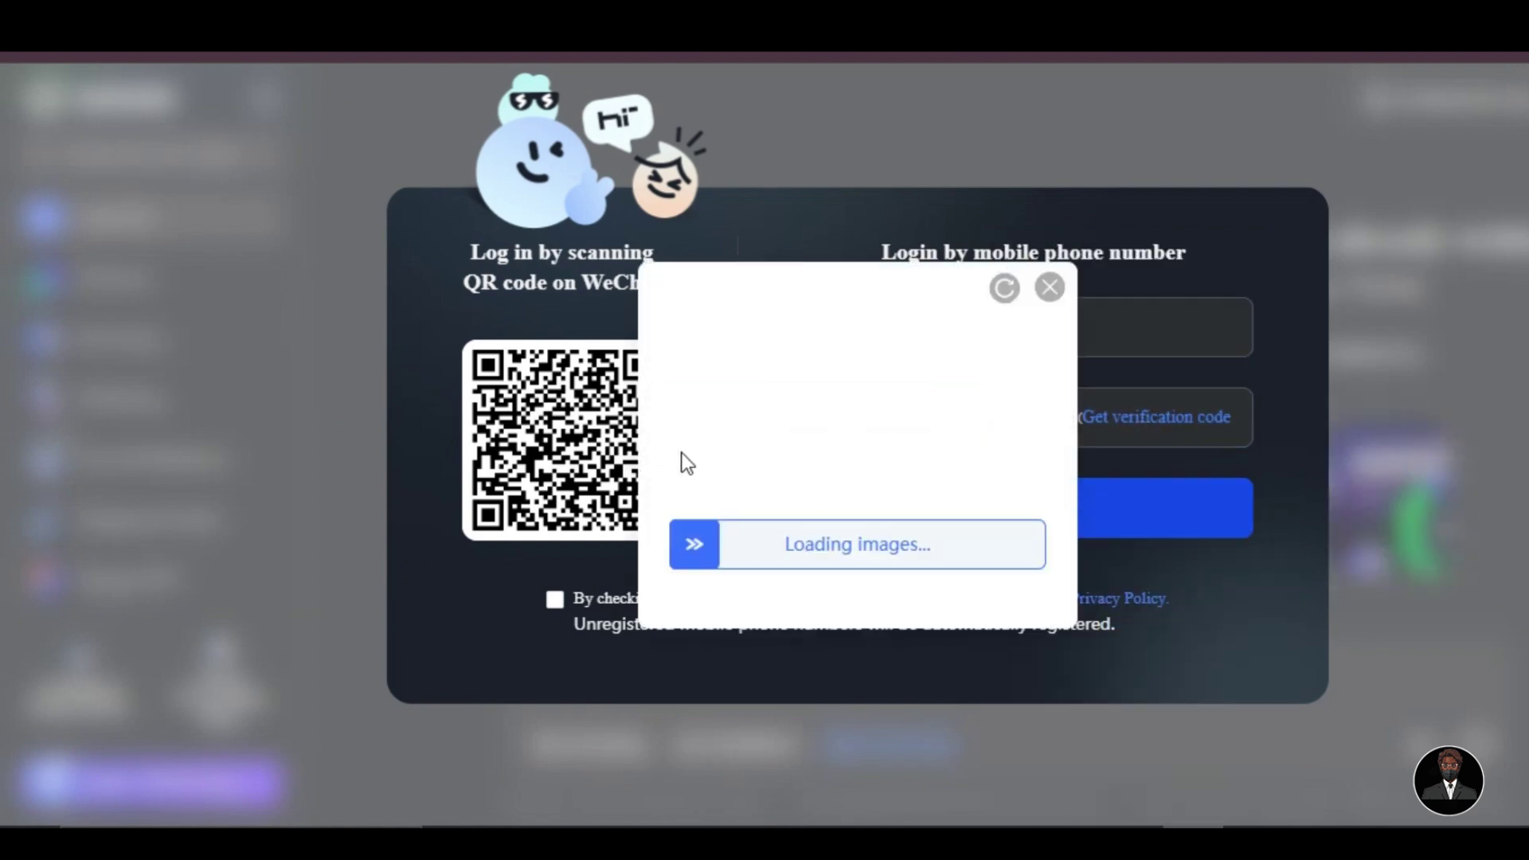
drag(693, 546, 828, 555)
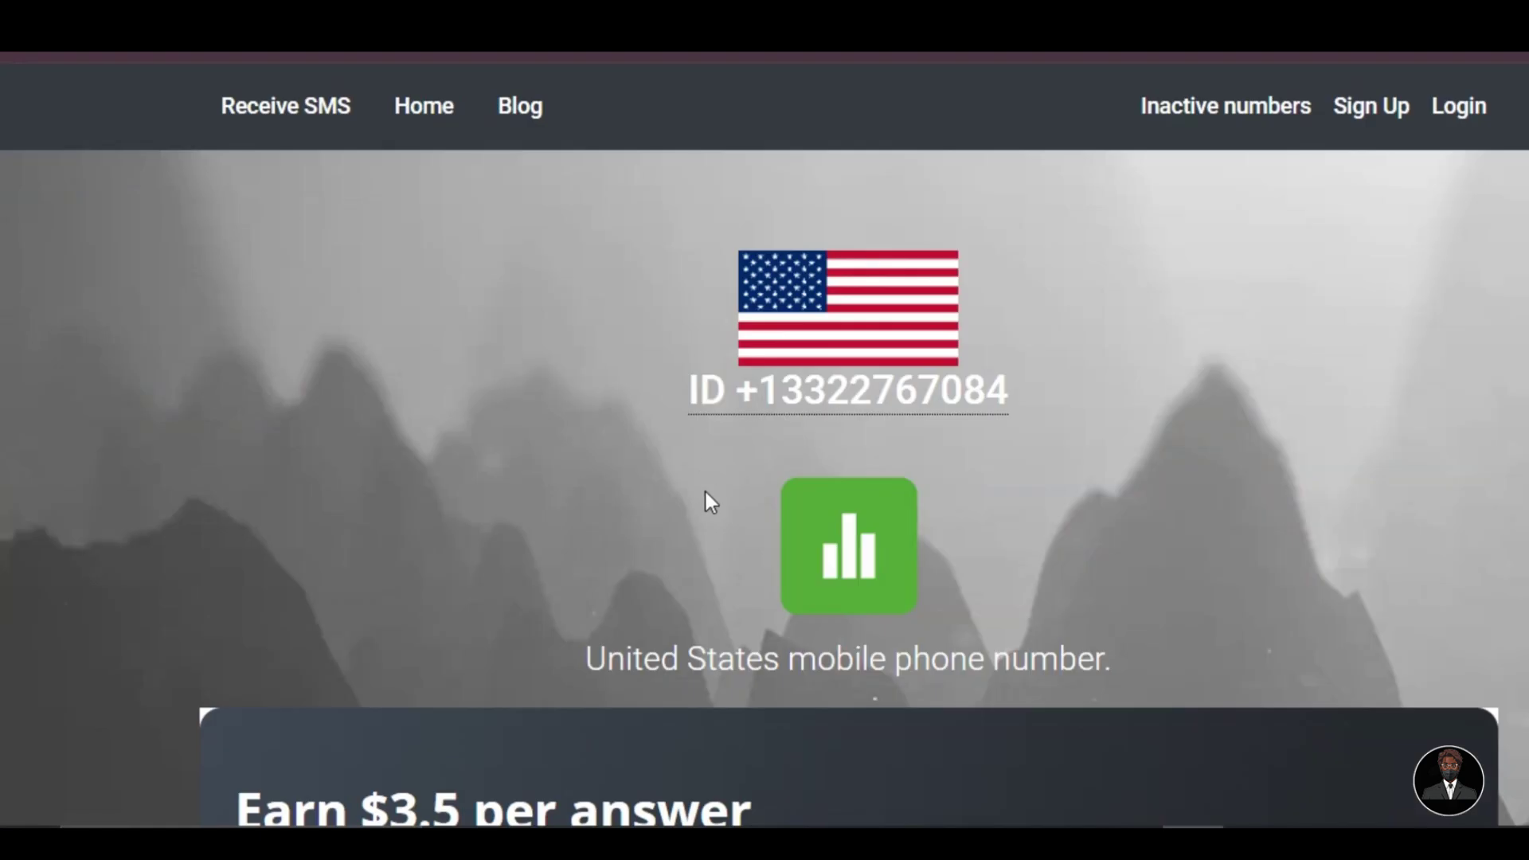
scroll(704, 491, down, 2)
scroll(704, 489, down, 10)
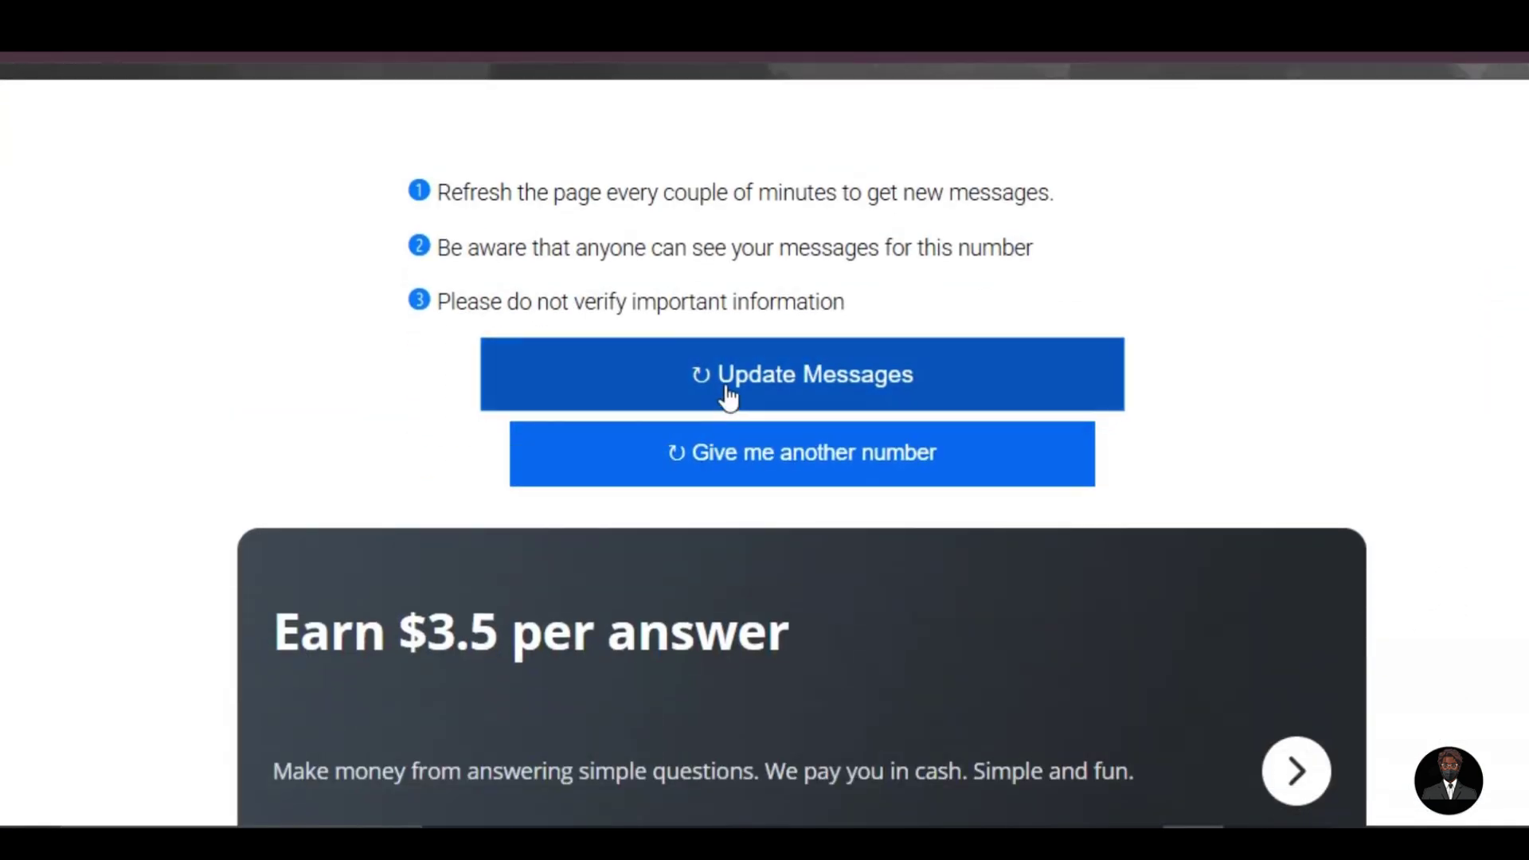
Copy the received SMS verification code into the code field and log in
click(727, 390)
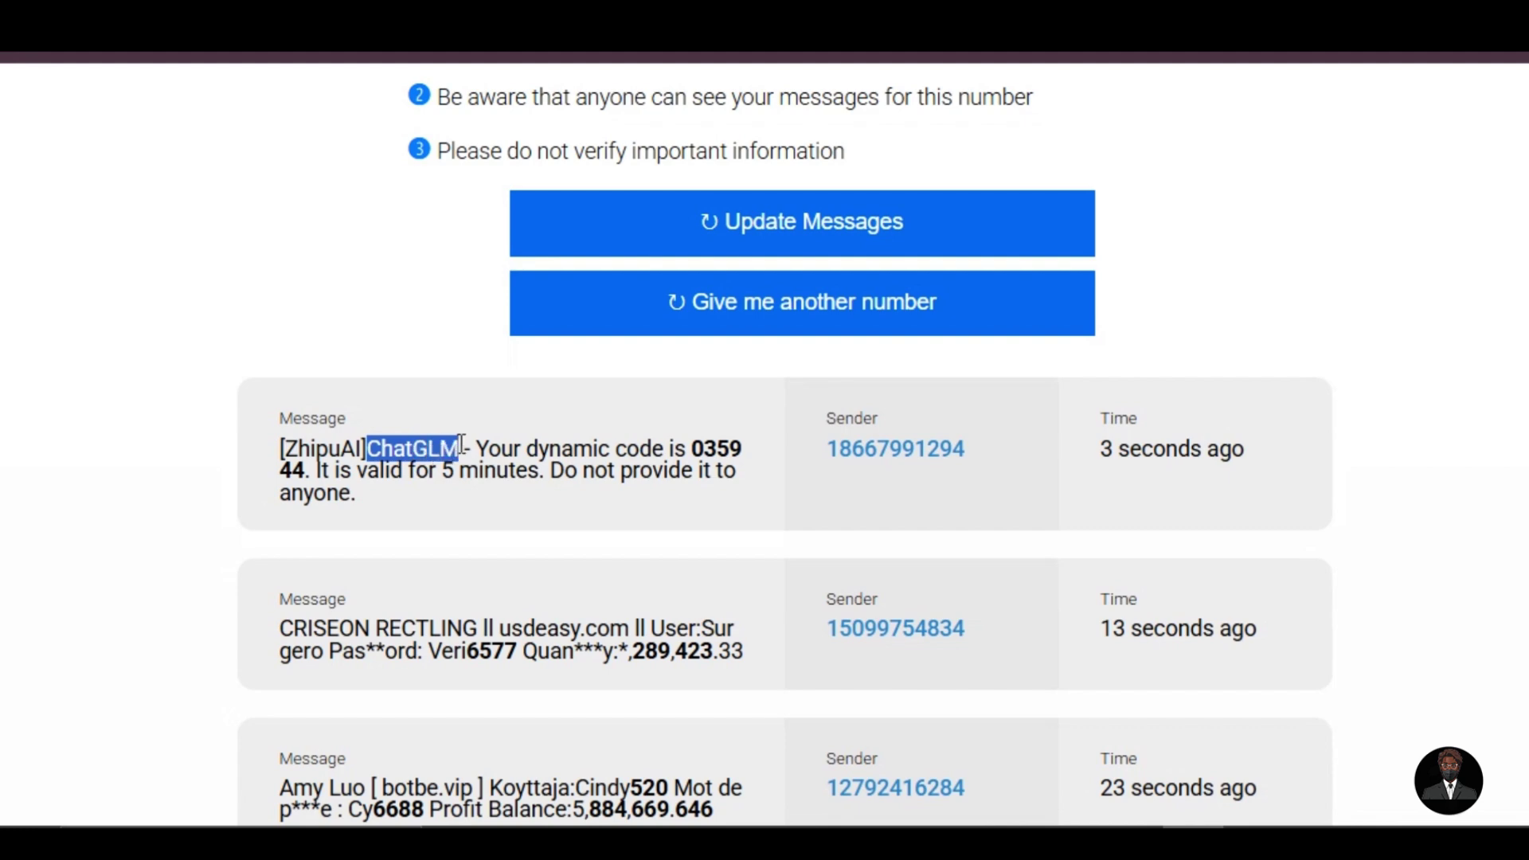
double_click(716, 449)
right_click(691, 439)
click(738, 474)
right_click(881, 414)
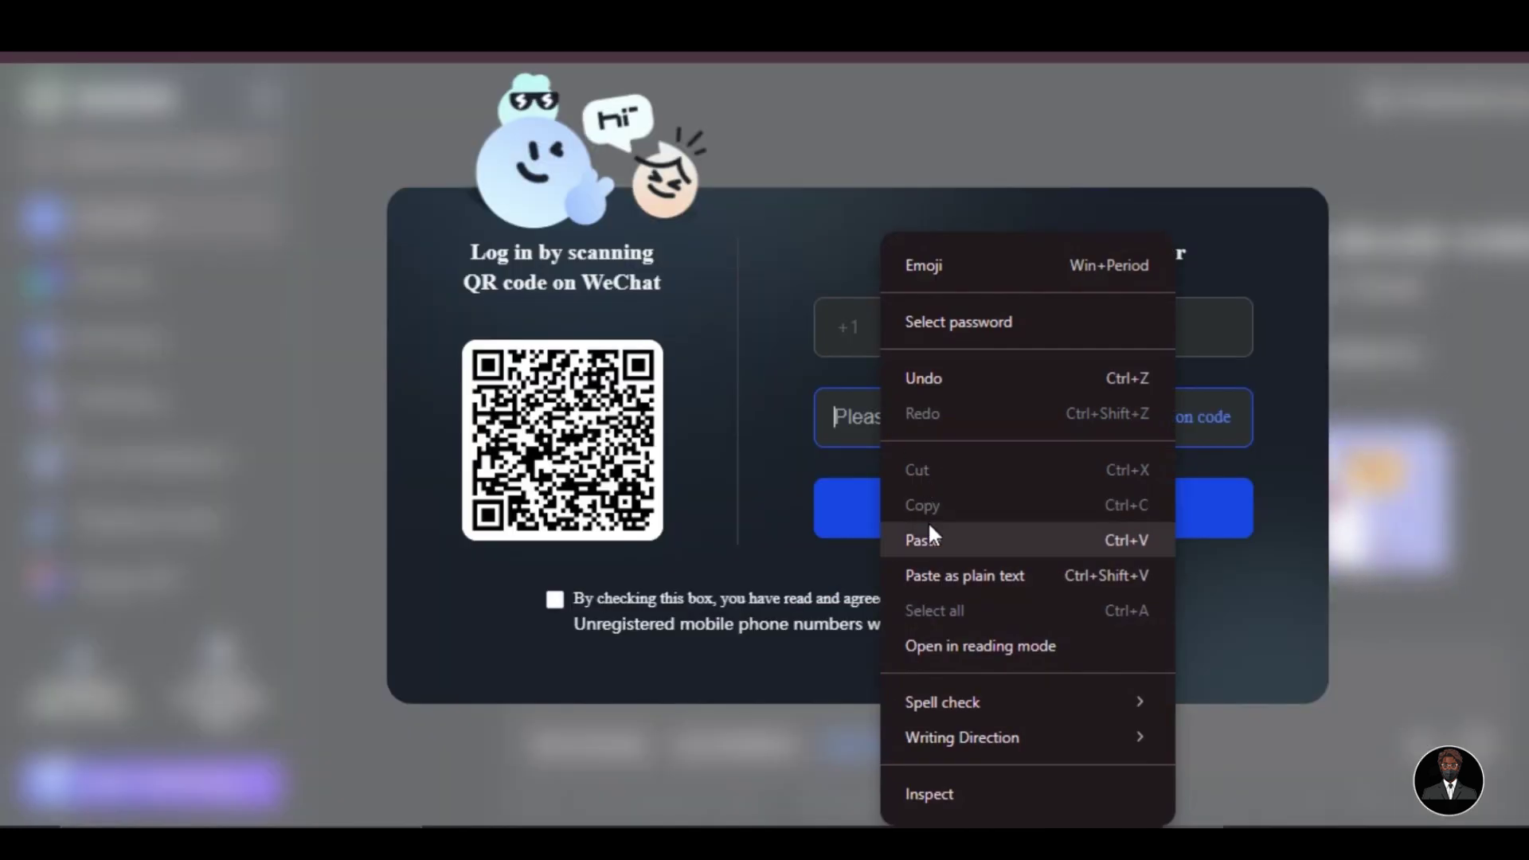
click(929, 535)
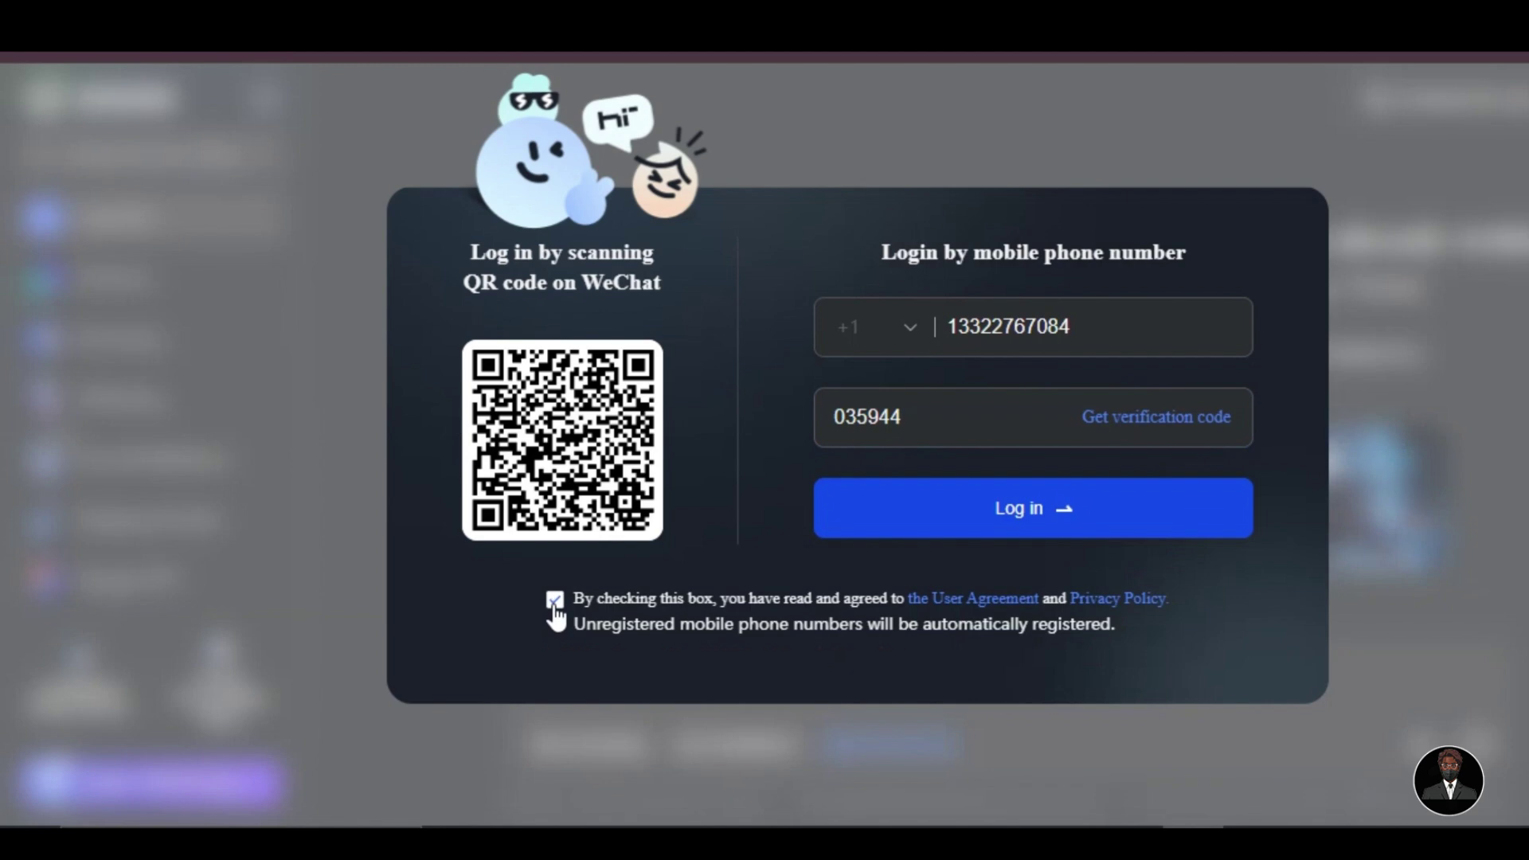
click(972, 510)
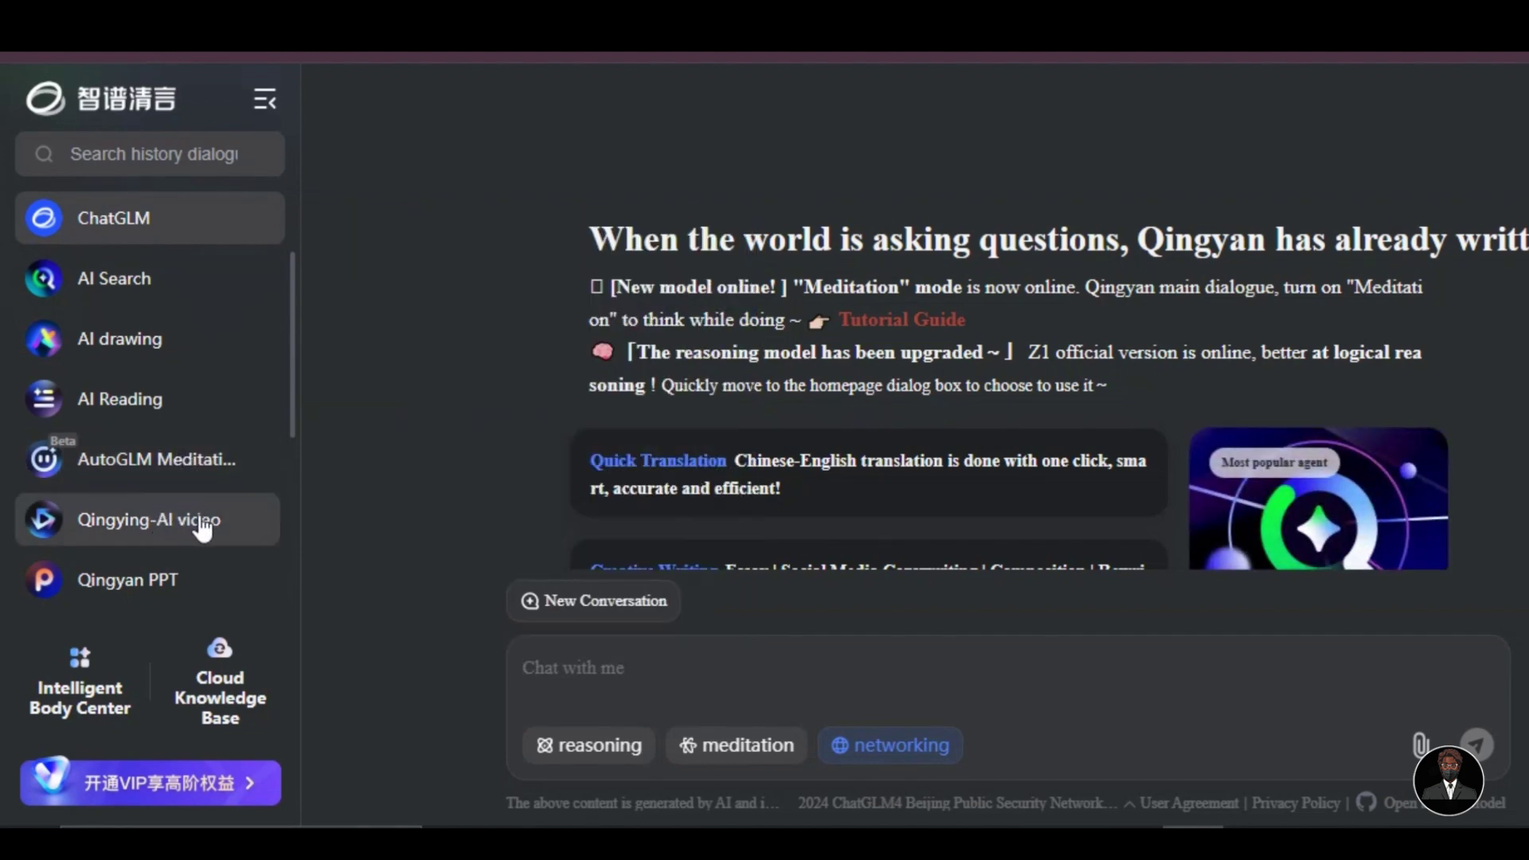
Open Qingying AI video, browse the featured videos, and view Basic parameters and AI Effects like Hug, Smile and Heart
click(202, 523)
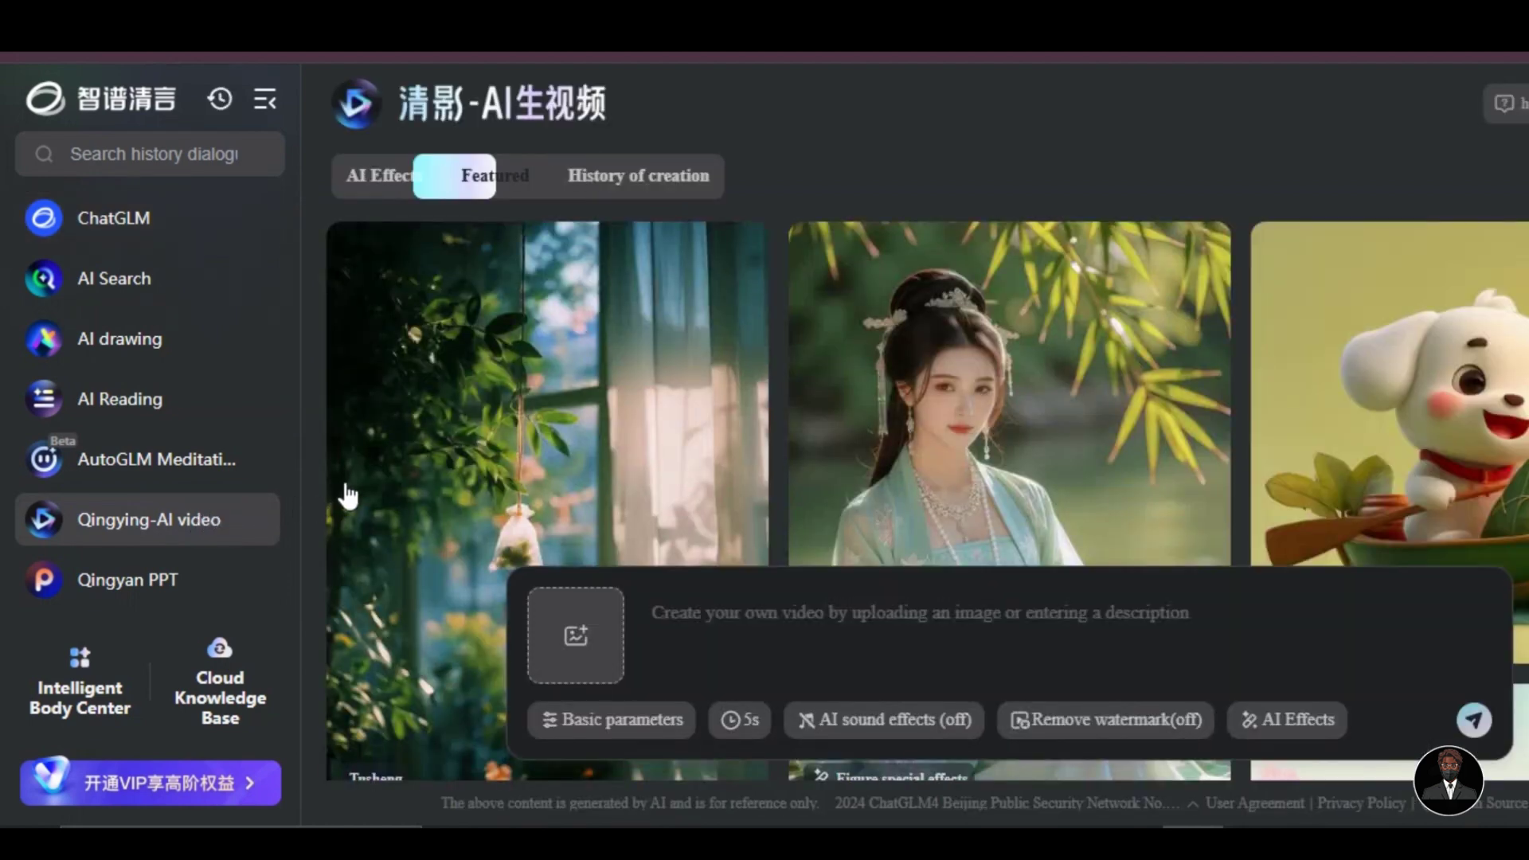
mouse_move(346, 458)
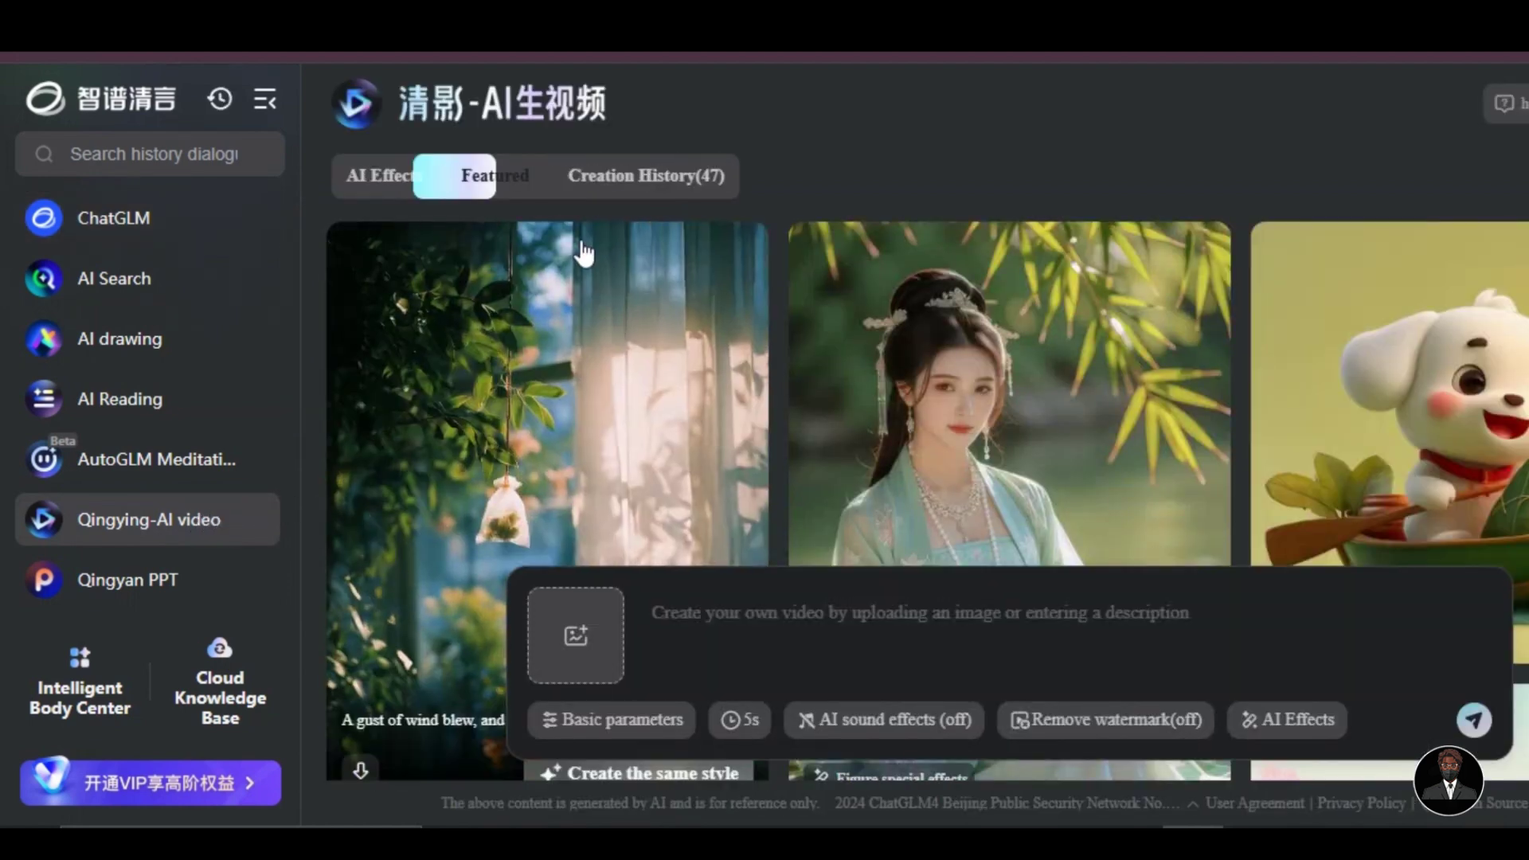
scroll(686, 358, down, 8)
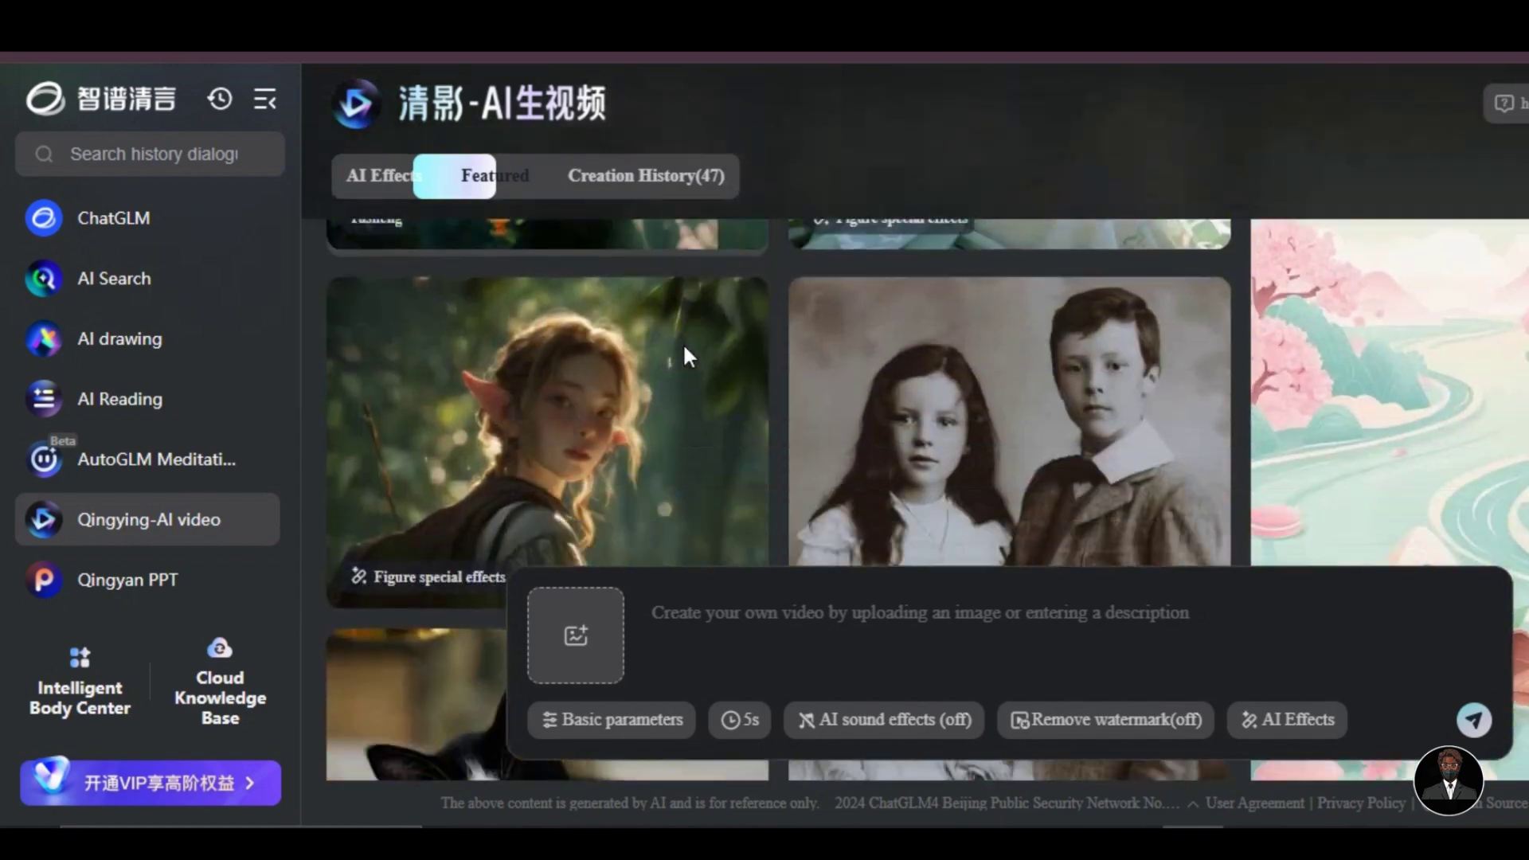
scroll(686, 358, down, 15)
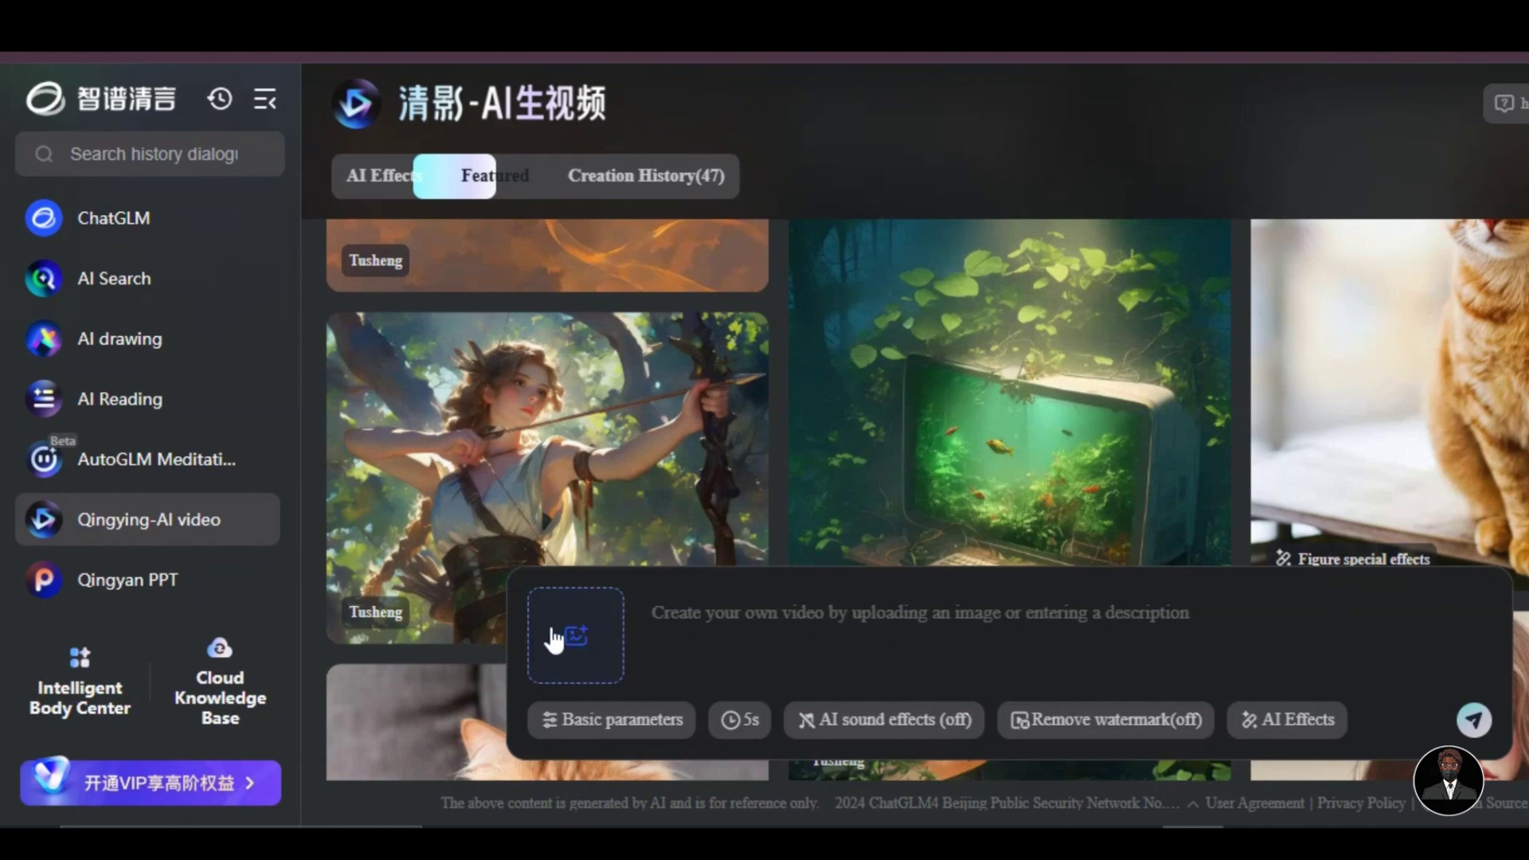
click(577, 720)
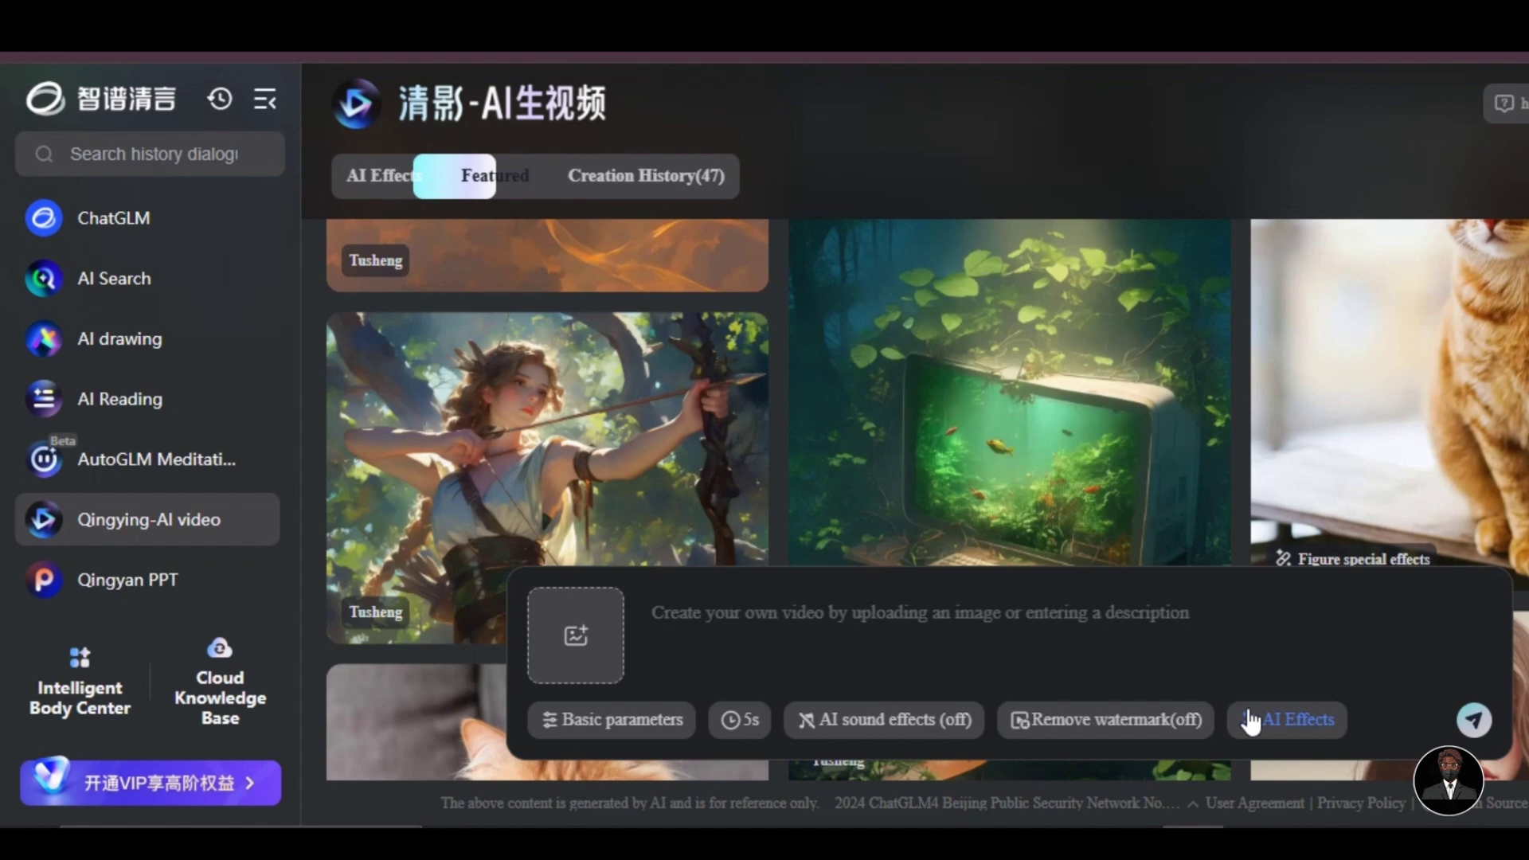
mouse_move(1251, 721)
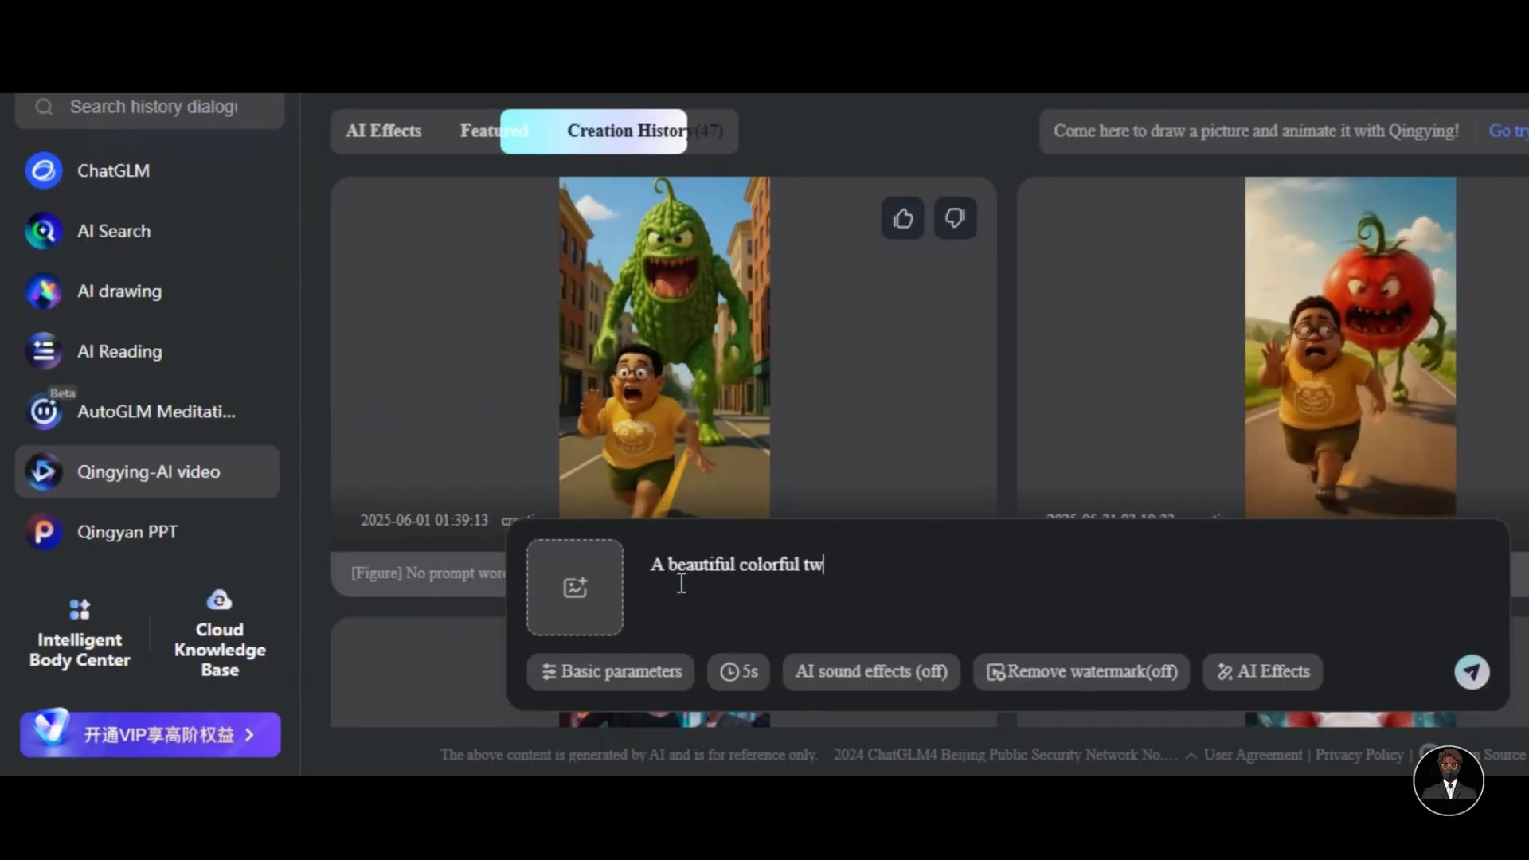
Rewrite the video prompt to 'Two beautiful colorful cats playing on the floor'
key(BackSpace)
key(BackSpace)
key(BackSpace)
click(654, 564)
key(Delete)
text(Two)
key(End)
text(cats playing on the floor)
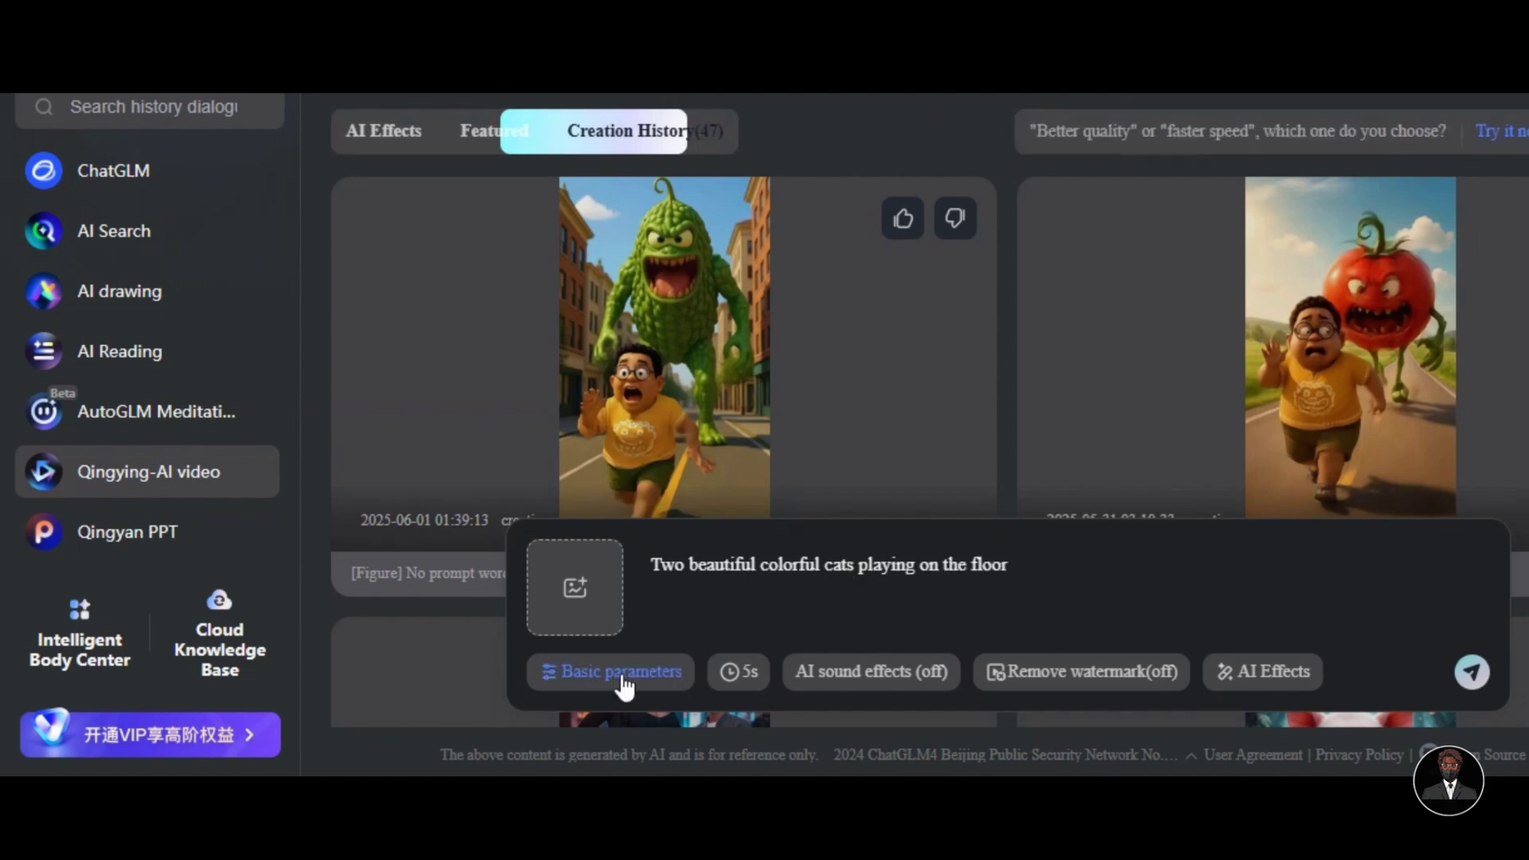
mouse_move(625, 677)
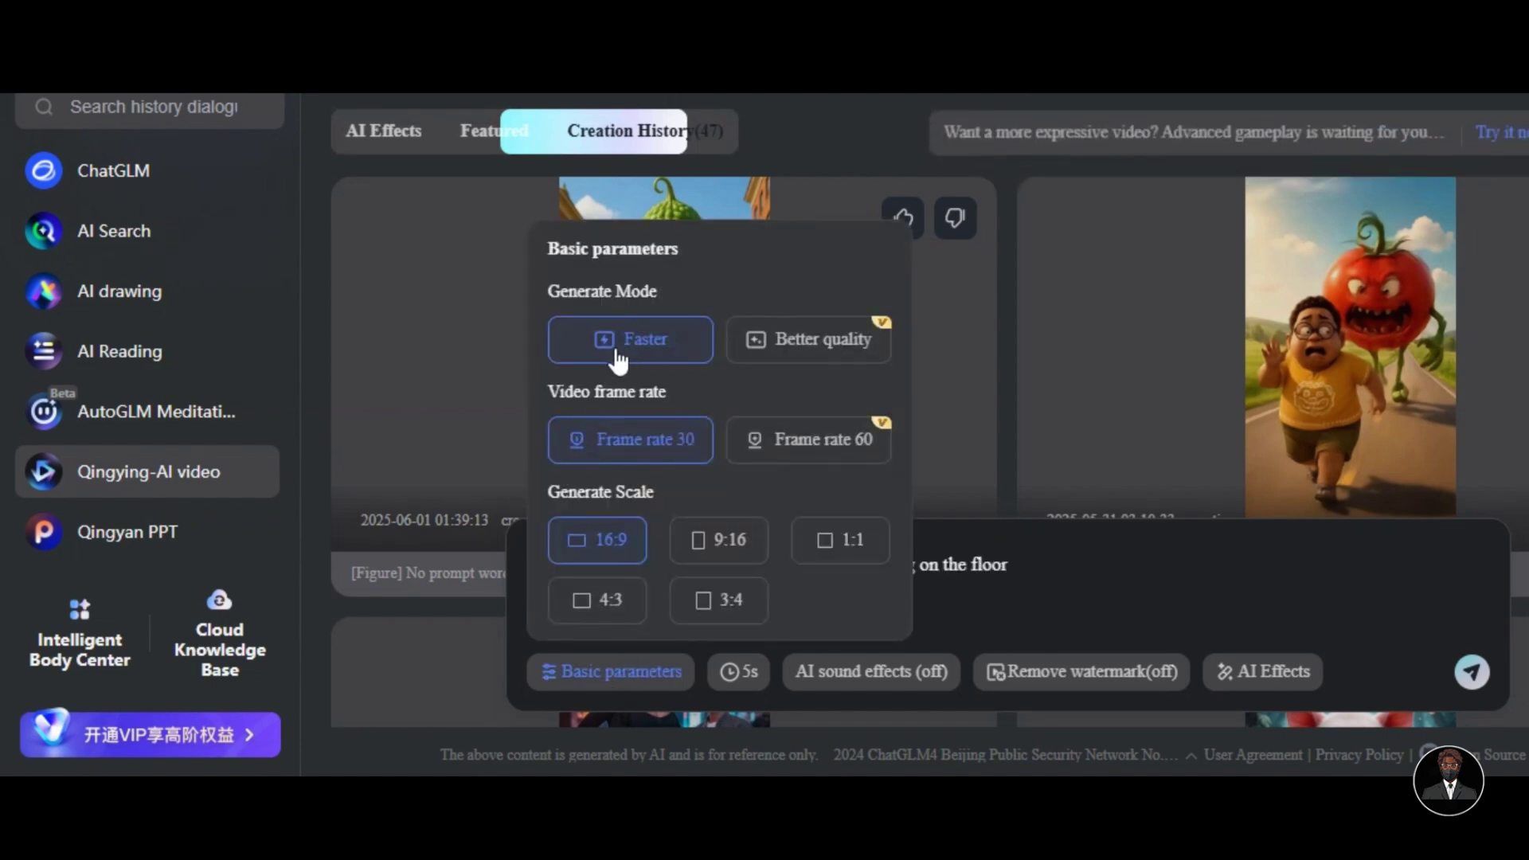
mouse_move(819, 345)
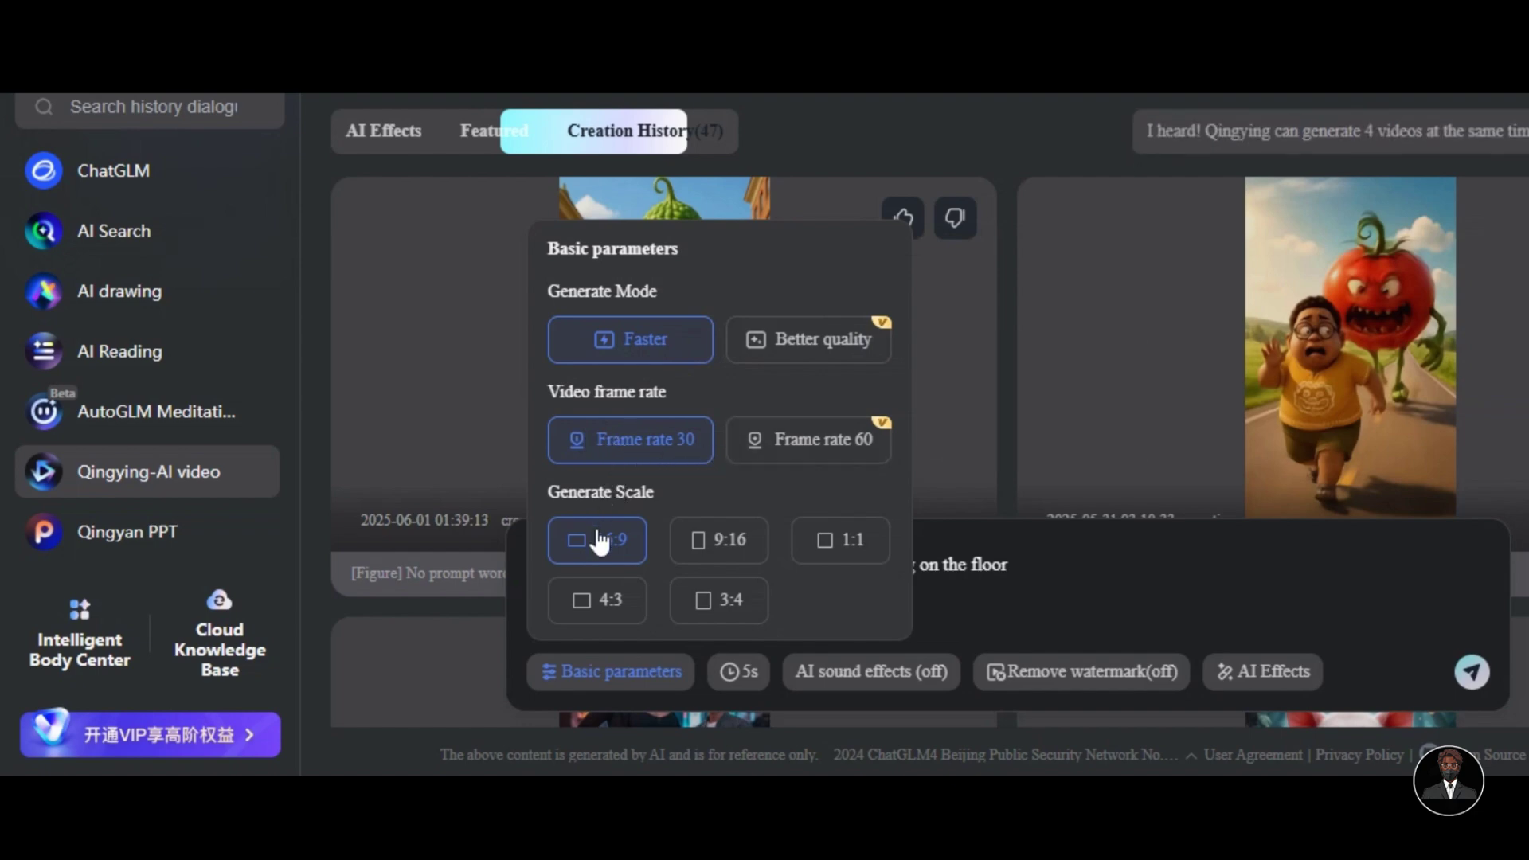
Generate the cats video at 16:9 and 5s, checking the sound options, and open the result
click(714, 601)
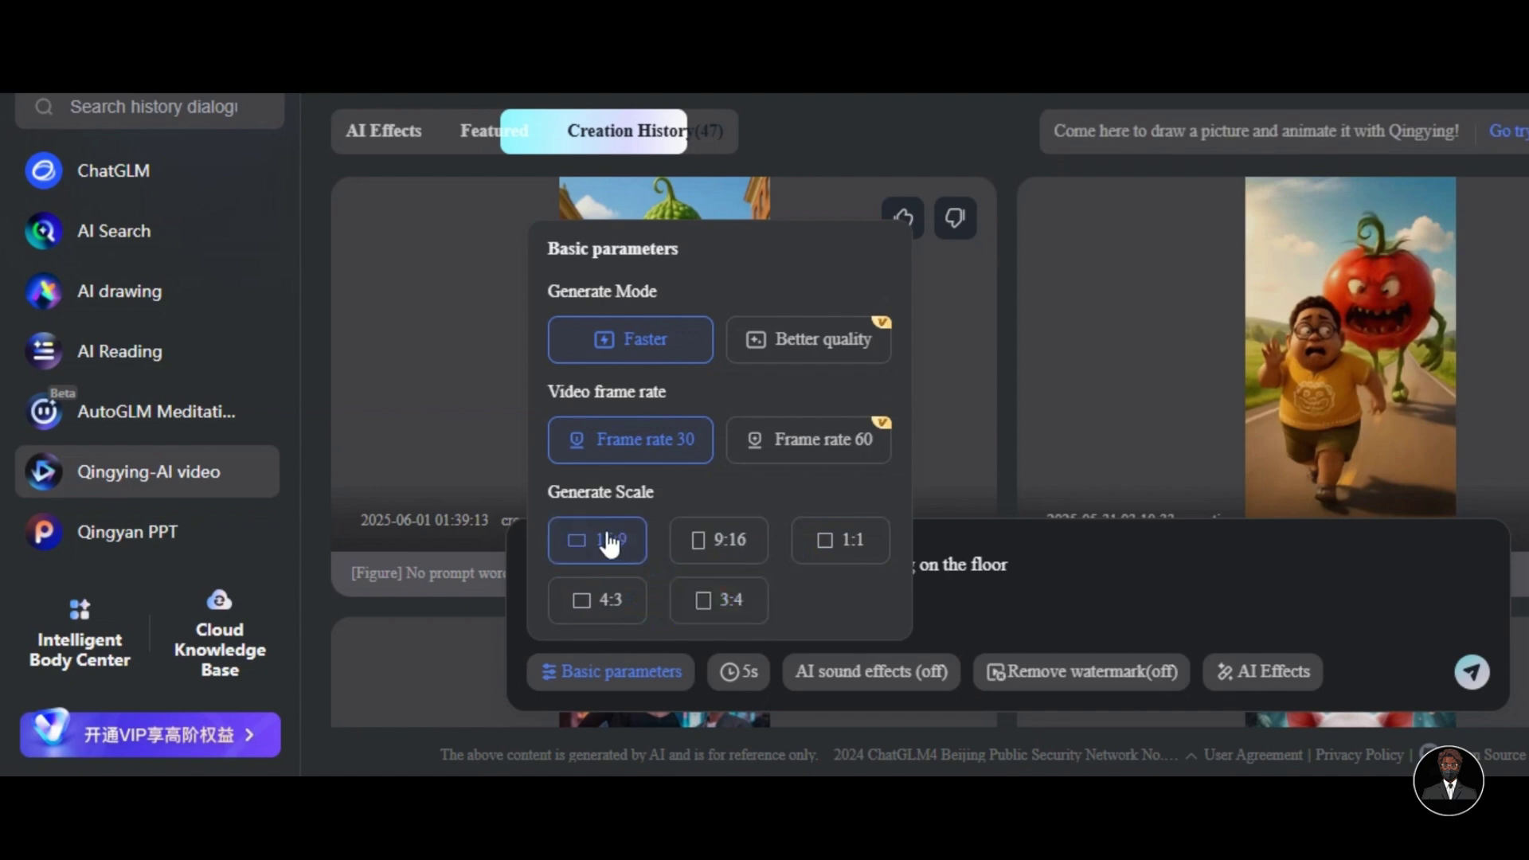
click(734, 673)
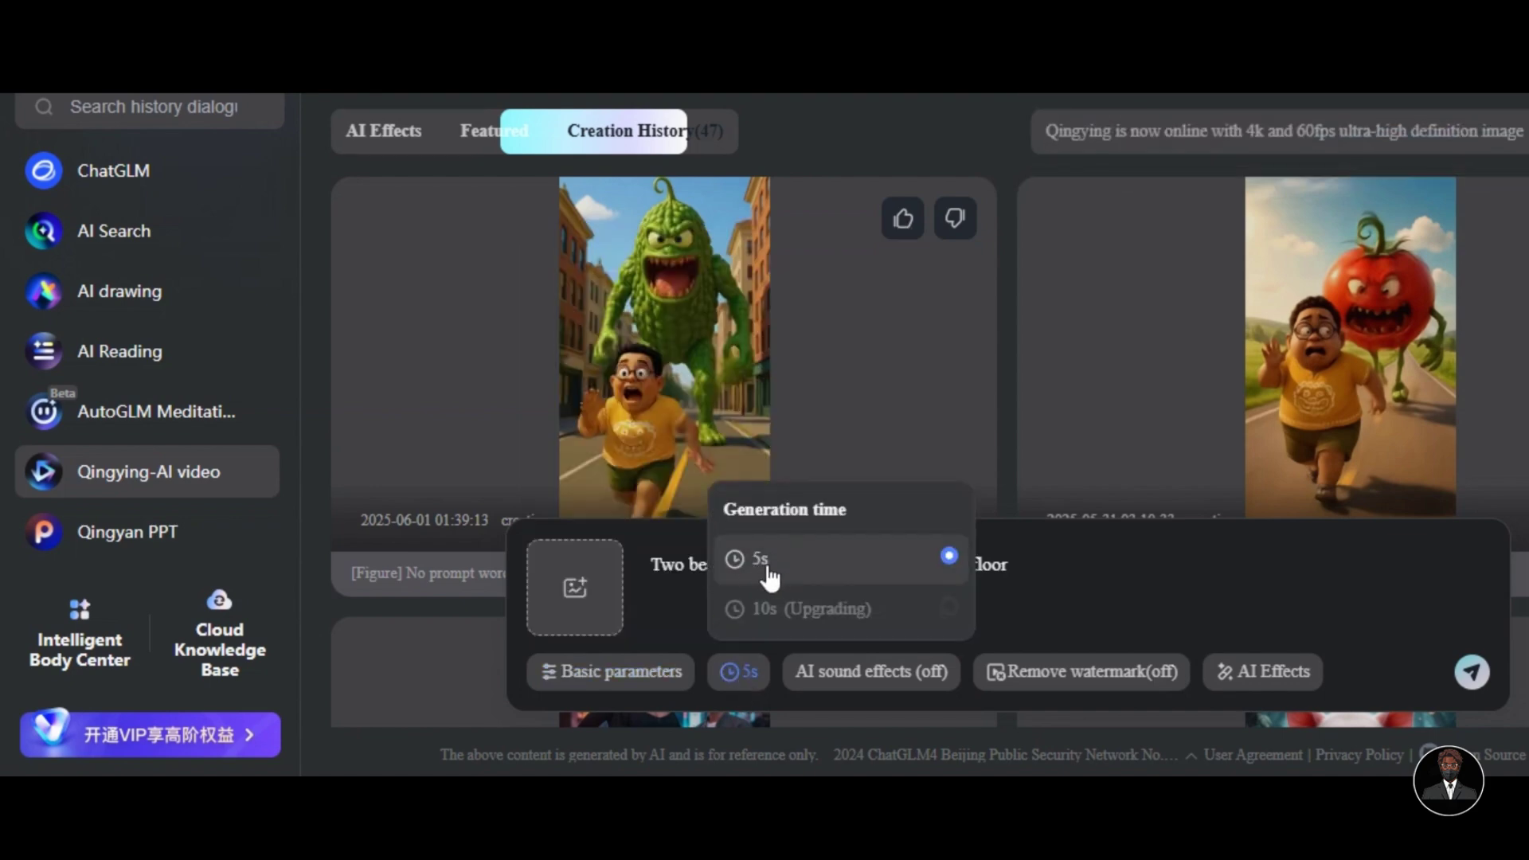
click(850, 683)
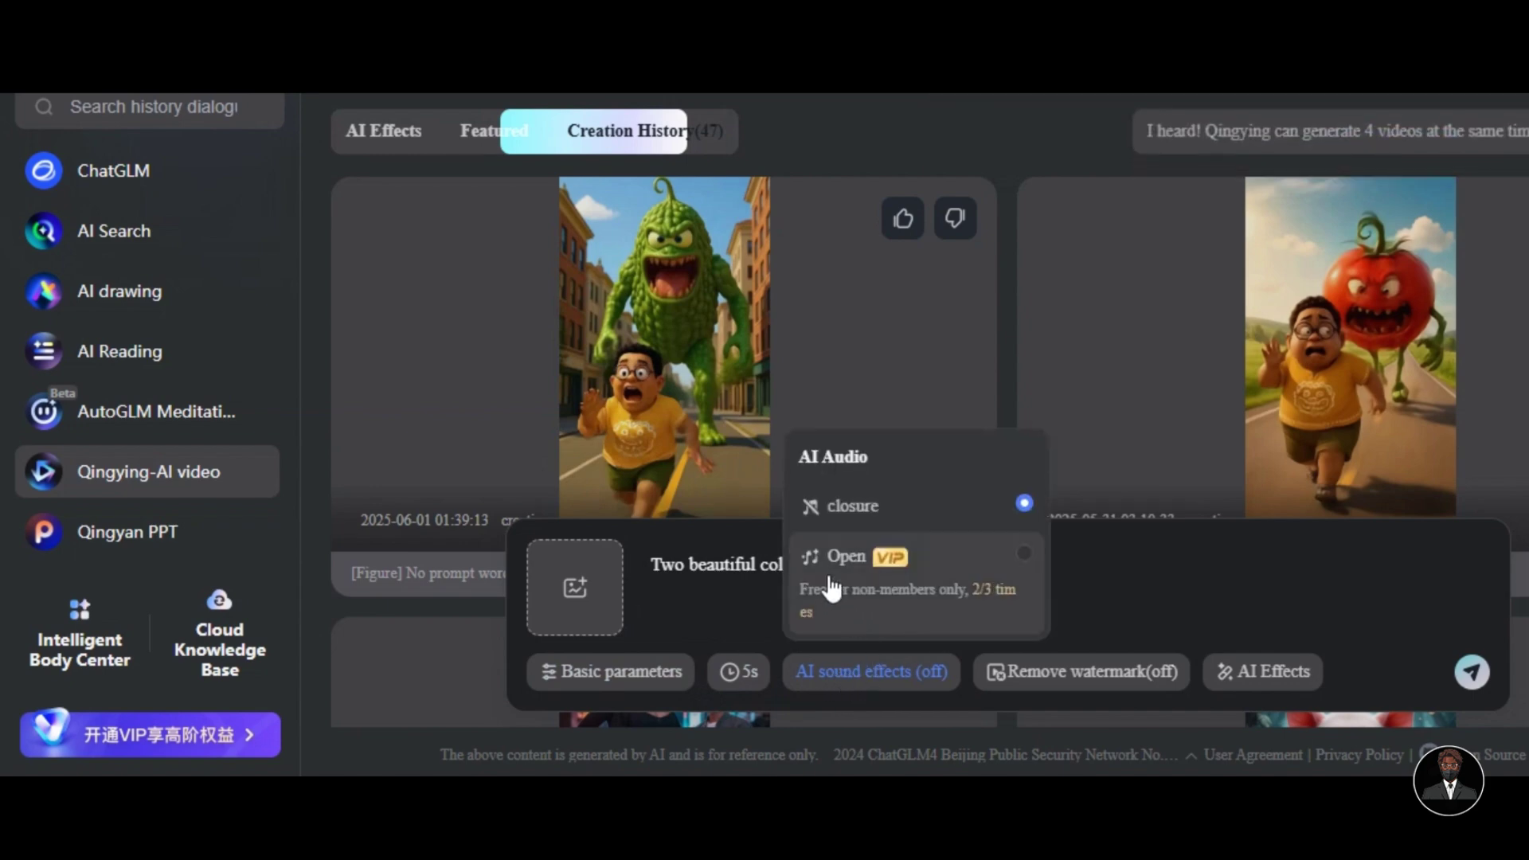
click(1471, 674)
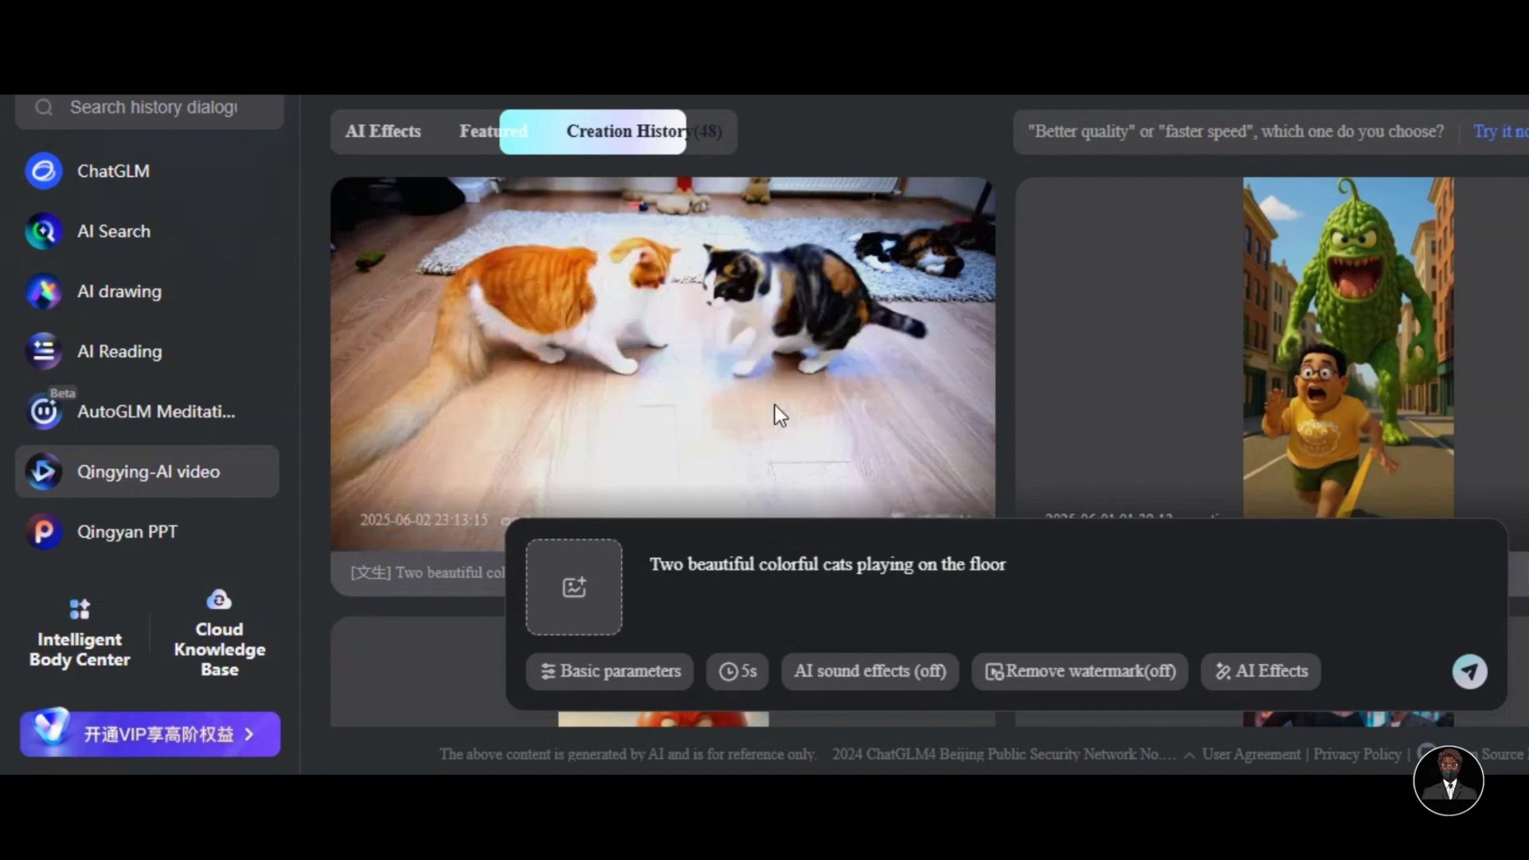
click(774, 405)
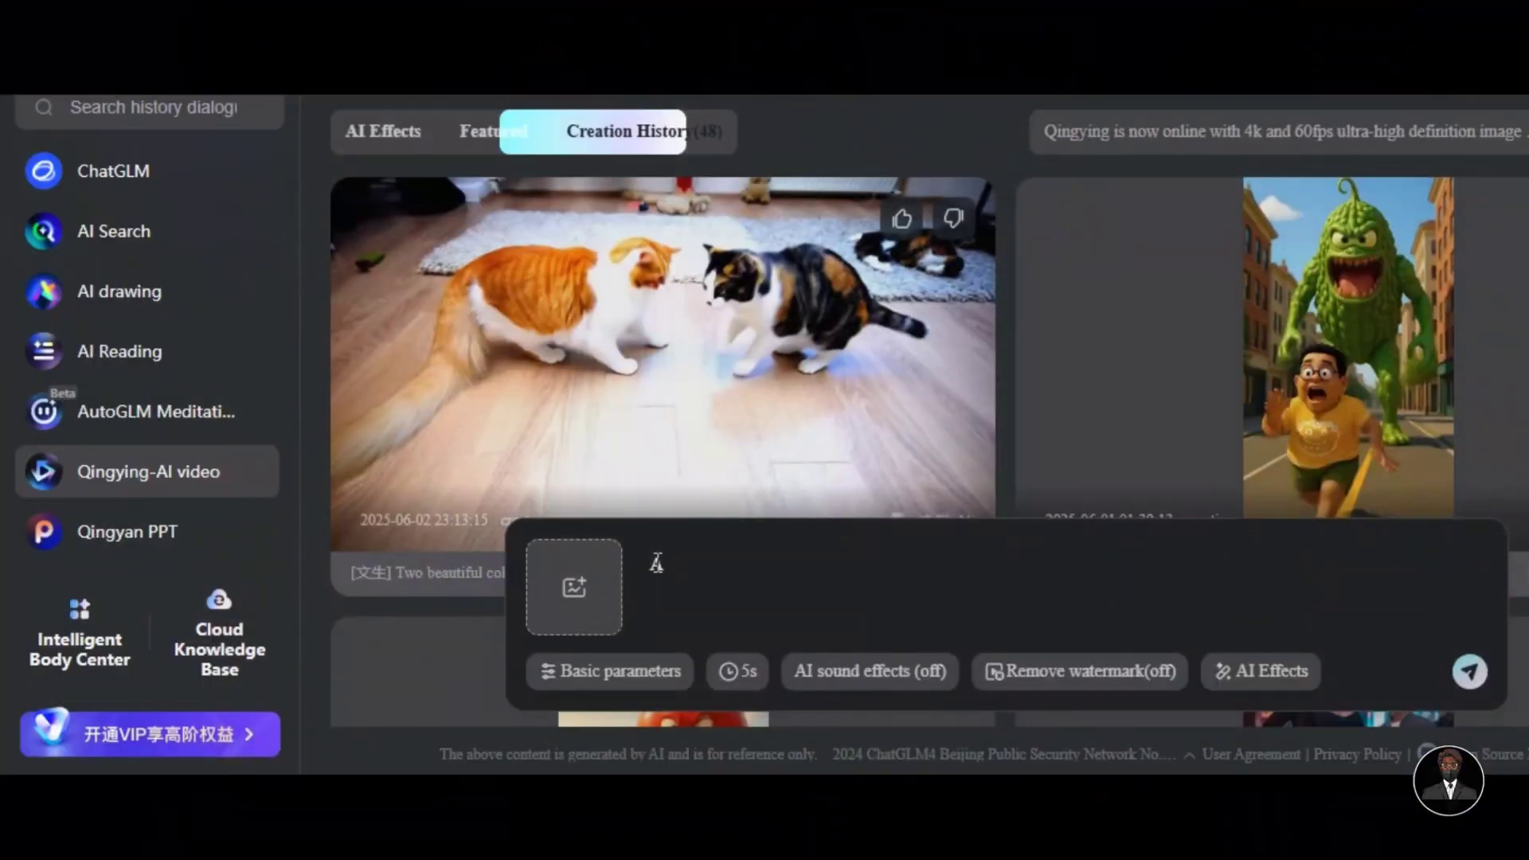
Generate the lion walking with an elephant in a park video, view it, and start the studio-microphone singer prompt
text(beautiful lio)
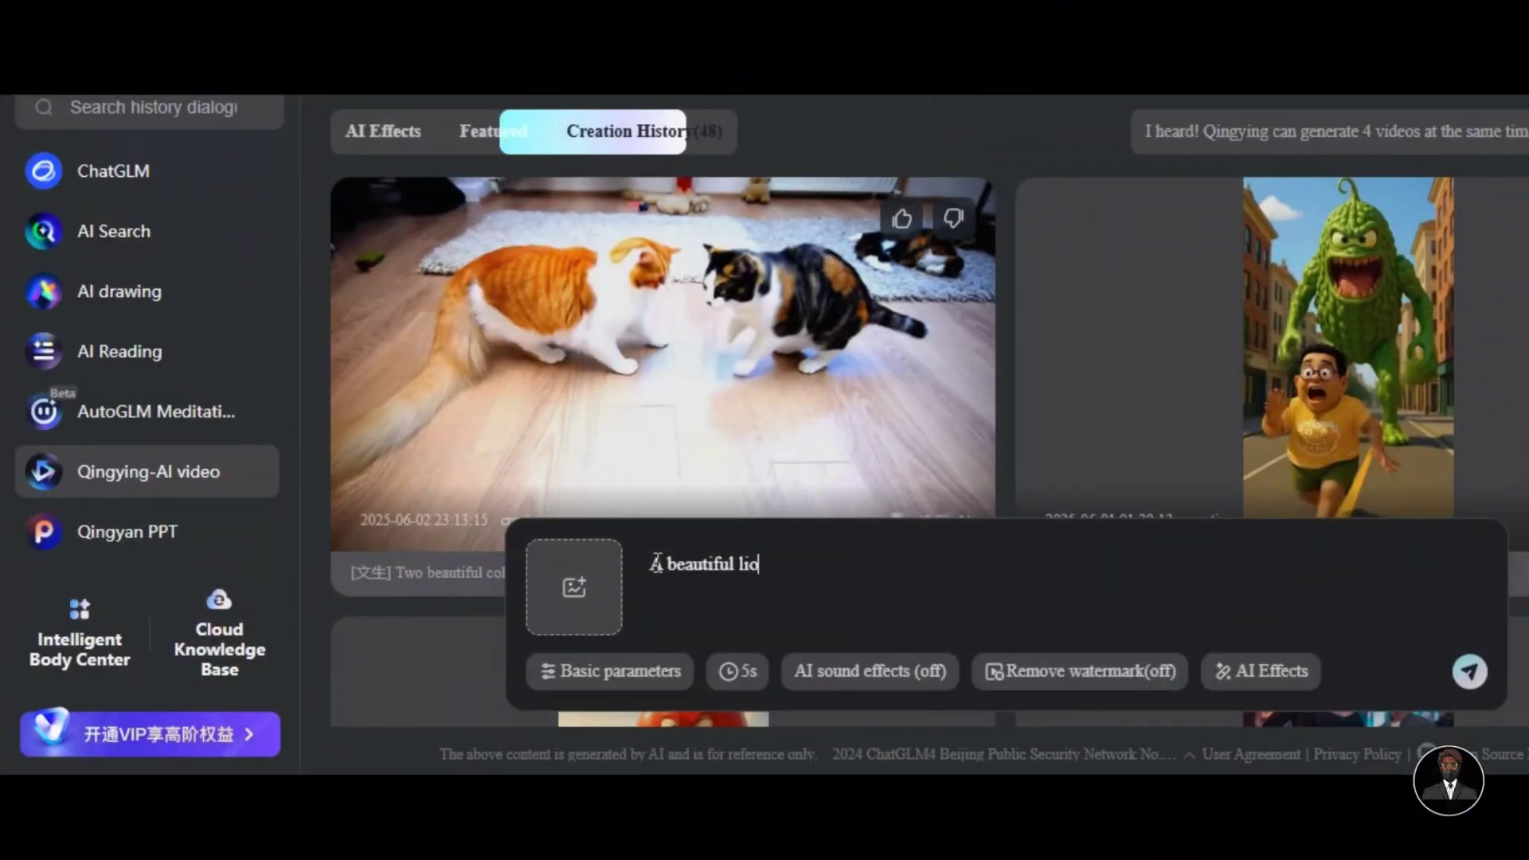
text(n walking with an elephant in a par)
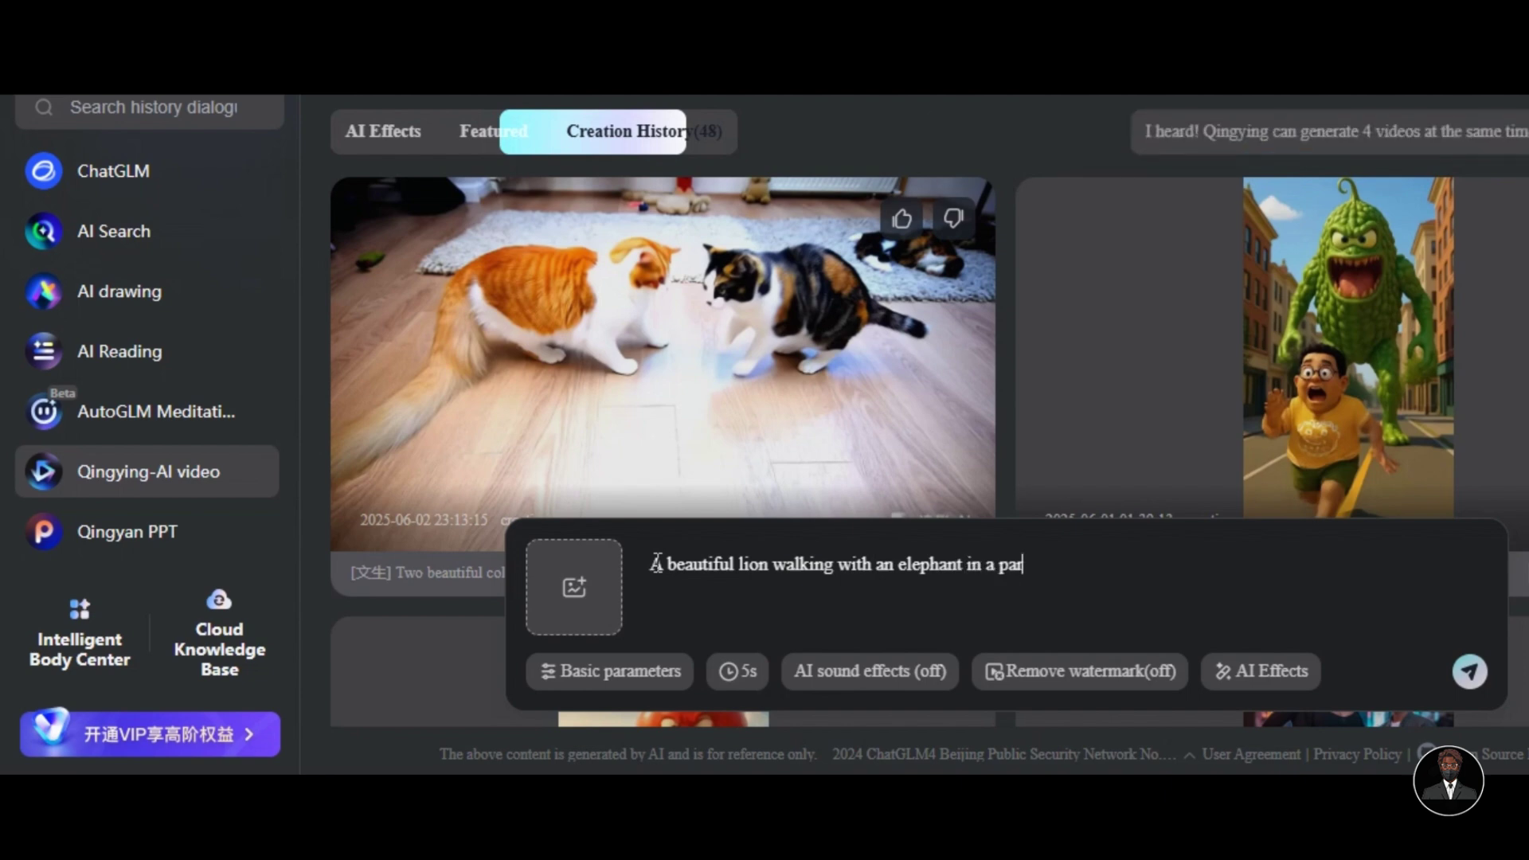
key(BackSpace)
key(BackSpace)
key(BackSpace)
text(beautiful park)
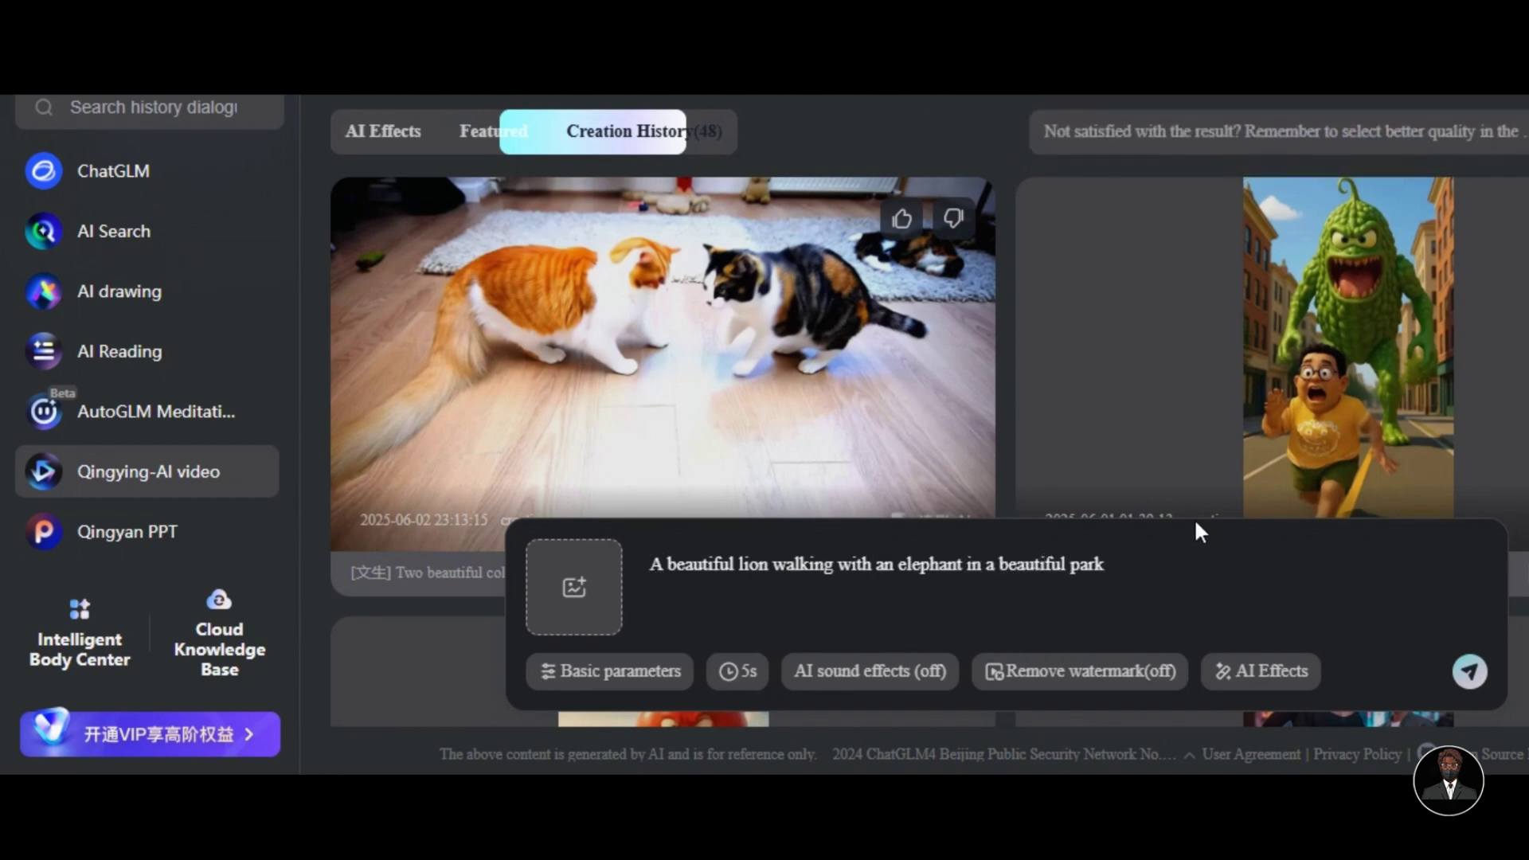
key(Return)
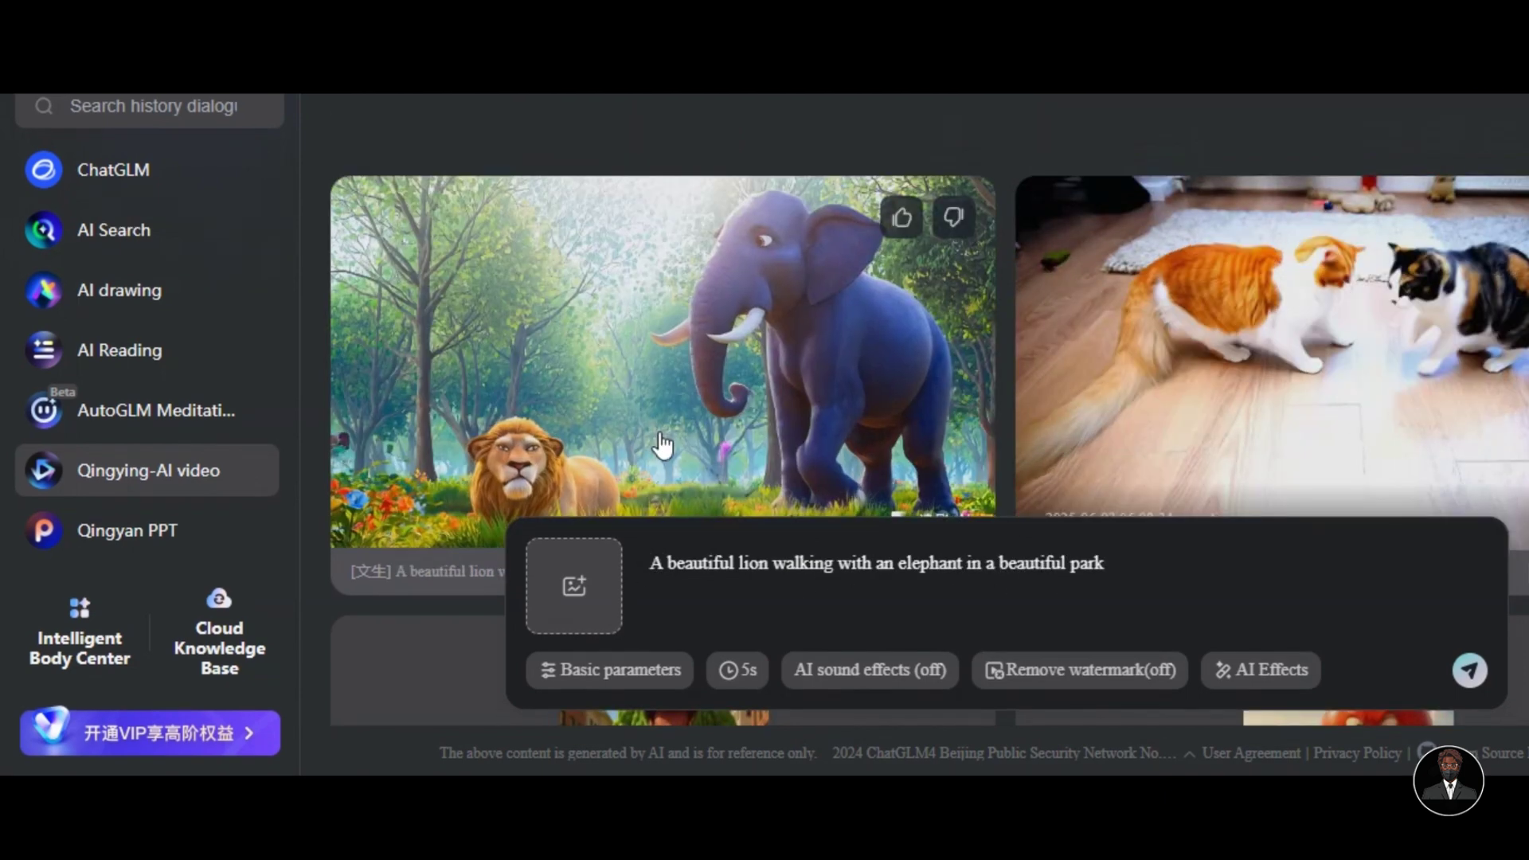
click(659, 432)
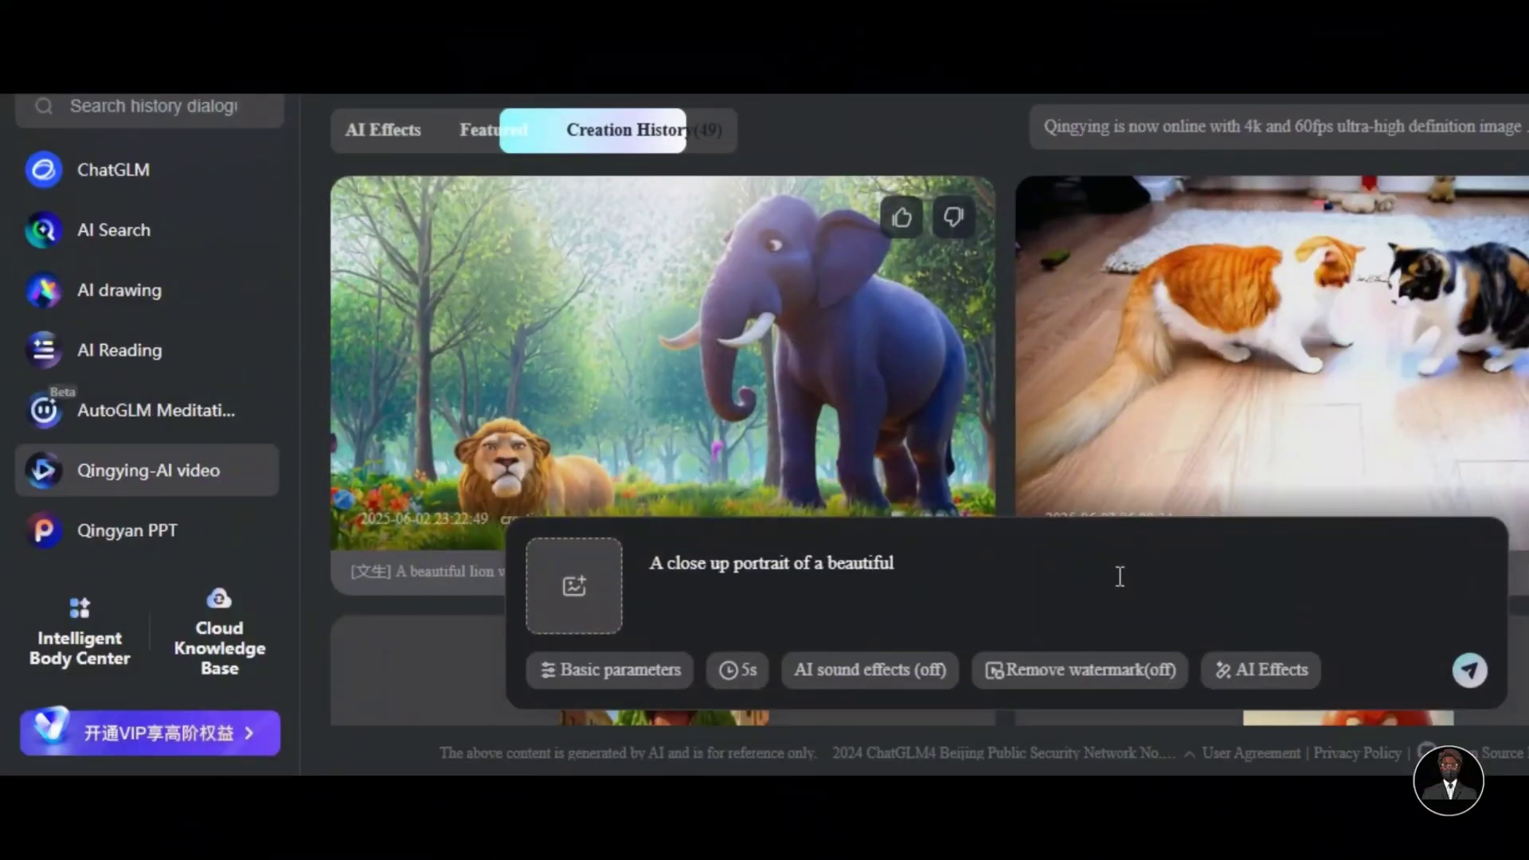
text(with studio microphone in a studio)
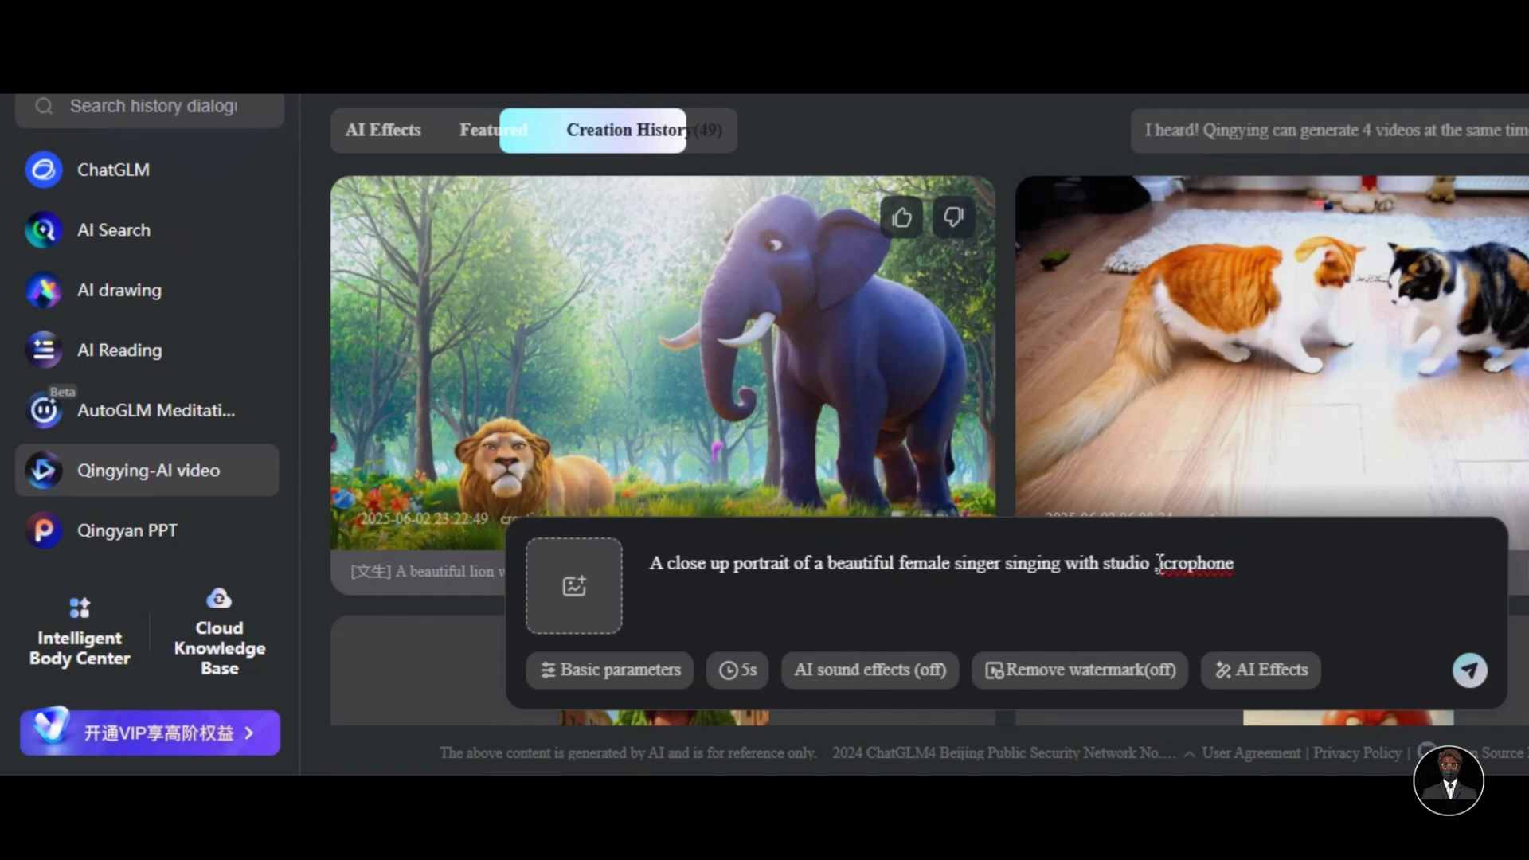
Generate the close-up female singer at a studio microphone video and open its preview
click(1465, 673)
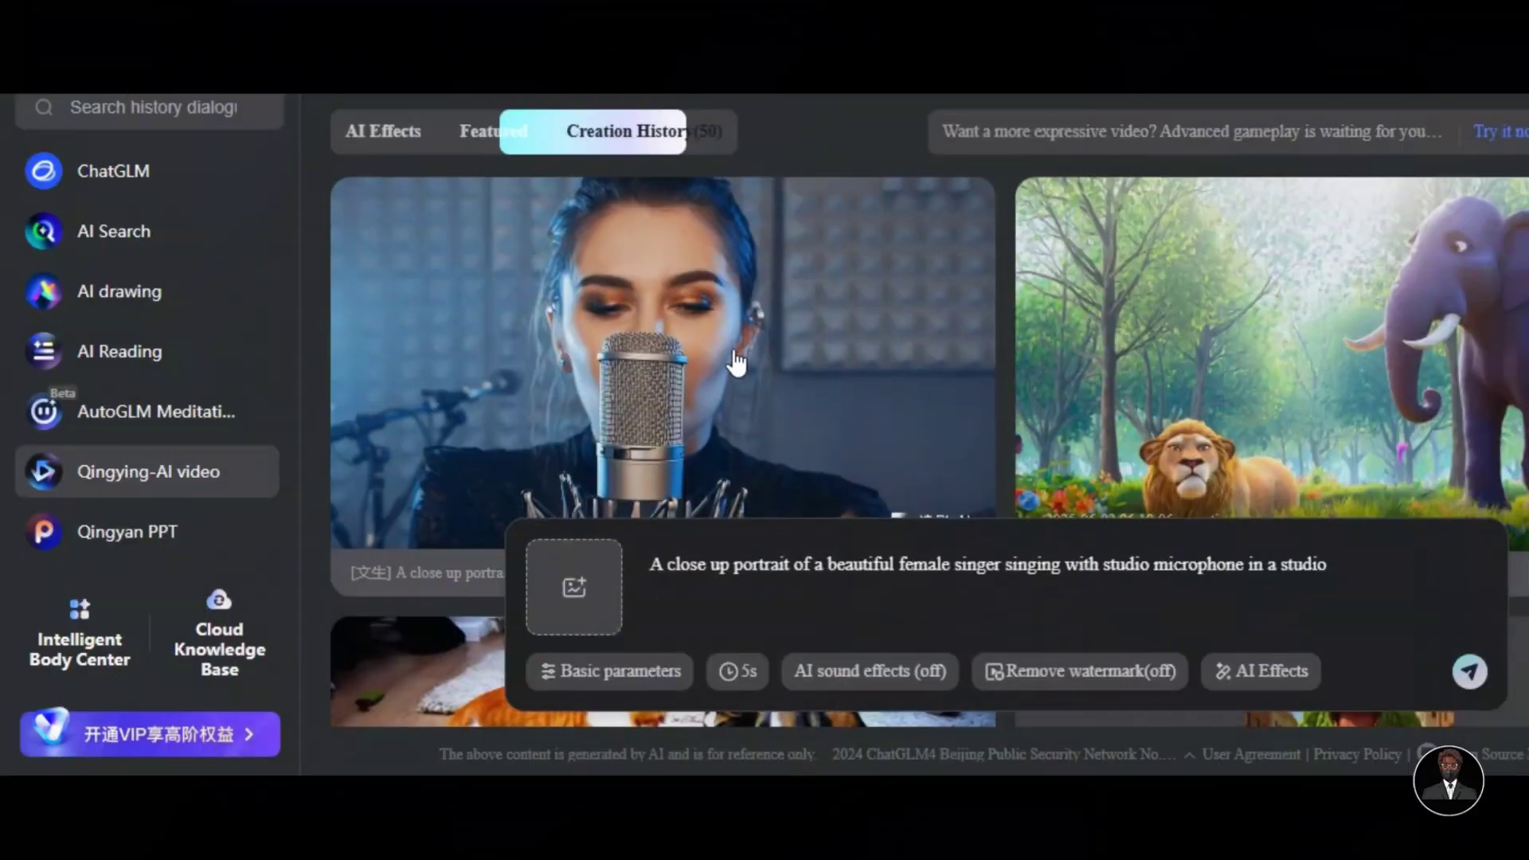
click(750, 382)
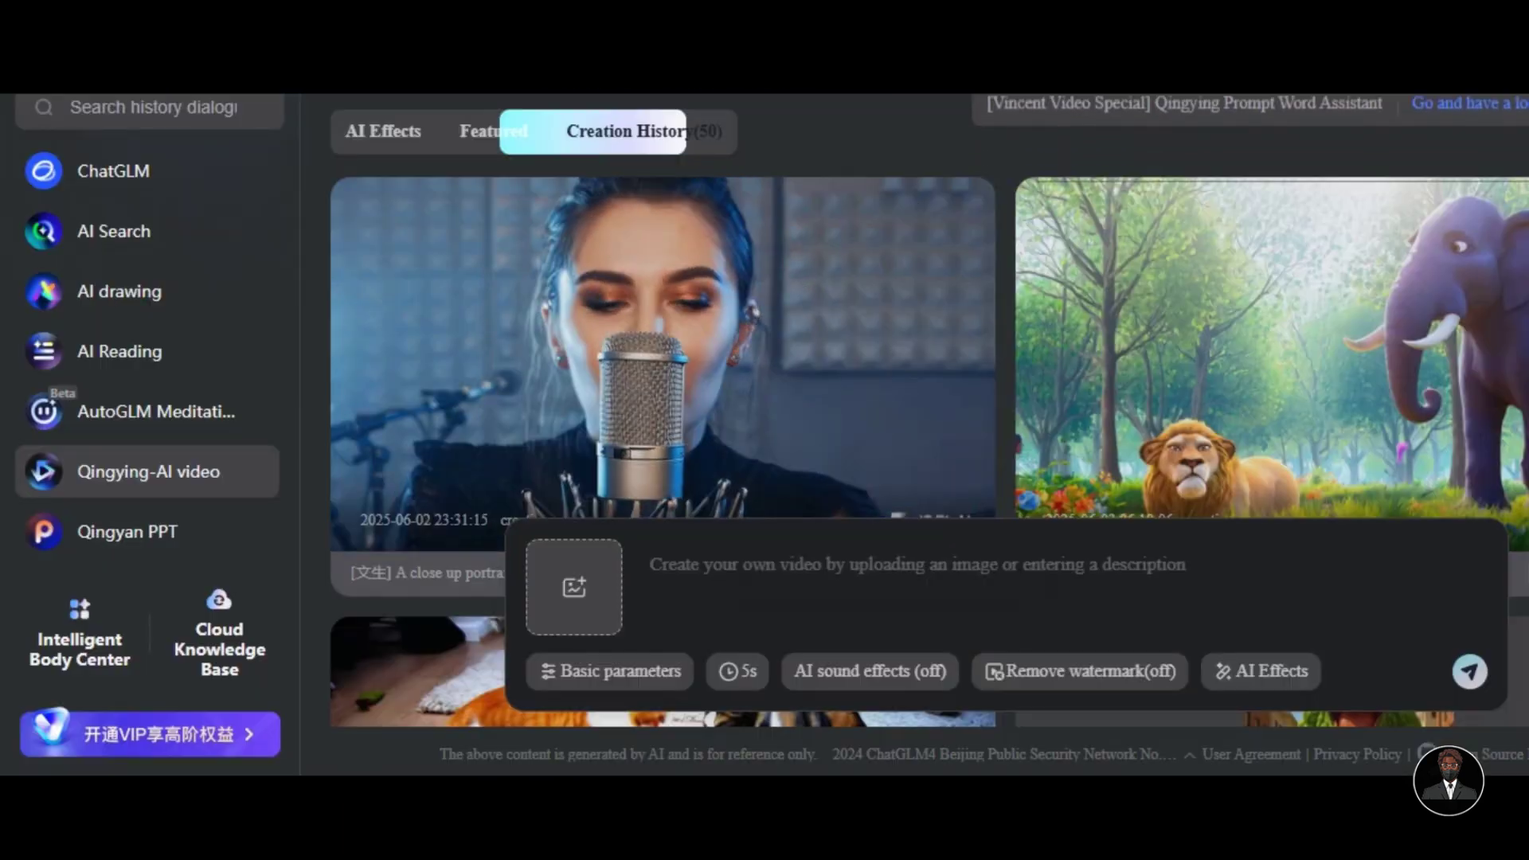
Submit the pasted hijab garden prompt, appending 'her reactions and expressions look more natural.'
click(710, 561)
text(A medium shot of a beautiful woman in a trendy hijab with a fine silk pattern and green eyes, wearing a blue hat. She stands in a sunlit garden, her face illuminated by a warm, gentle smile. In the background, vibrant flowers and lush greenery create a serene and peaceful atmosphere.)
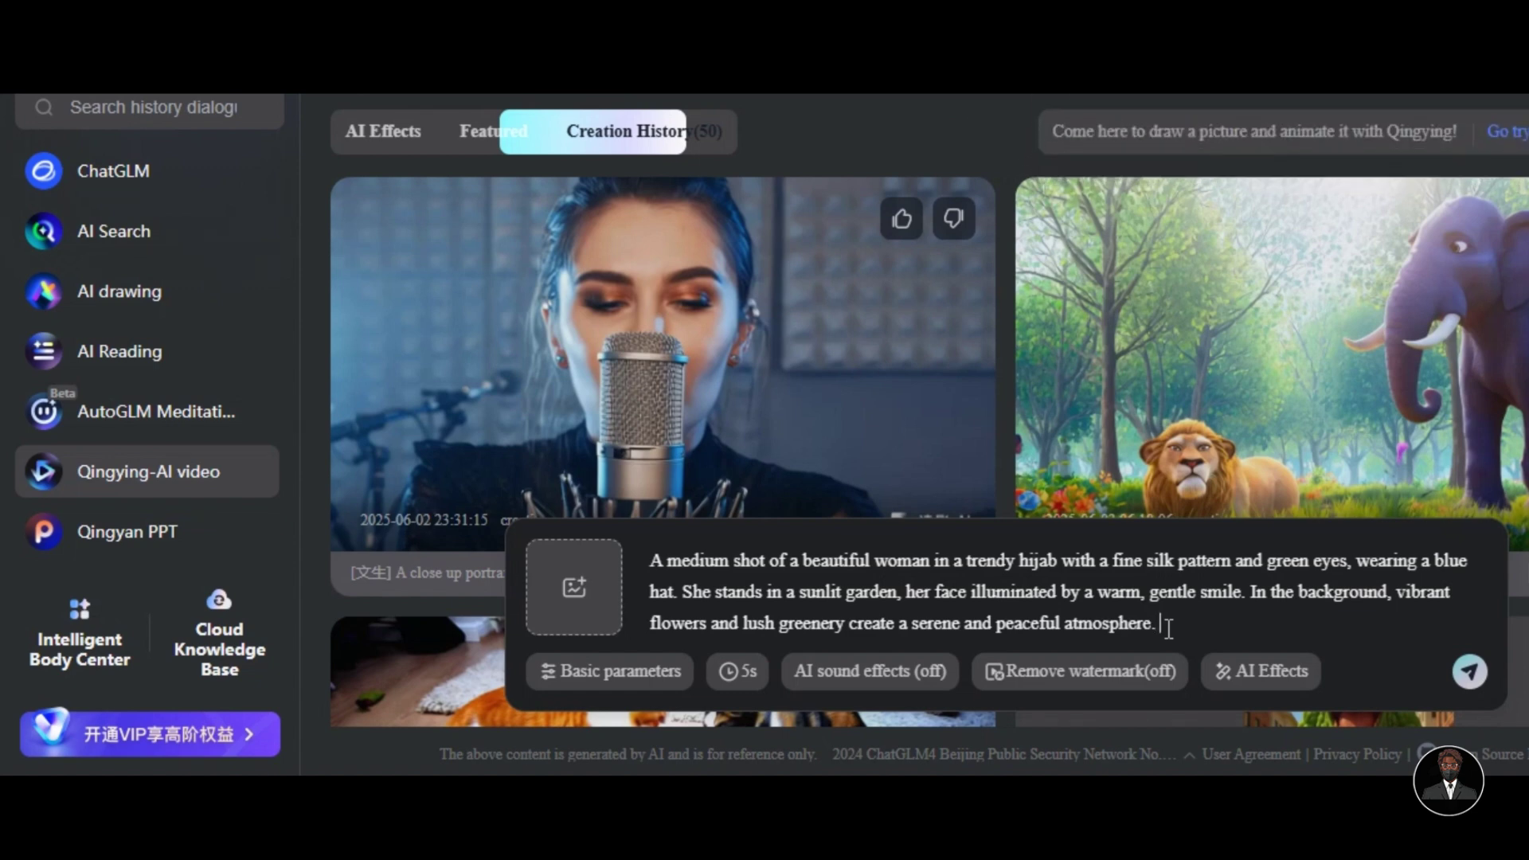
text(h)
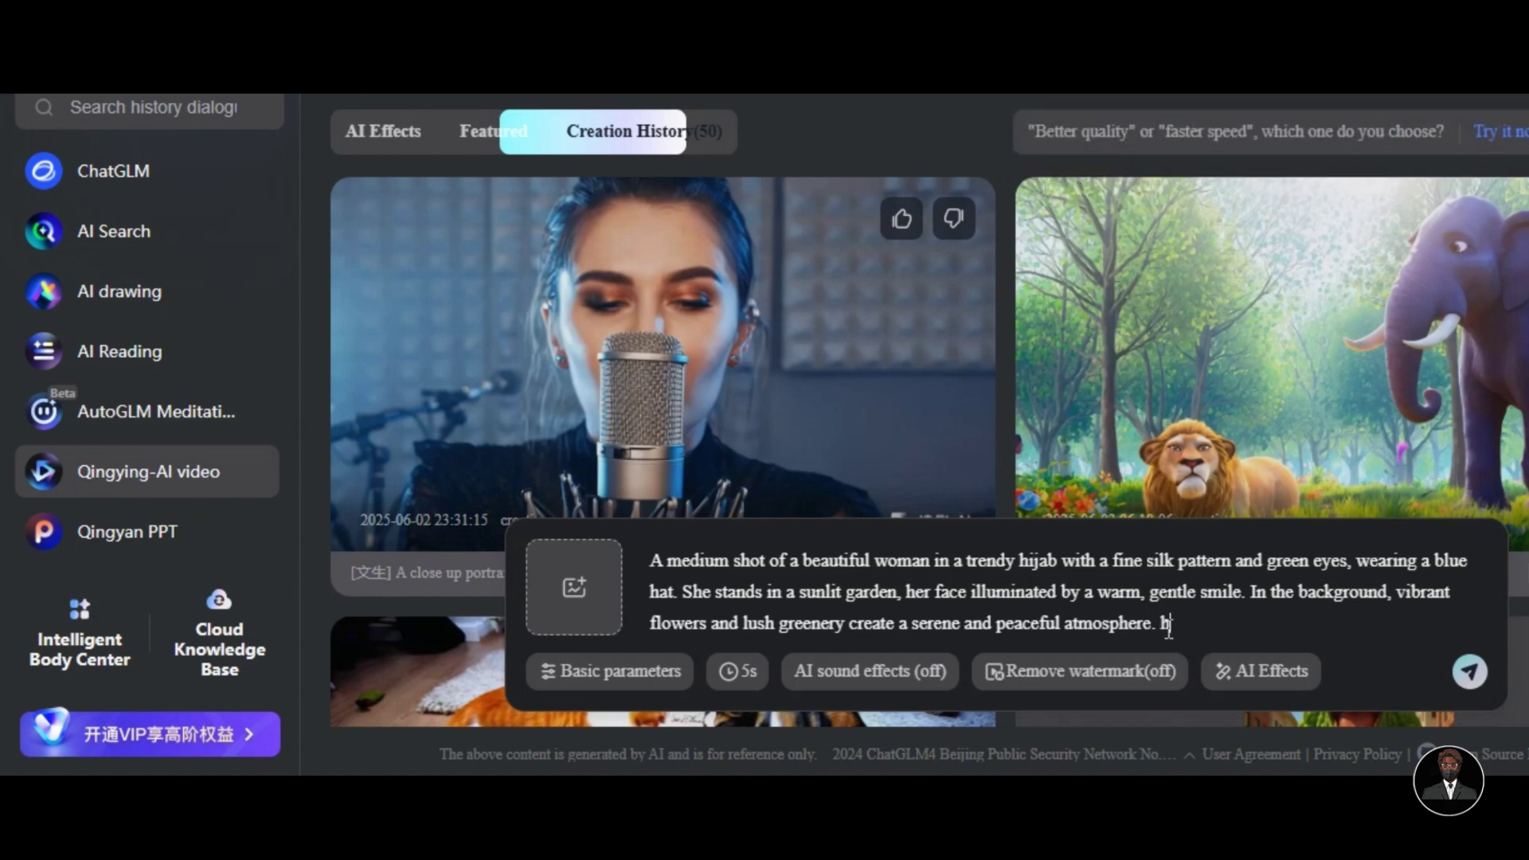
text(er reac)
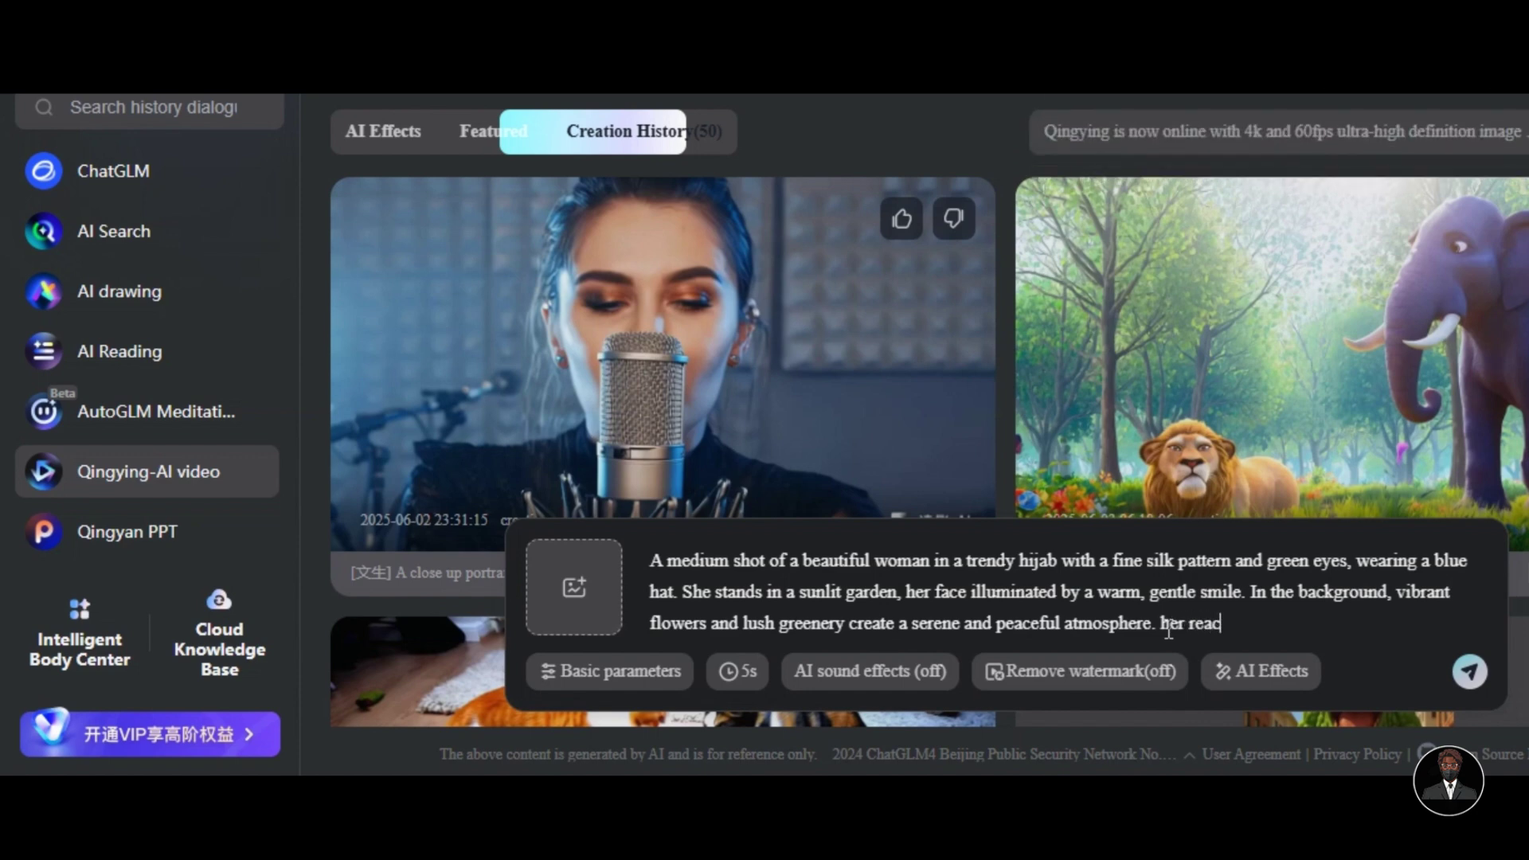
text(tions and expressio)
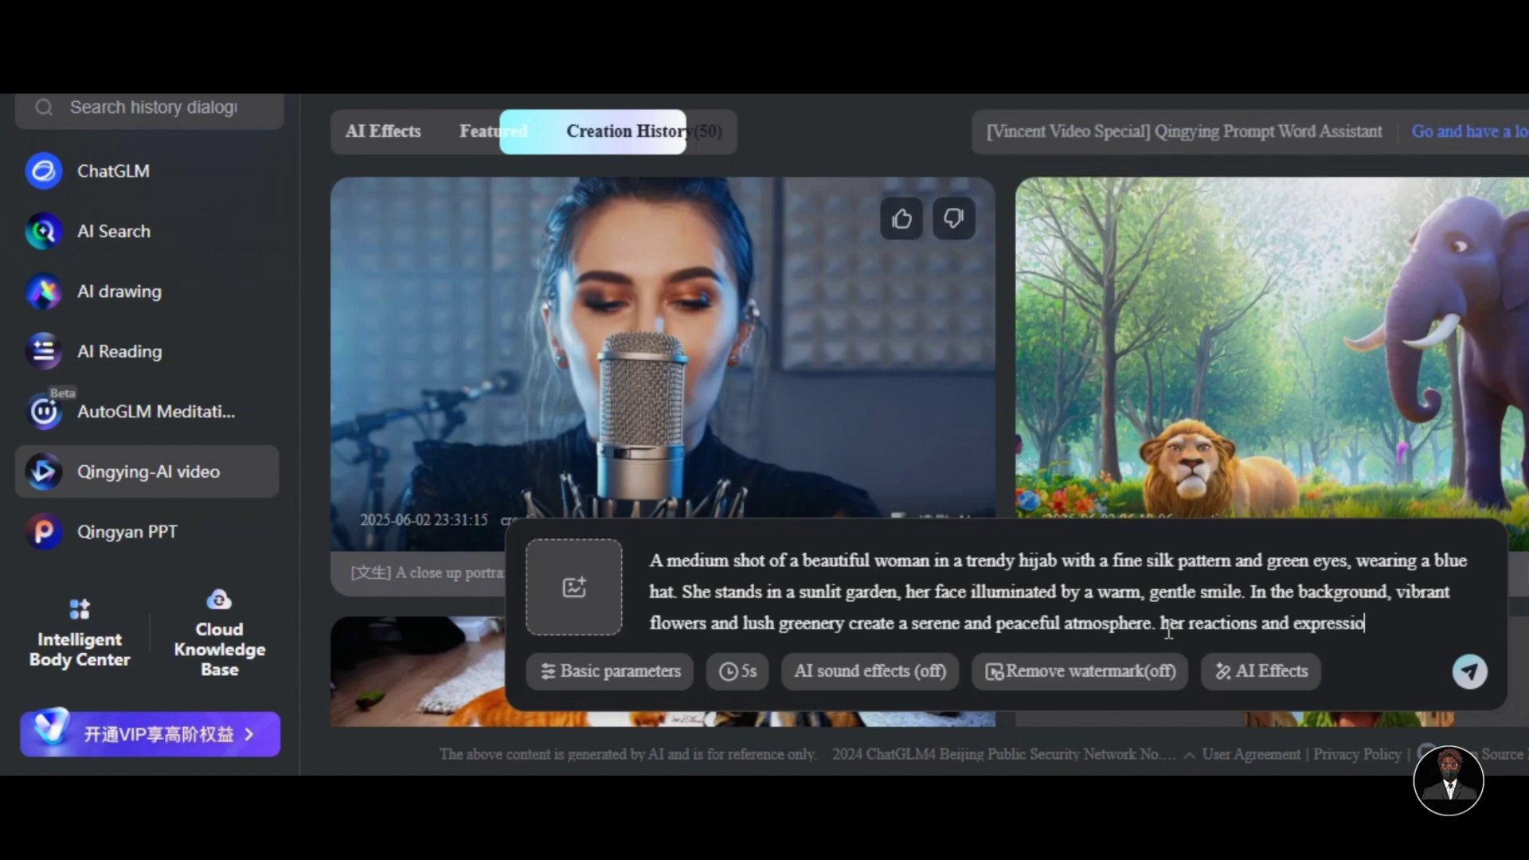
text(ns look more natural.)
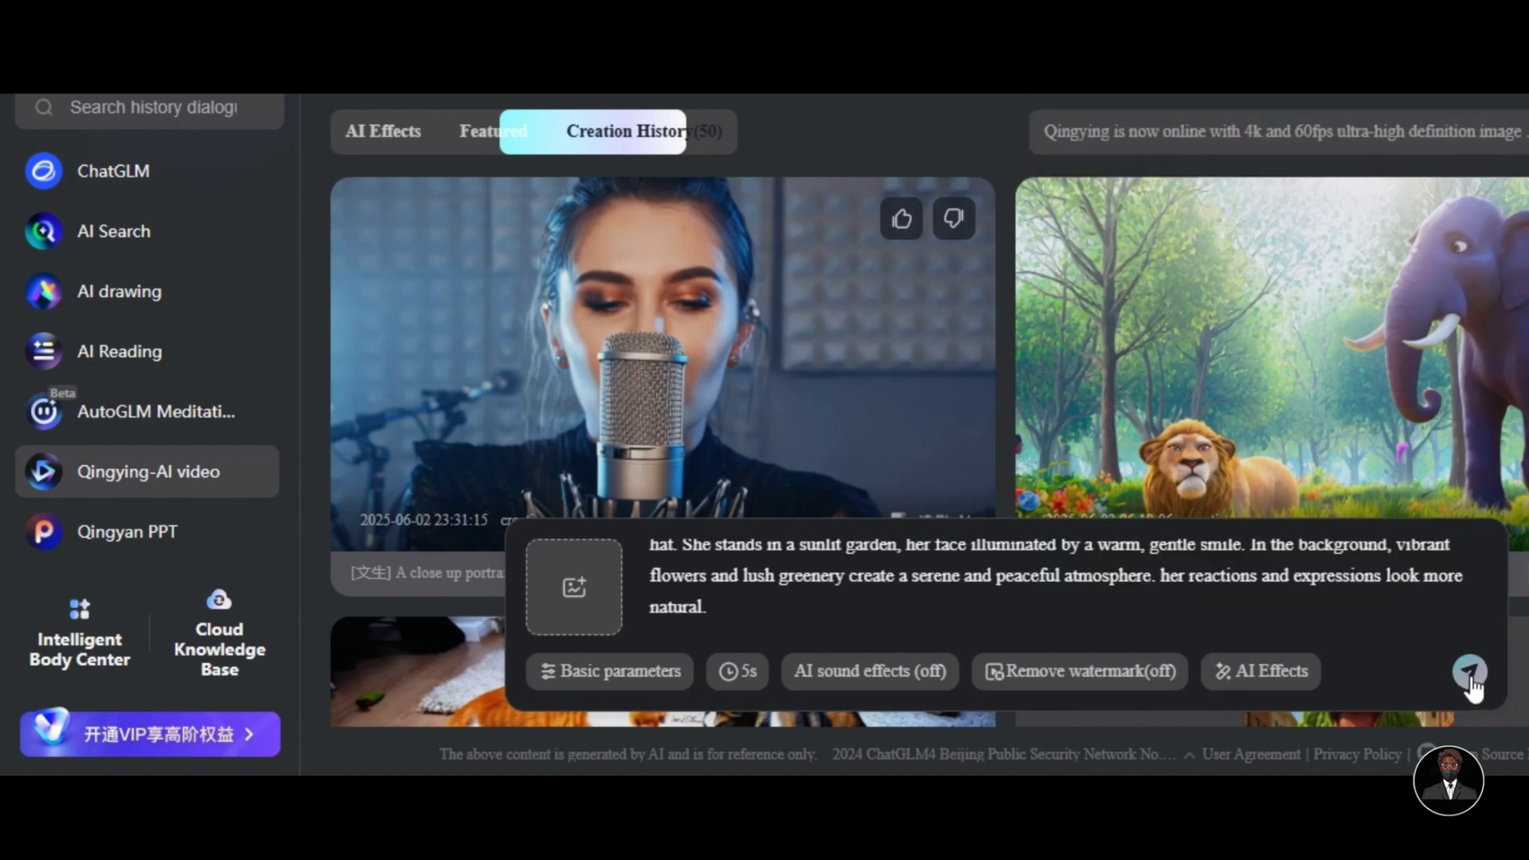
click(1471, 679)
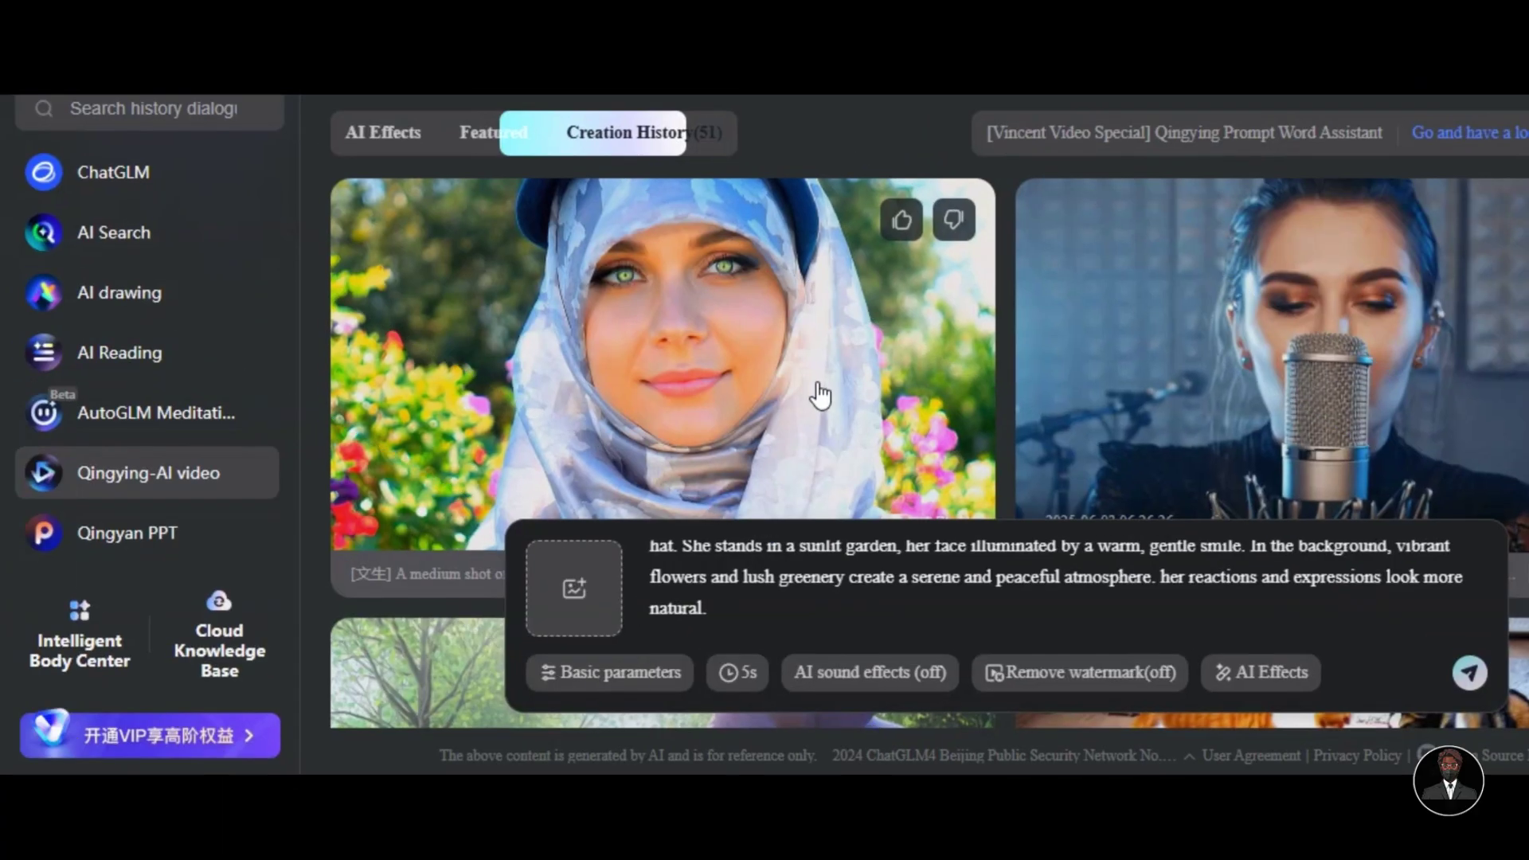
Watch the finished garden video, then paste in the hair salon prompt
click(821, 394)
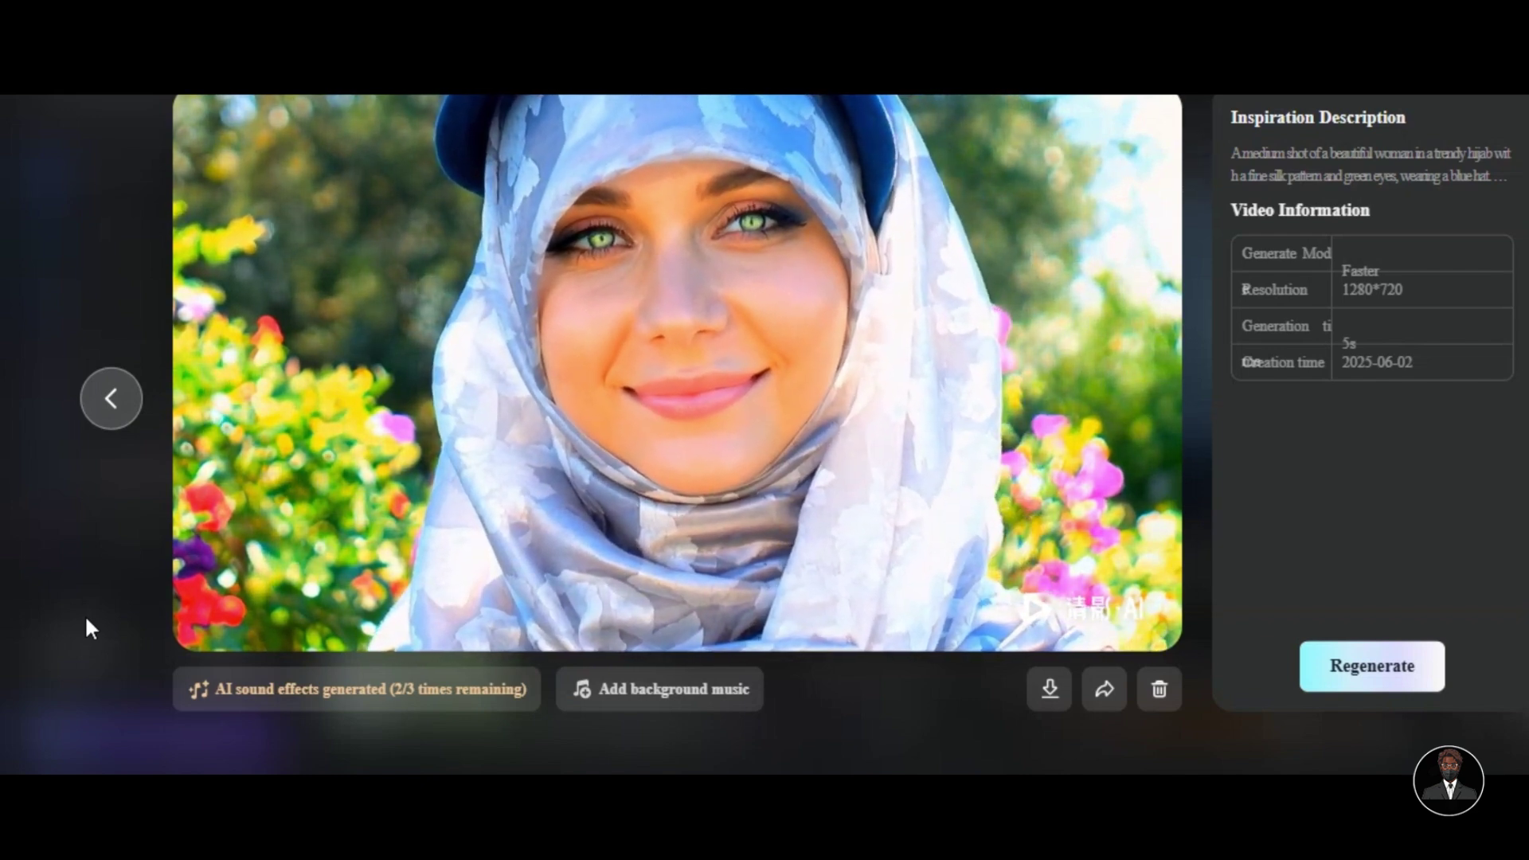
click(85, 614)
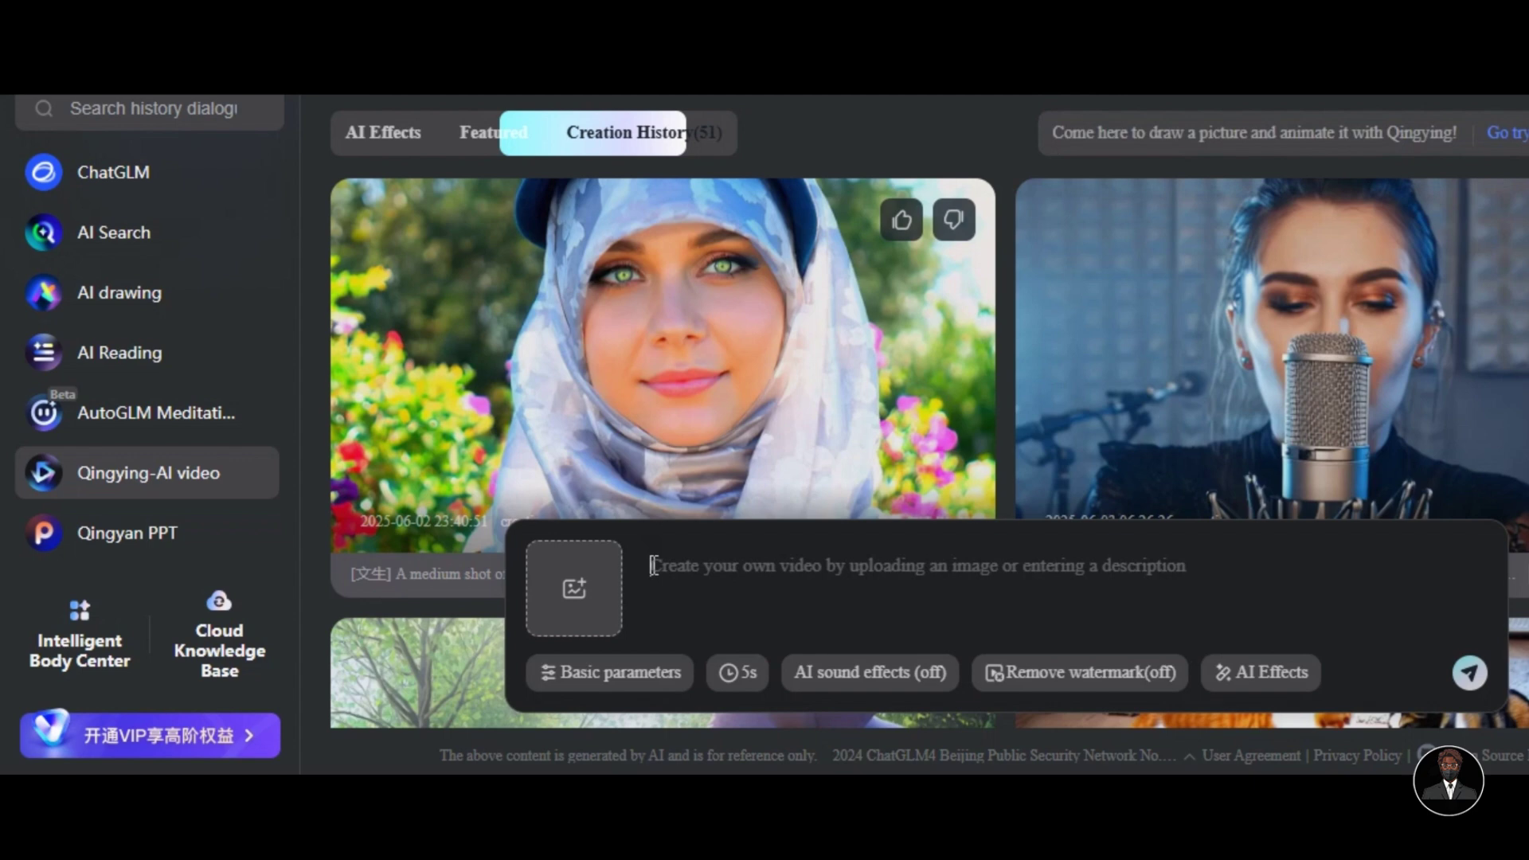
key(ctrl+v)
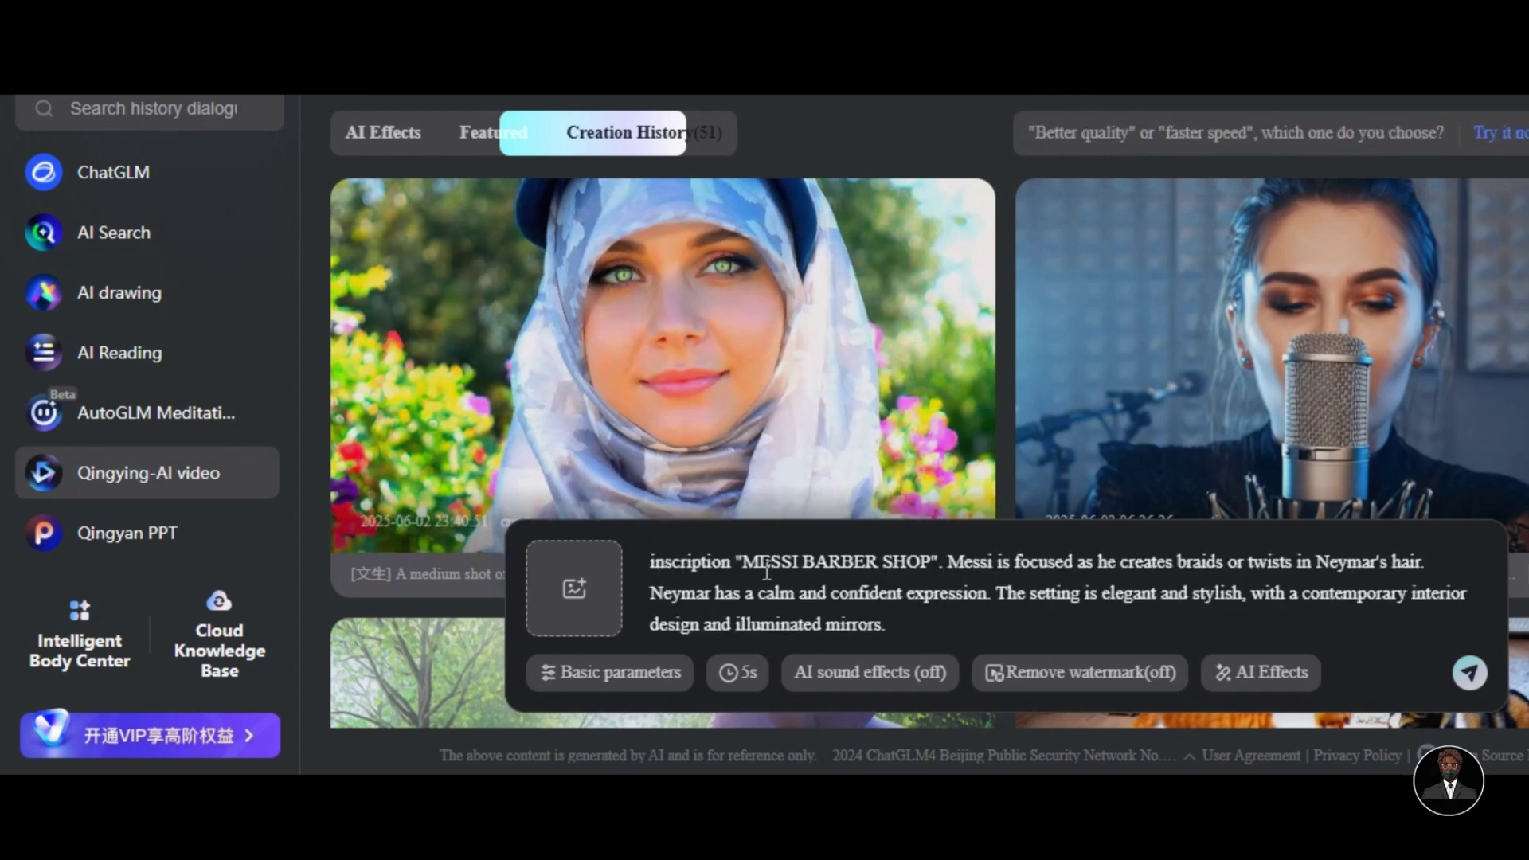
Generate the barber braiding a client's hair salon video, watch it, then delete the prompt text
scroll(767, 571, up, 2)
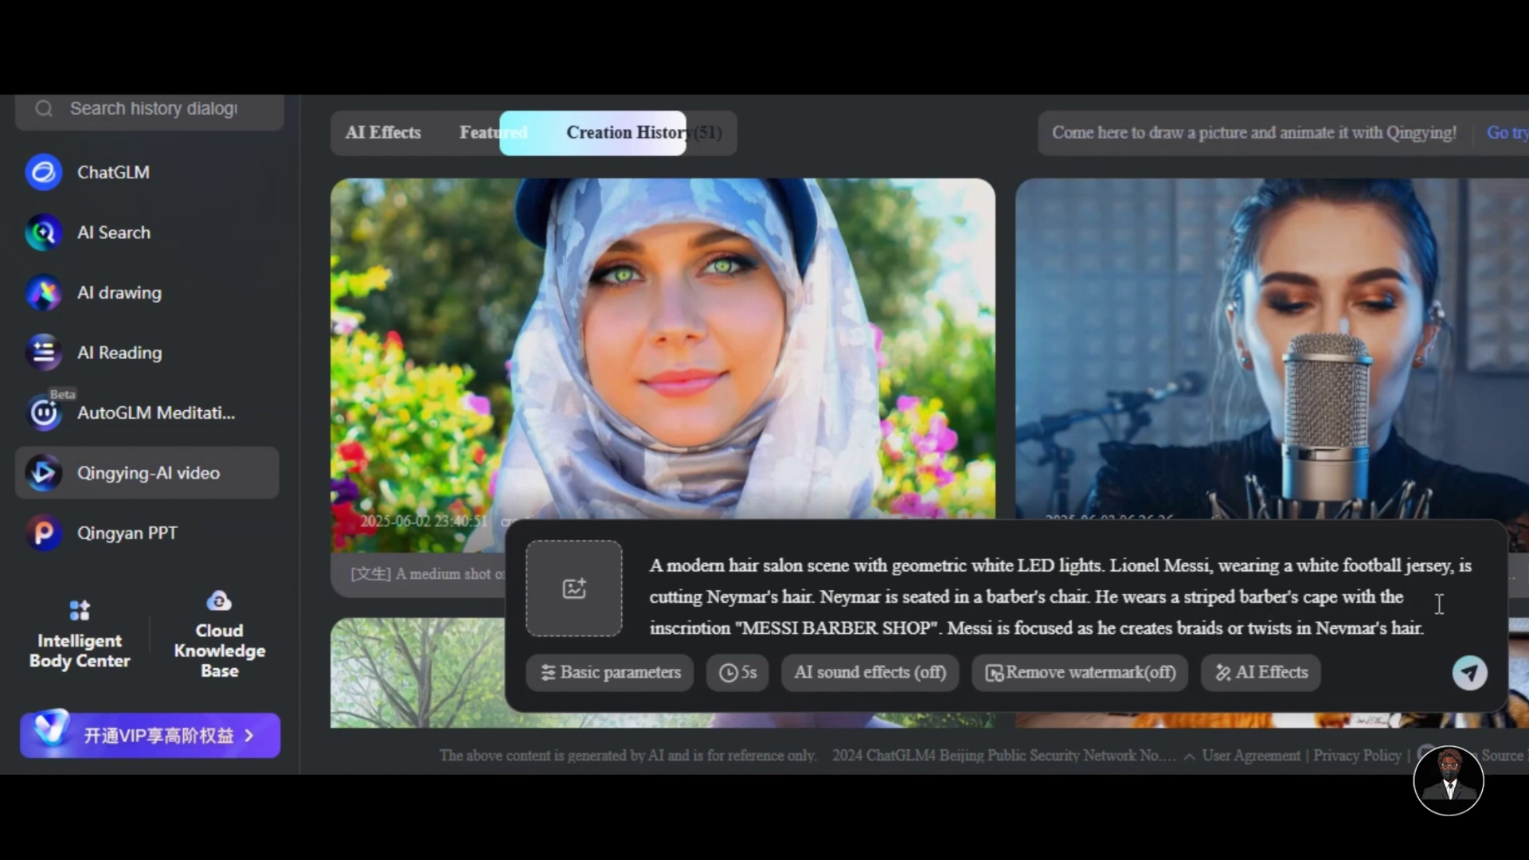
scroll(1440, 604, down, 1)
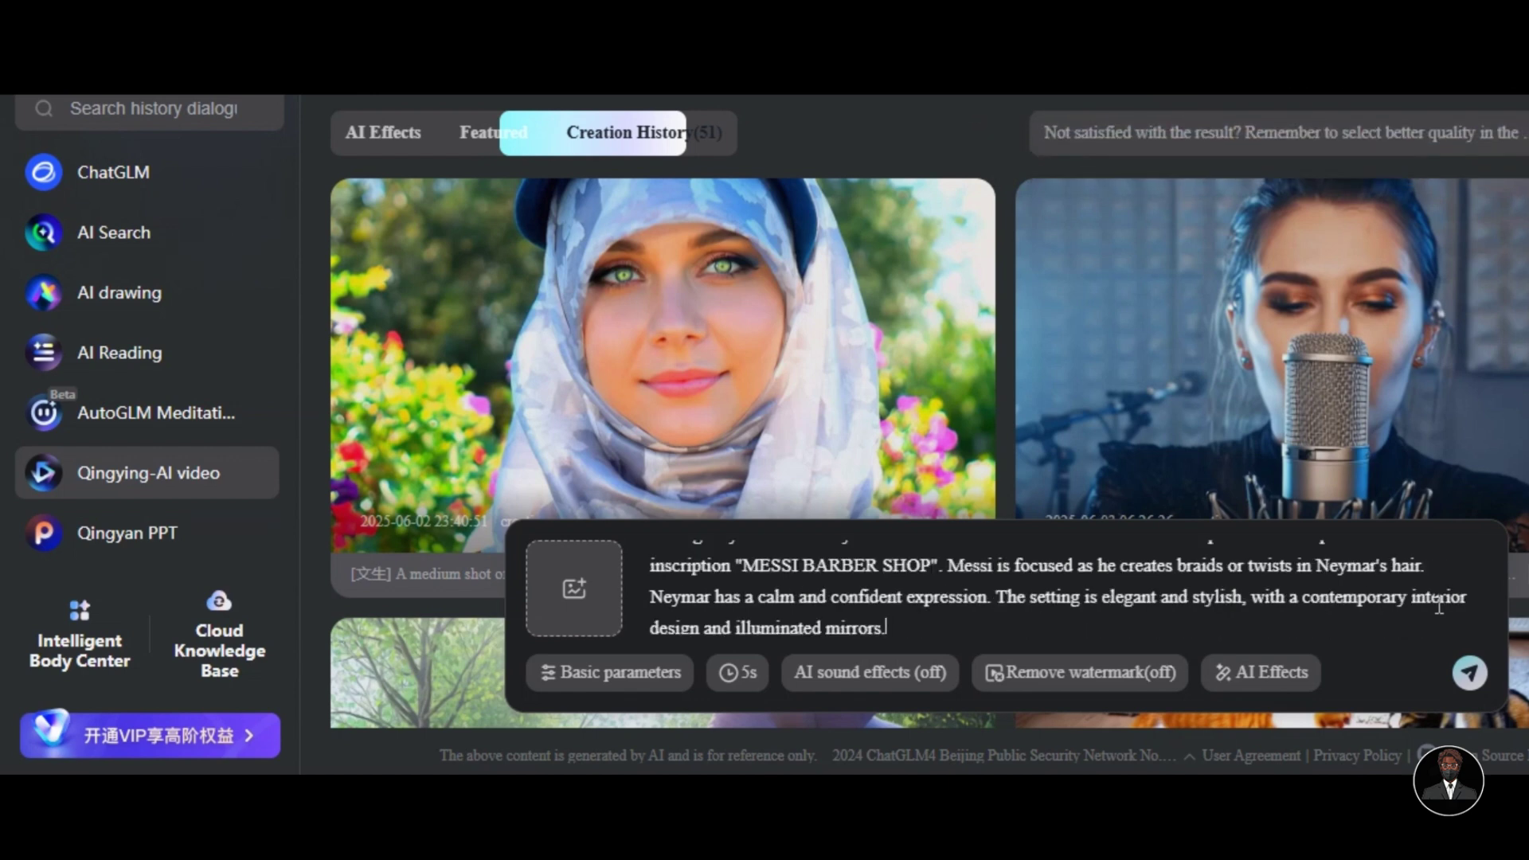
click(1468, 675)
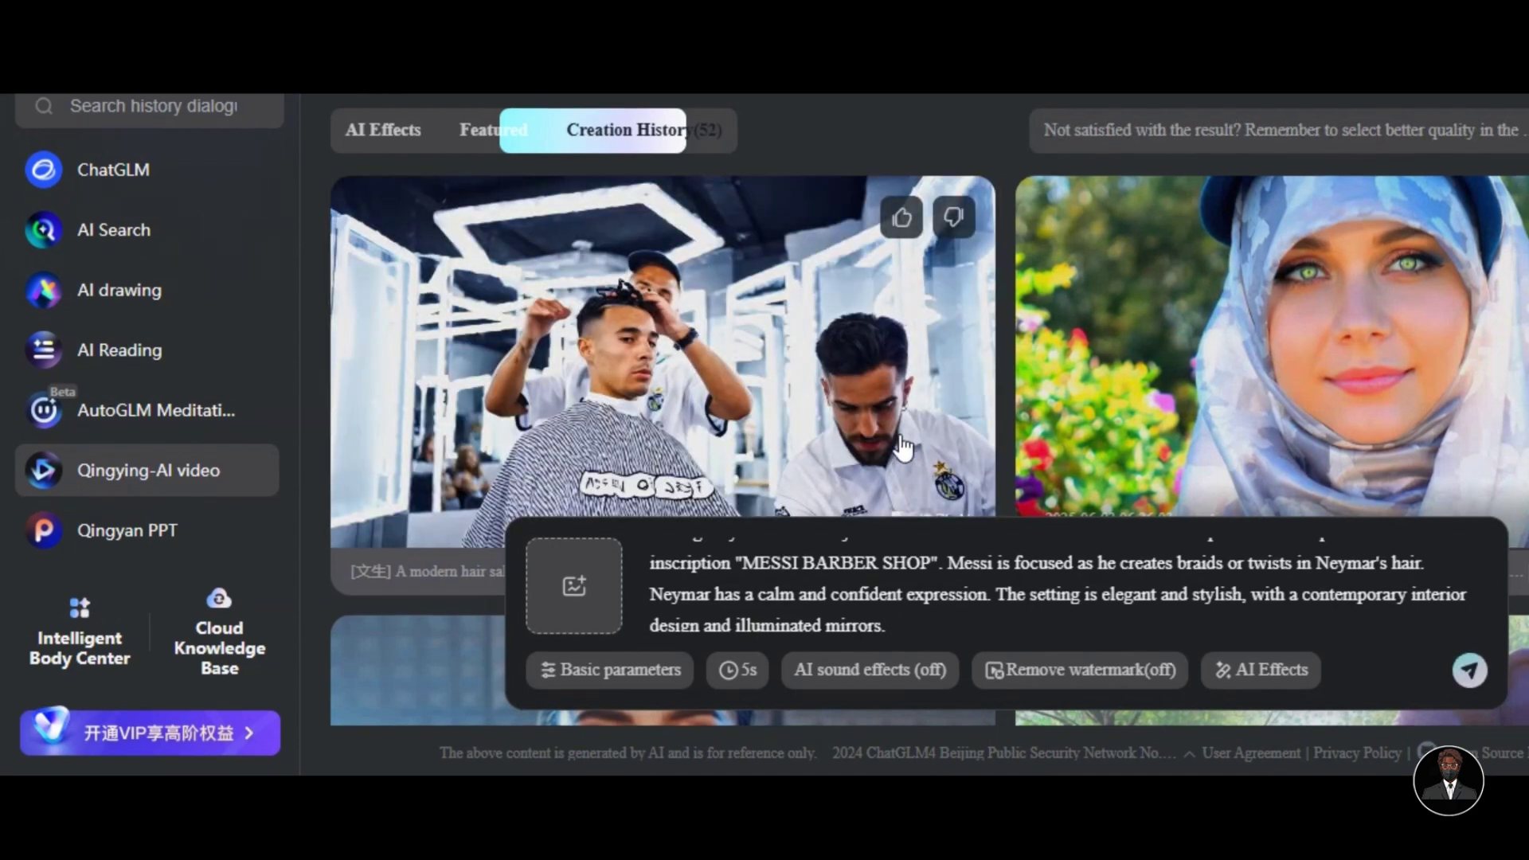
click(813, 444)
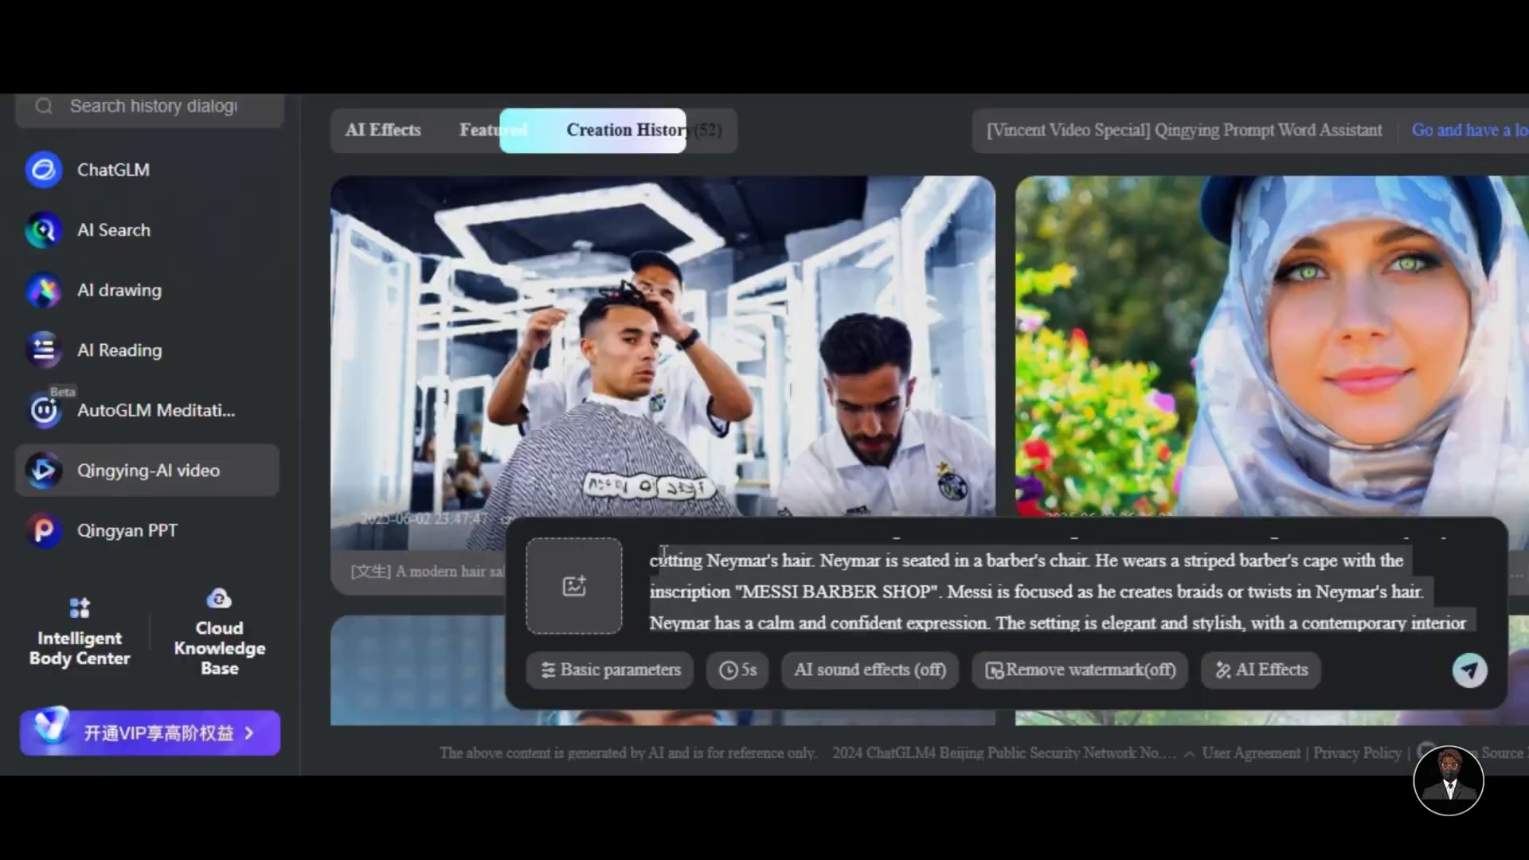
drag(1426, 626, 652, 567)
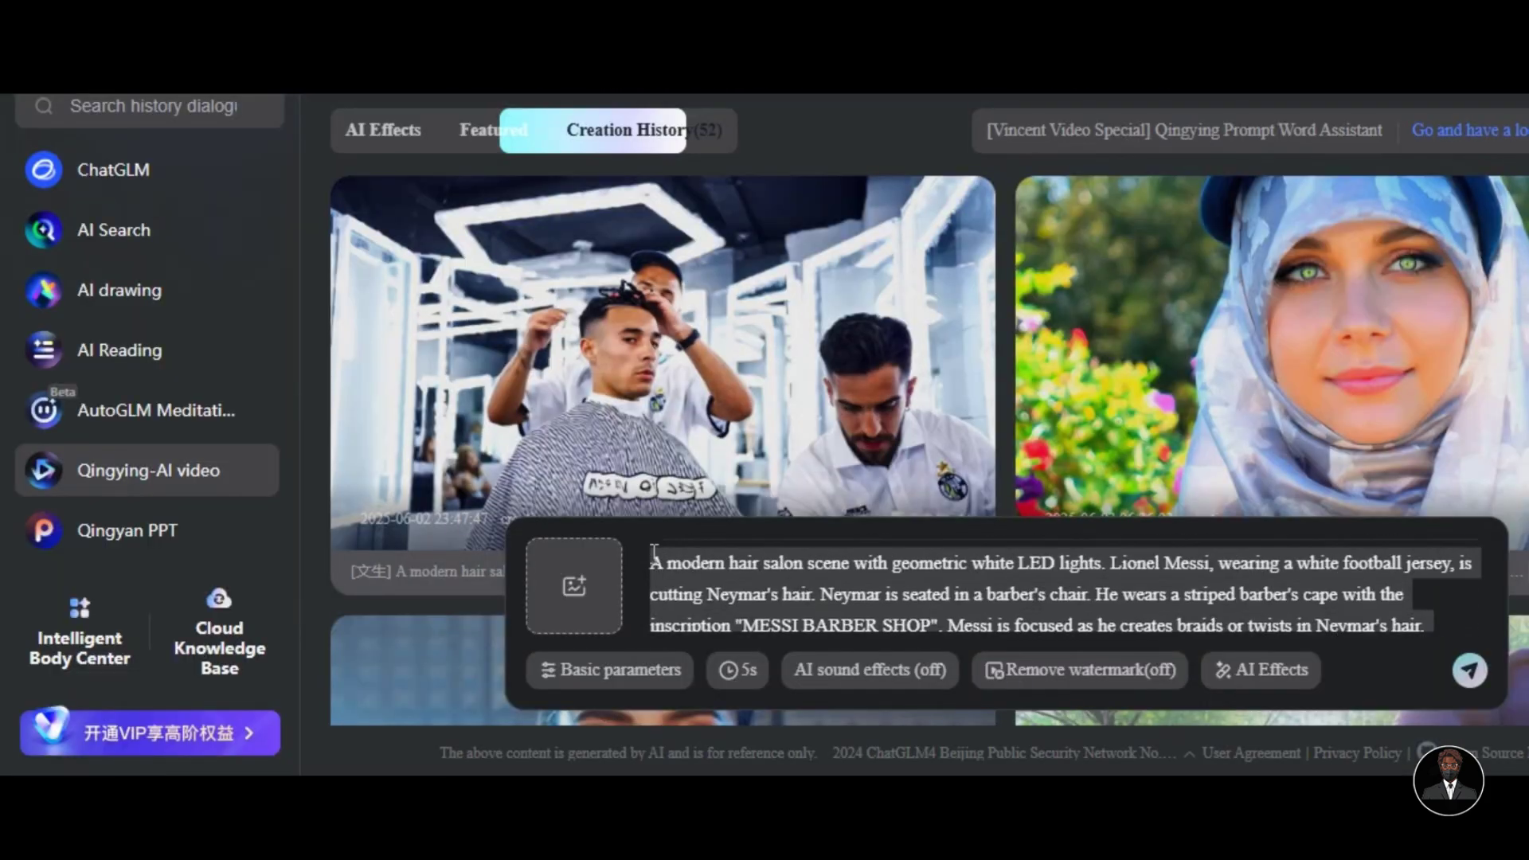
key(BackSpace)
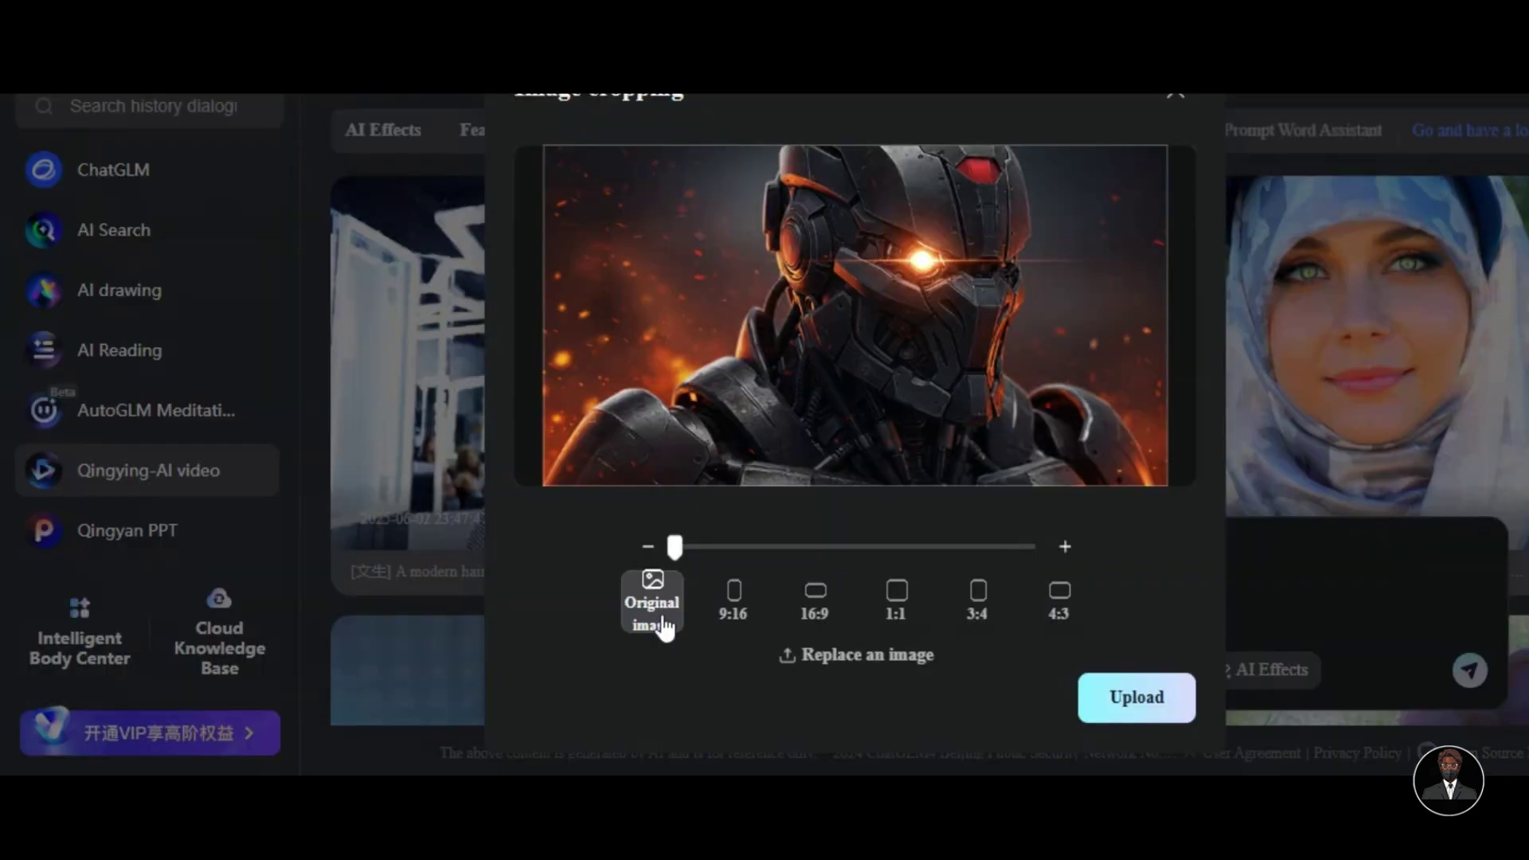
Preview 9:16, 16:9, 1:1, 3:4 and 4:3 crops of the robot image, then choose Original image
click(737, 615)
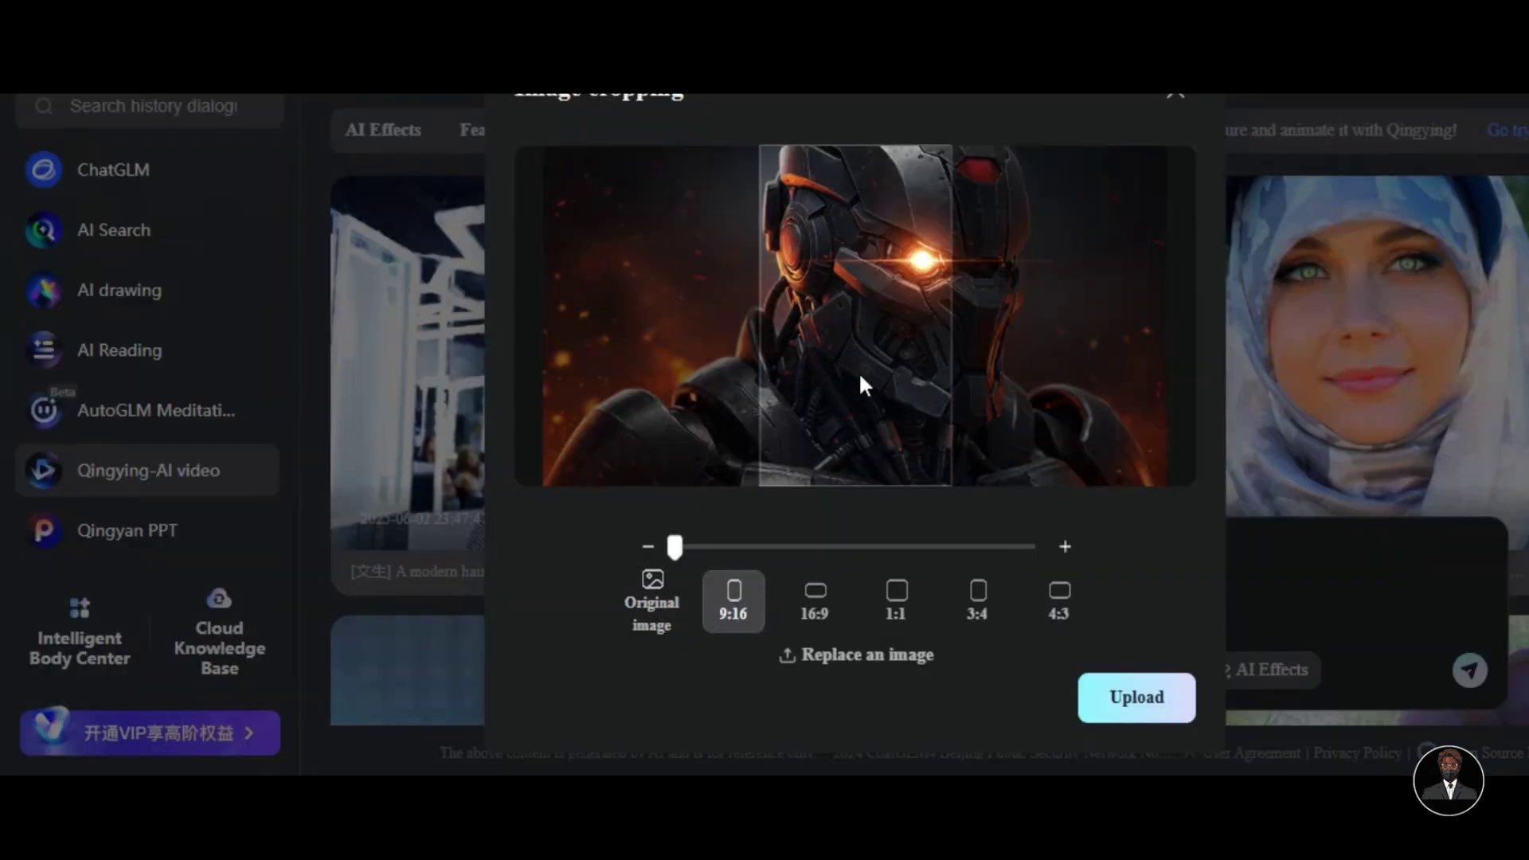
click(824, 596)
click(895, 603)
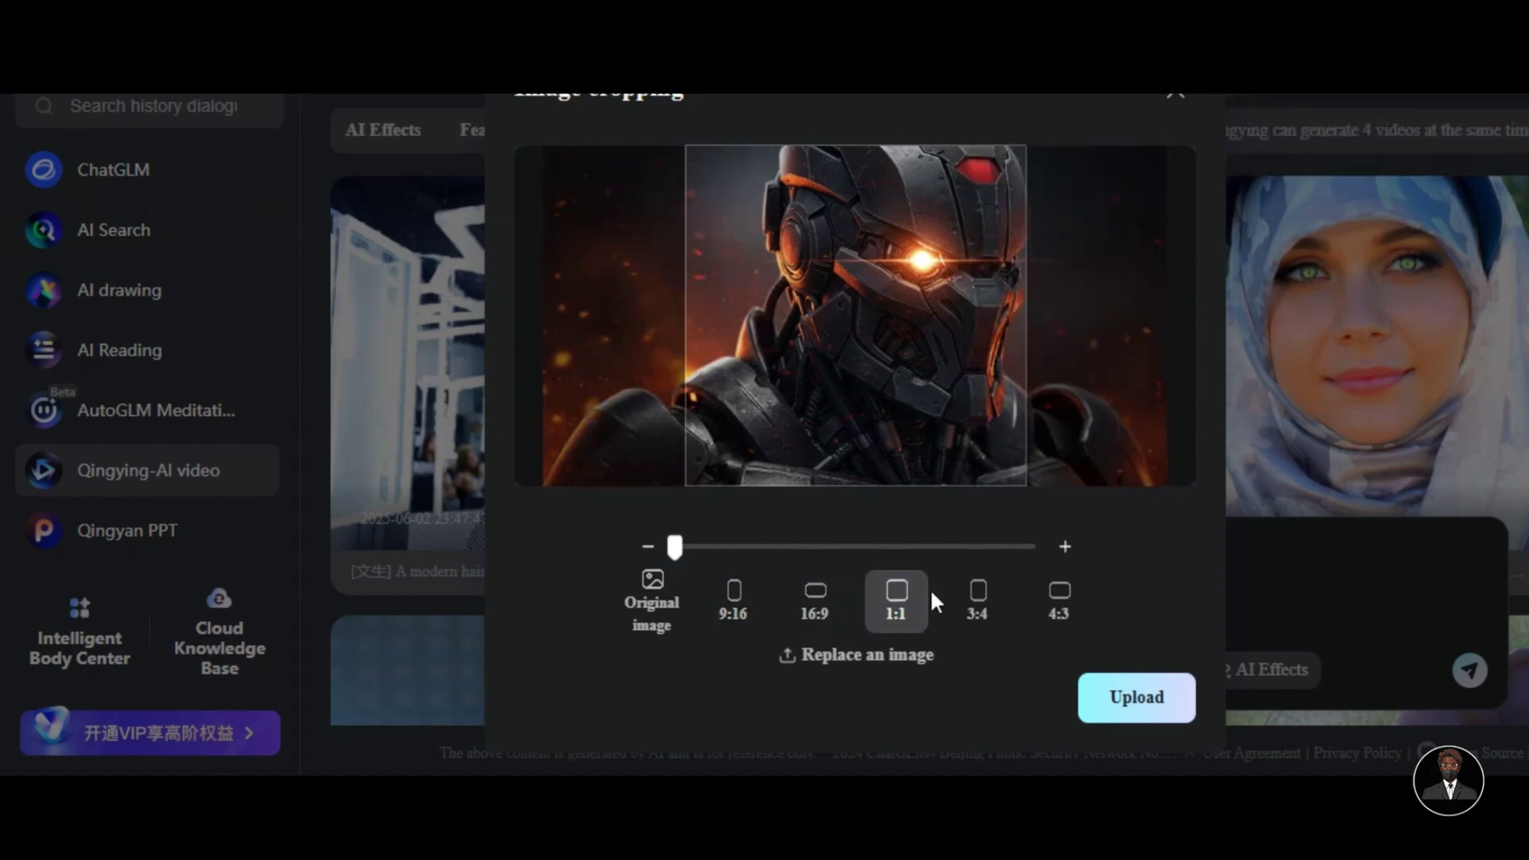
click(978, 599)
click(1056, 602)
click(652, 609)
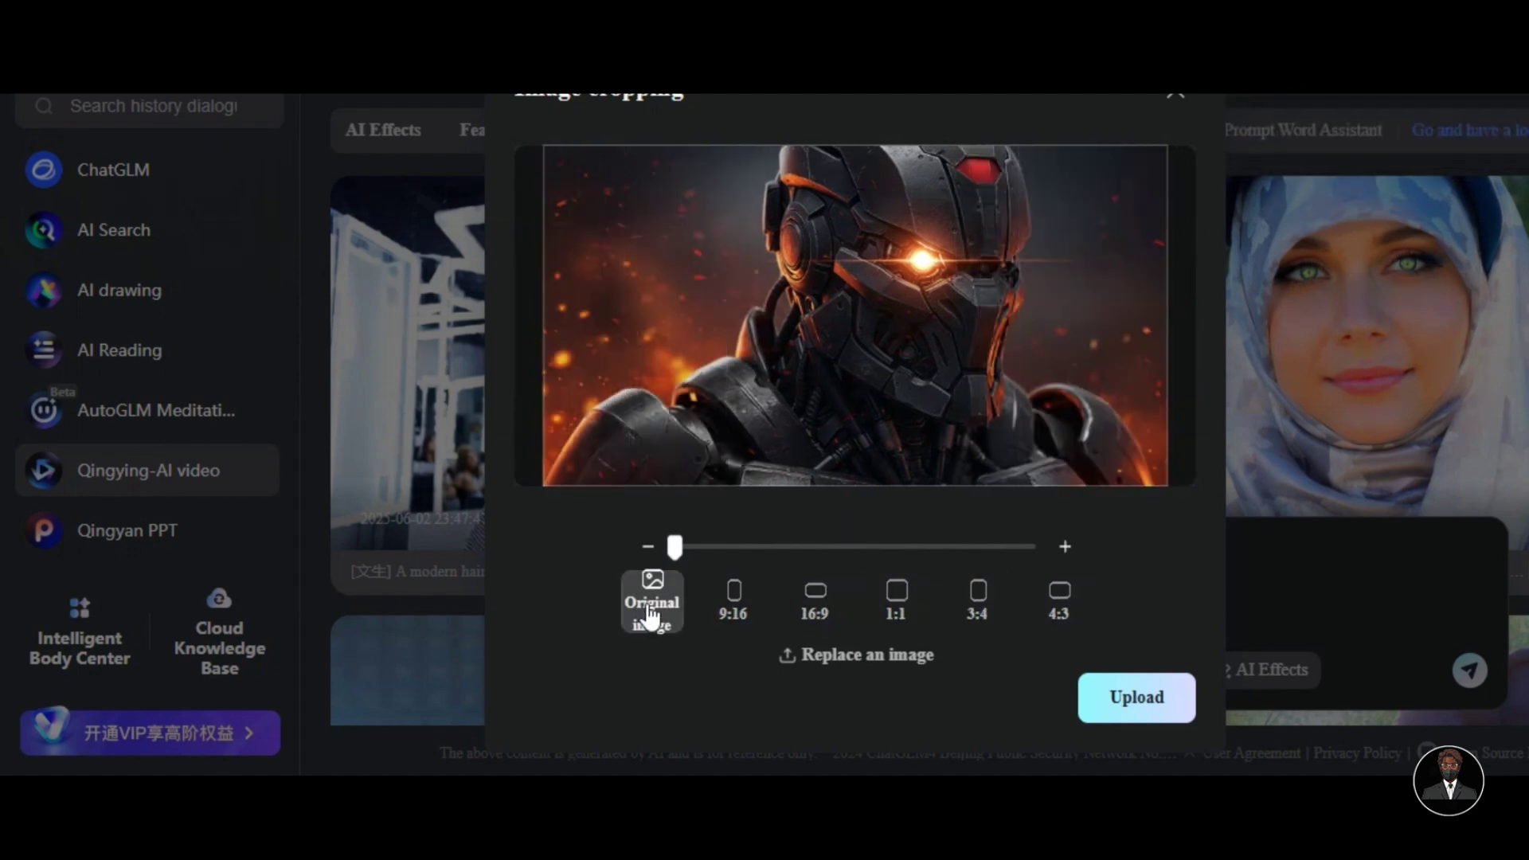
Upload the robot image and write its prompt, talking and saying "Kill them all" with expressions
click(1119, 700)
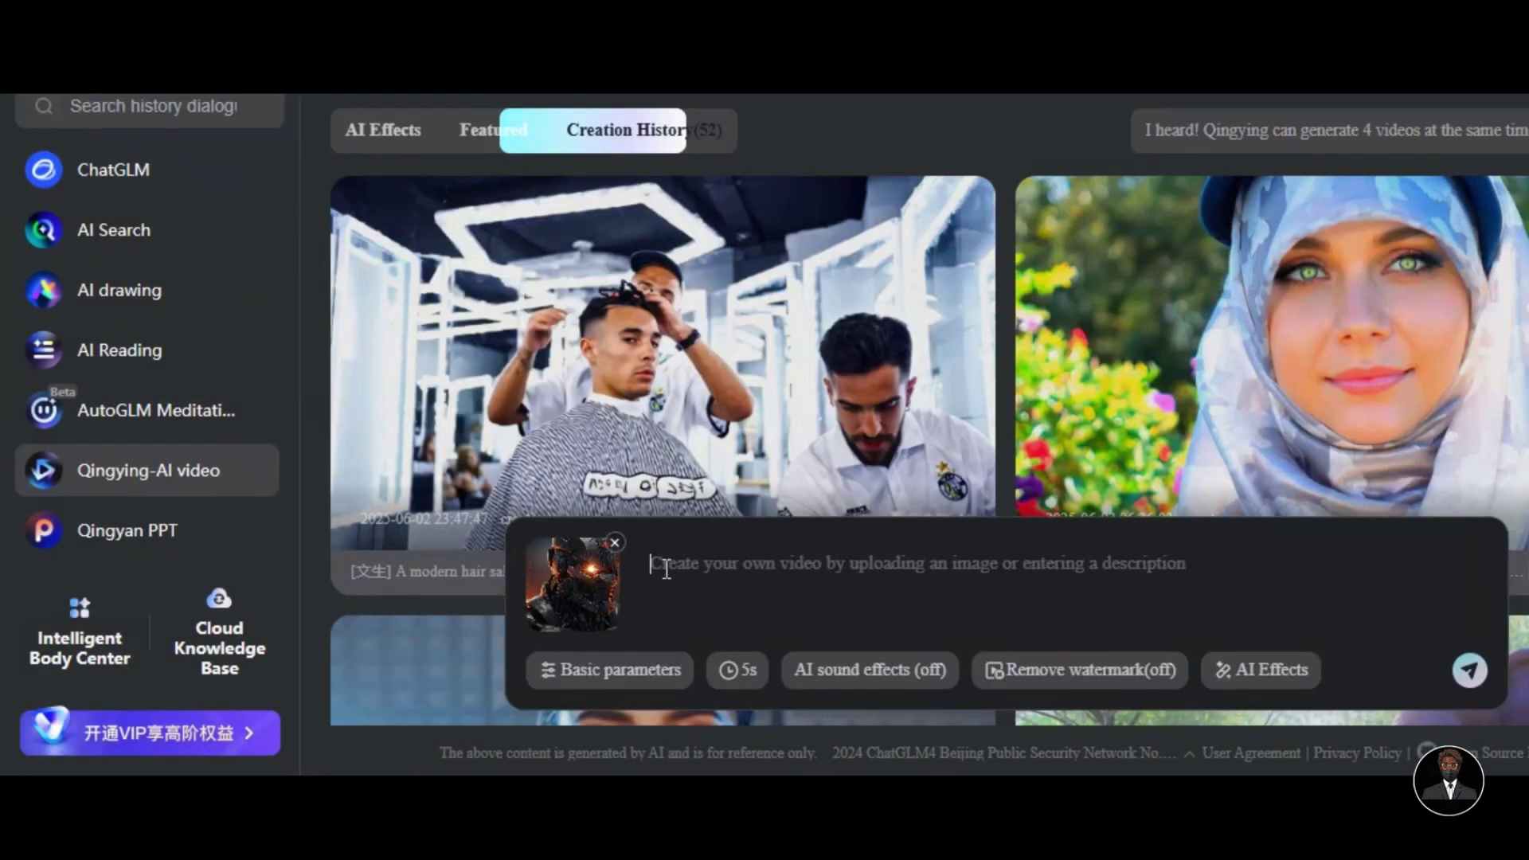
click(666, 568)
text(d talking saying ")
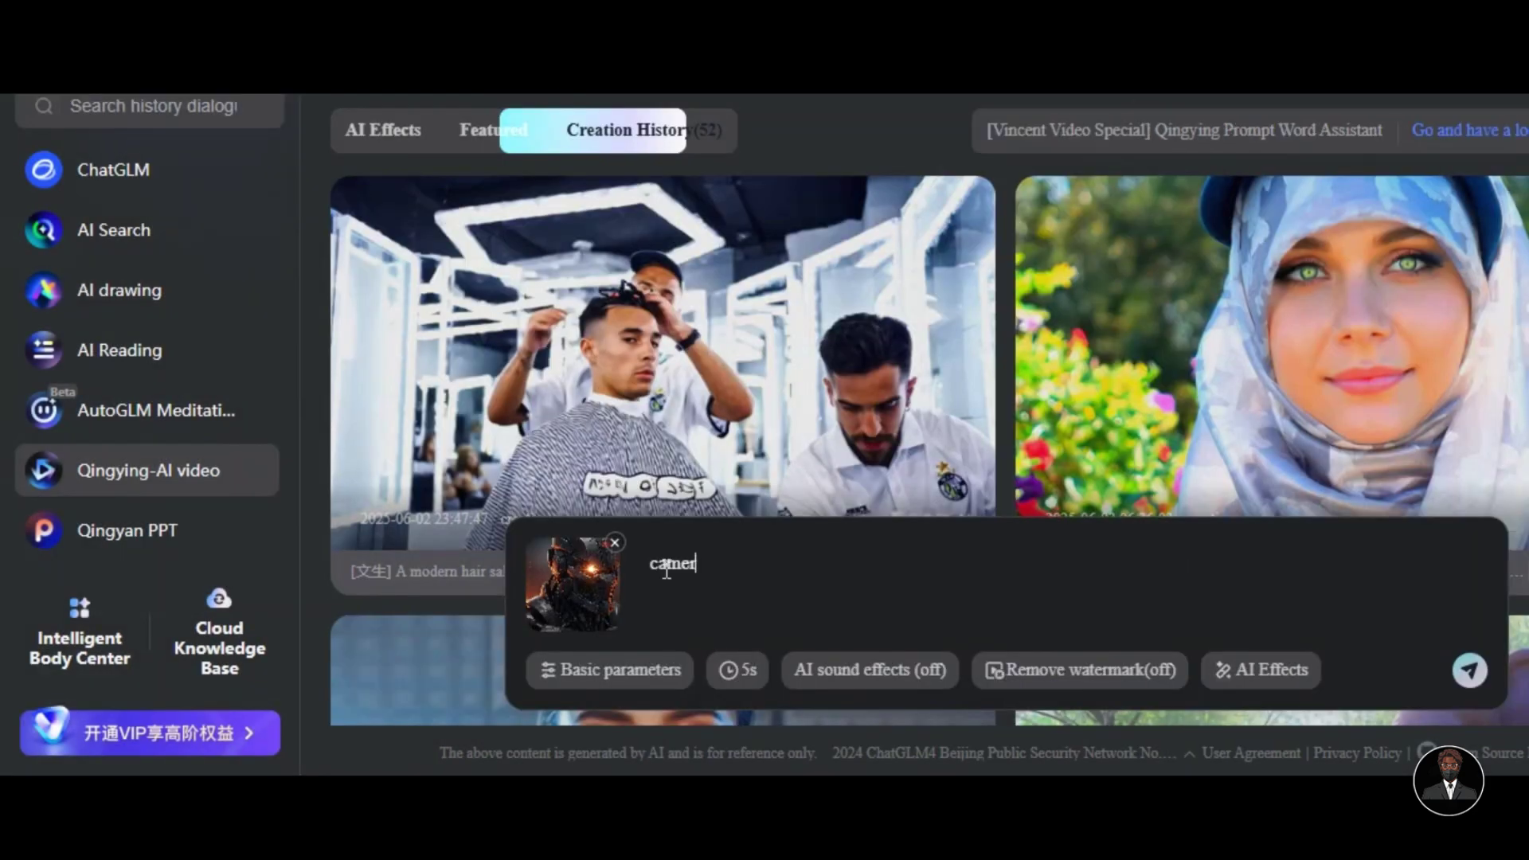
text(Kill them all" with some reactions and expression)
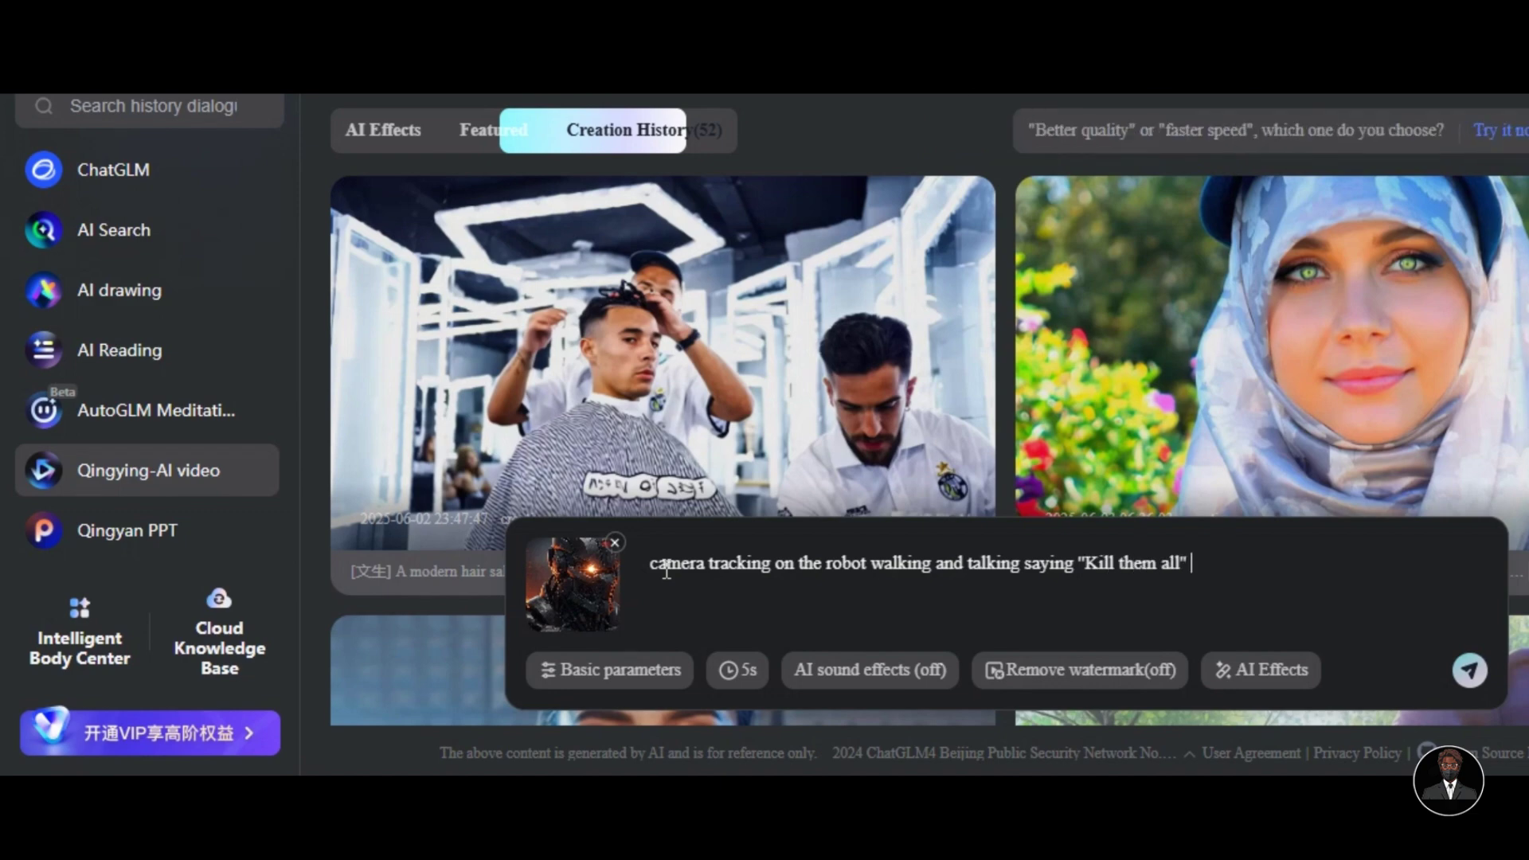
text(s)
Generate the robot walking-and-speaking video, watch it, then type the threatening-man prompt
key(Return)
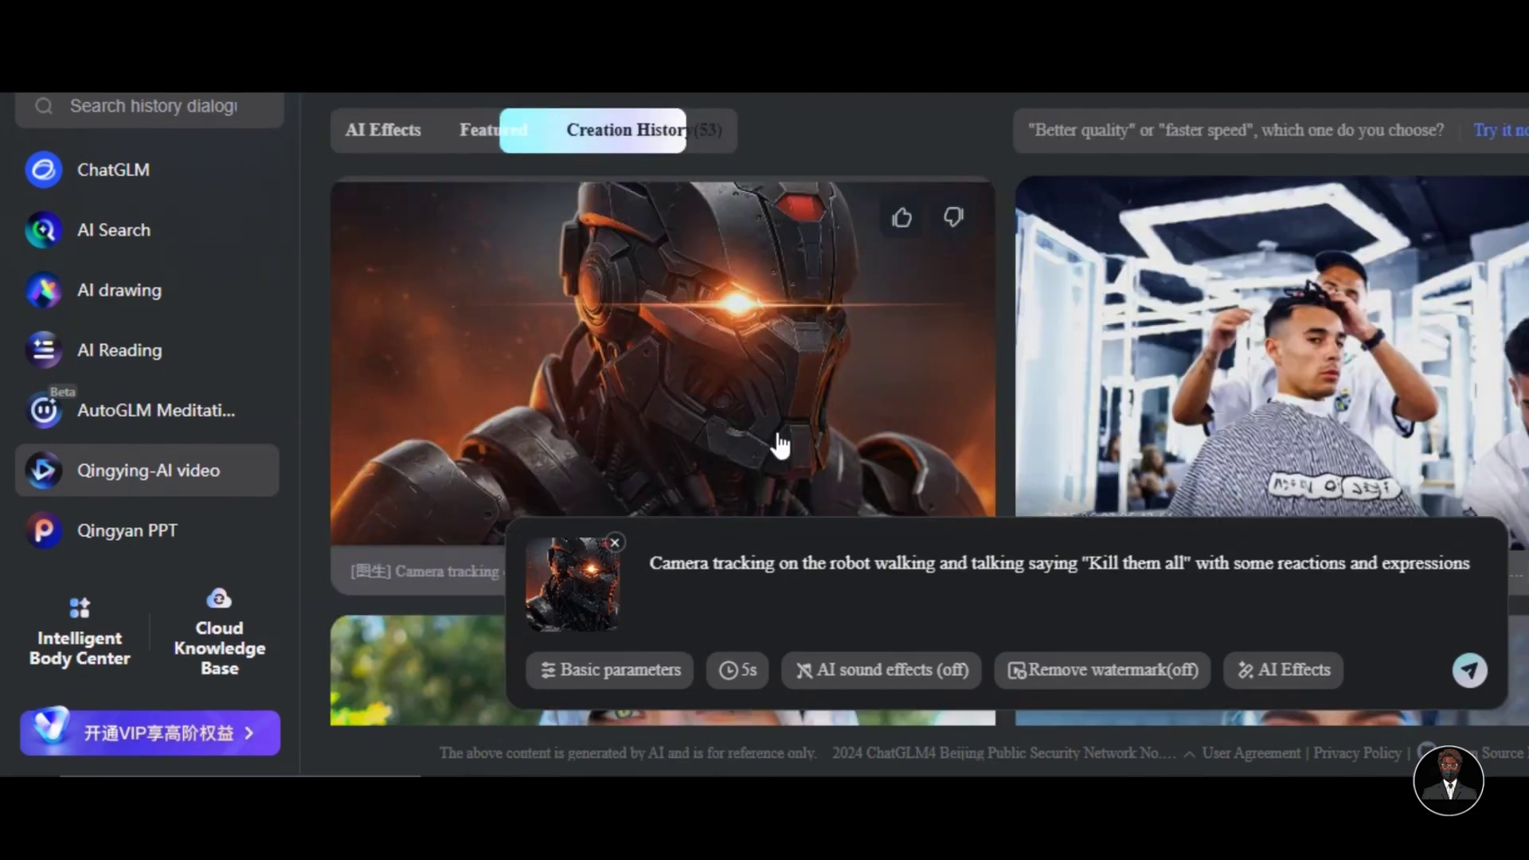
click(780, 444)
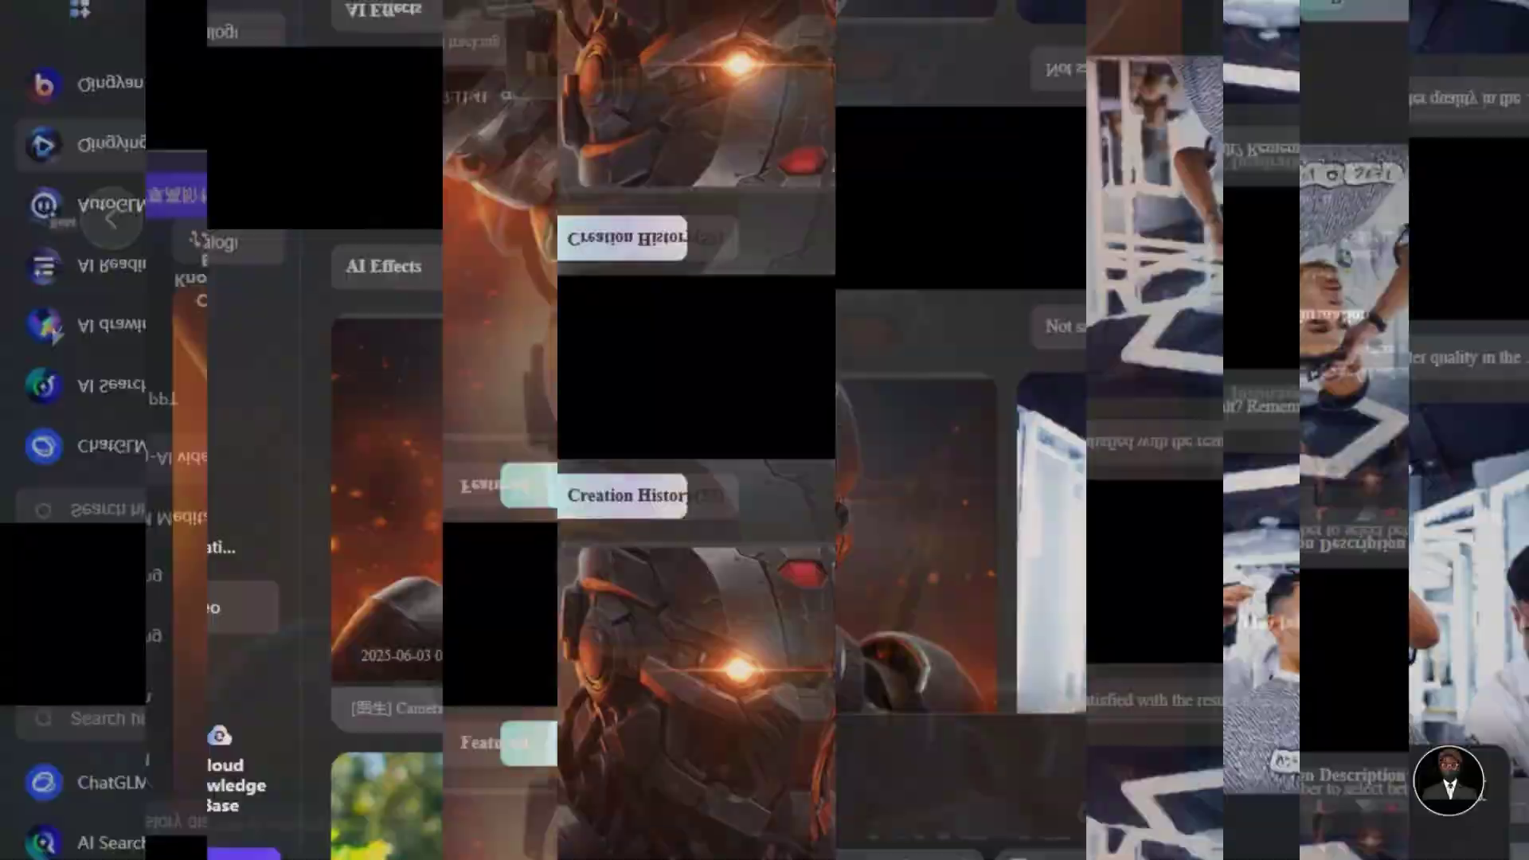
text(man threatens to kill someone )
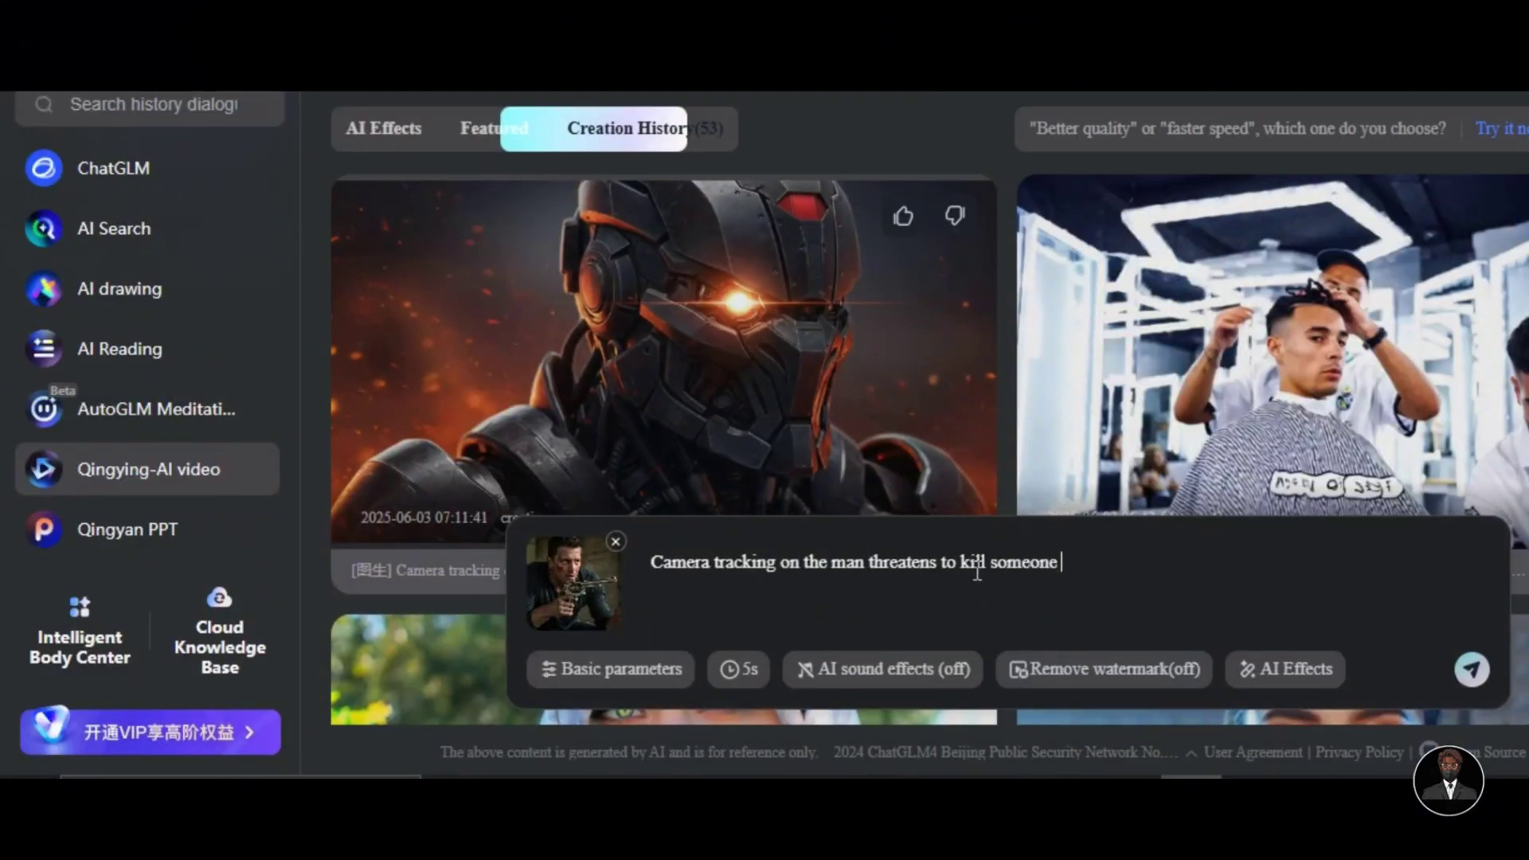
text(with facial expression )
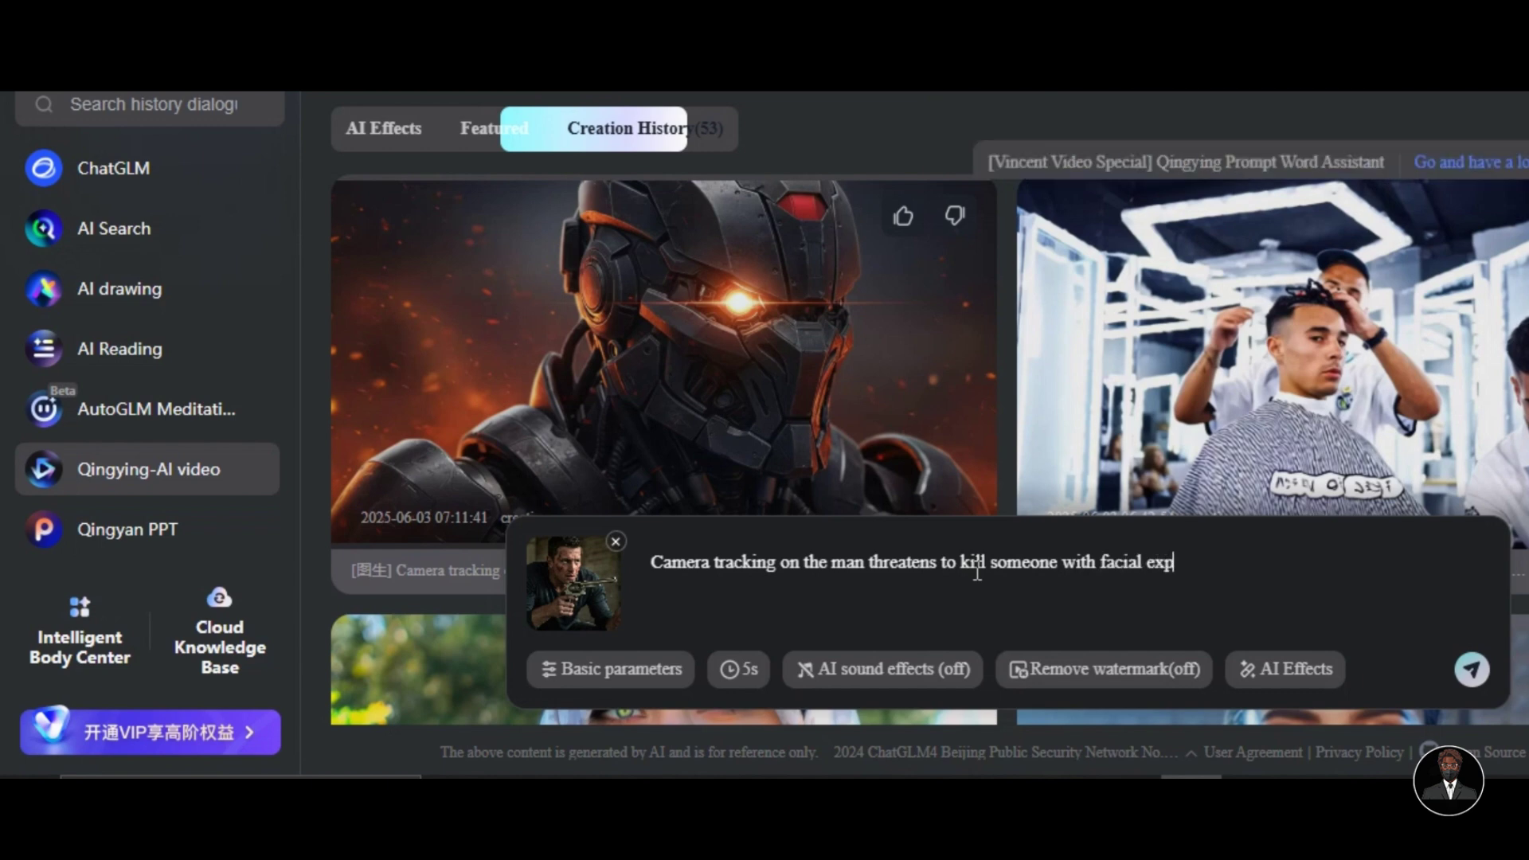
text(s and reactions)
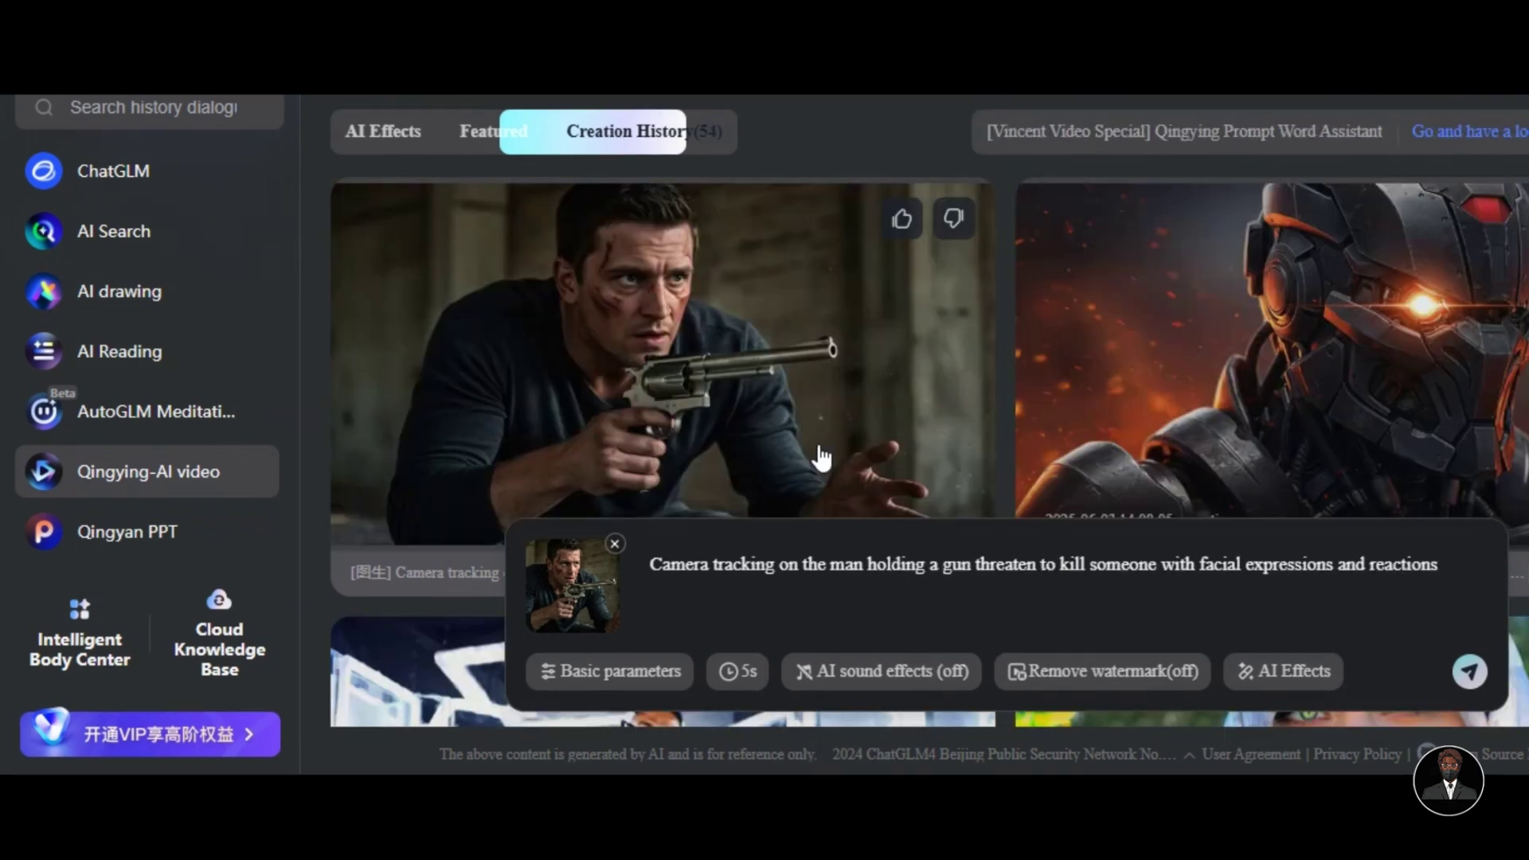
Review the finished camera-tracking video of the man aiming a revolver
click(820, 458)
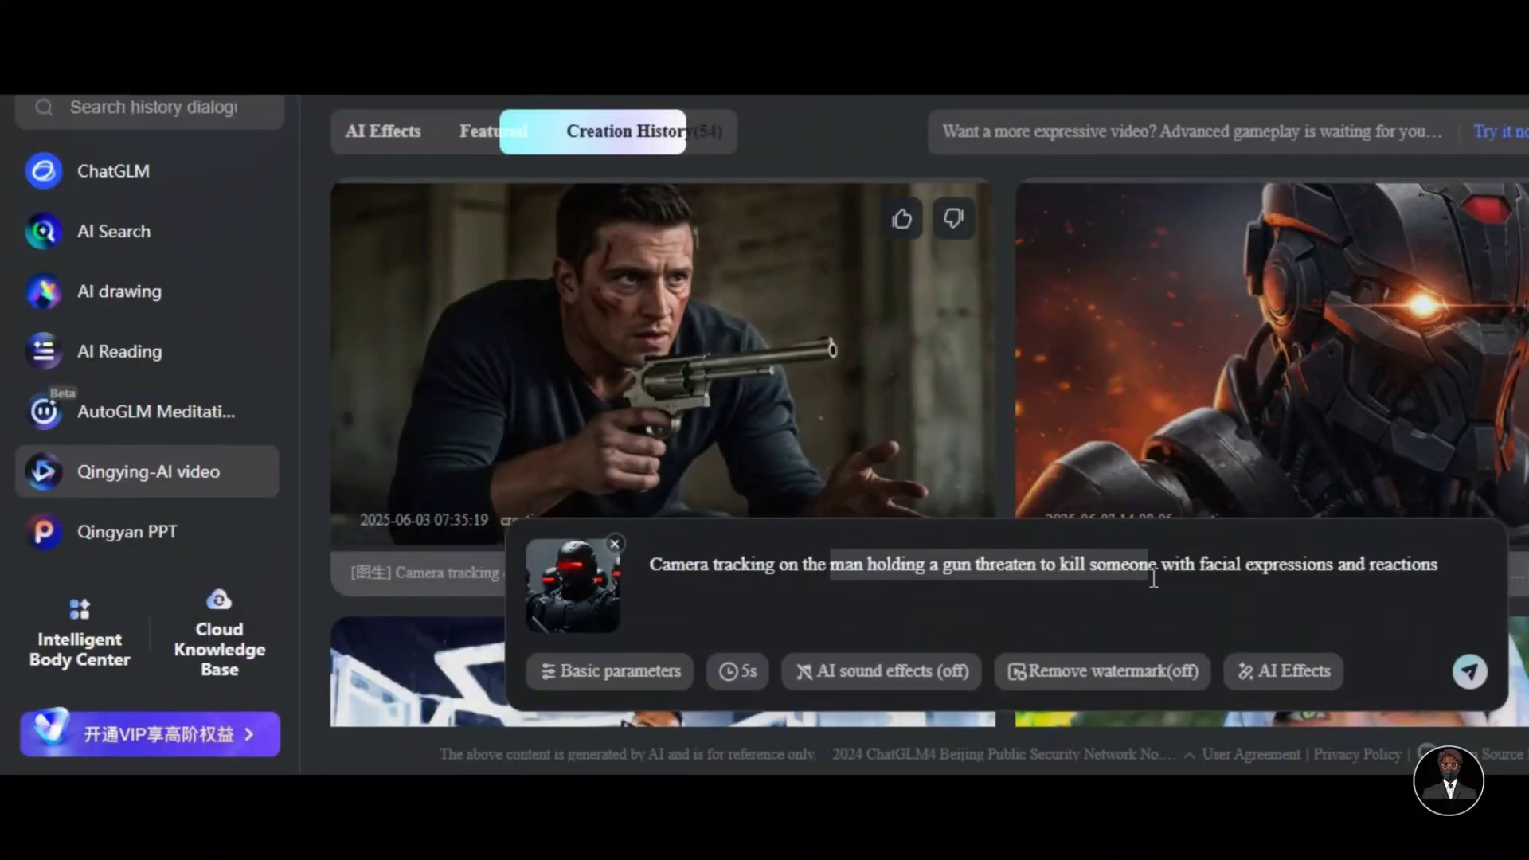
Generate a tracking clip with the prompt 'a group of robot soldiers' and preview it
text(a group of robot soldiers)
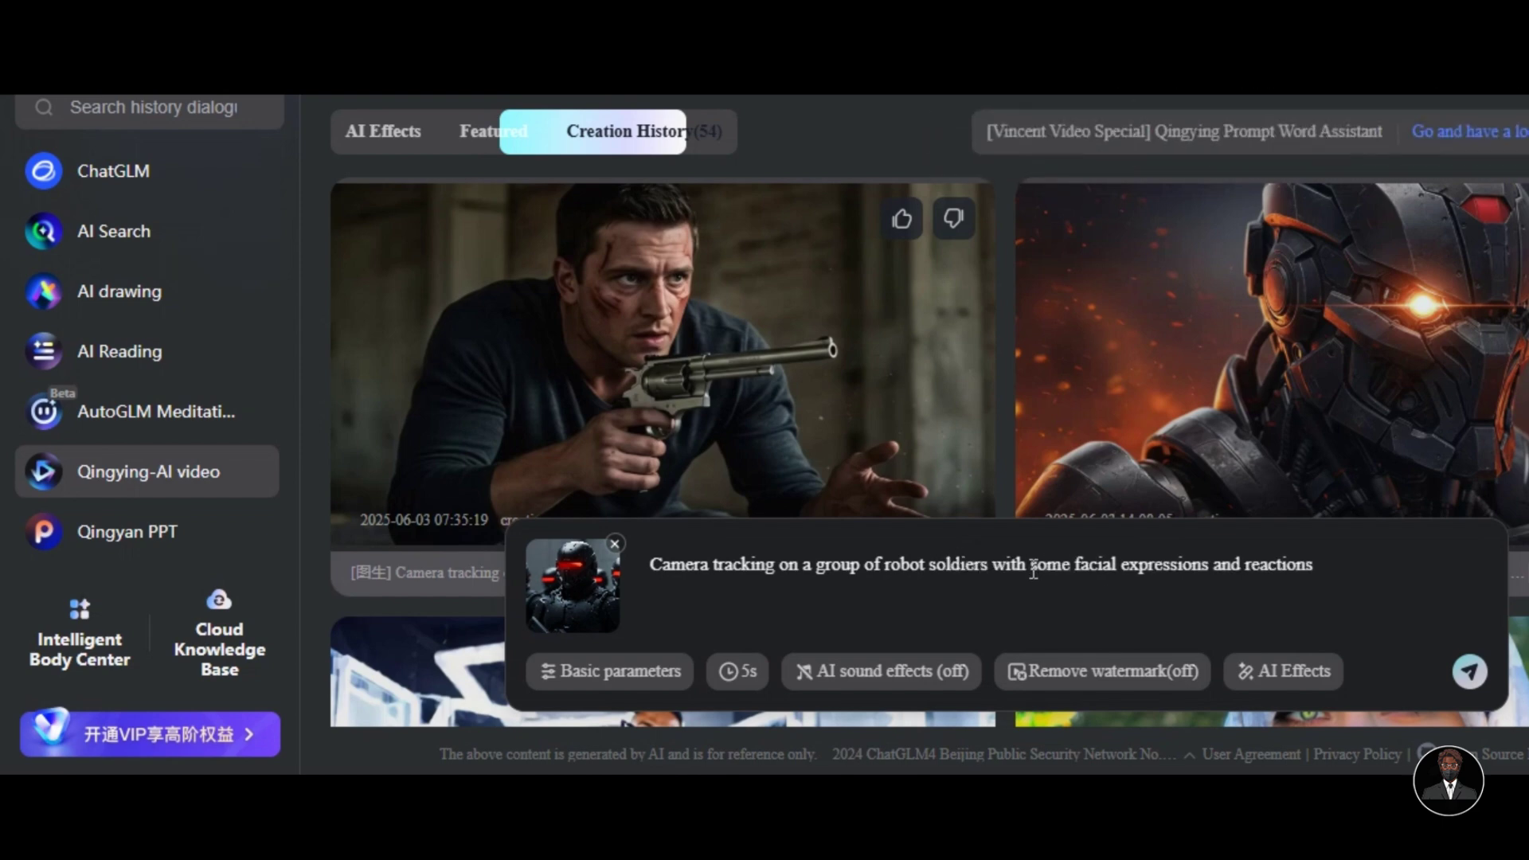
click(1470, 673)
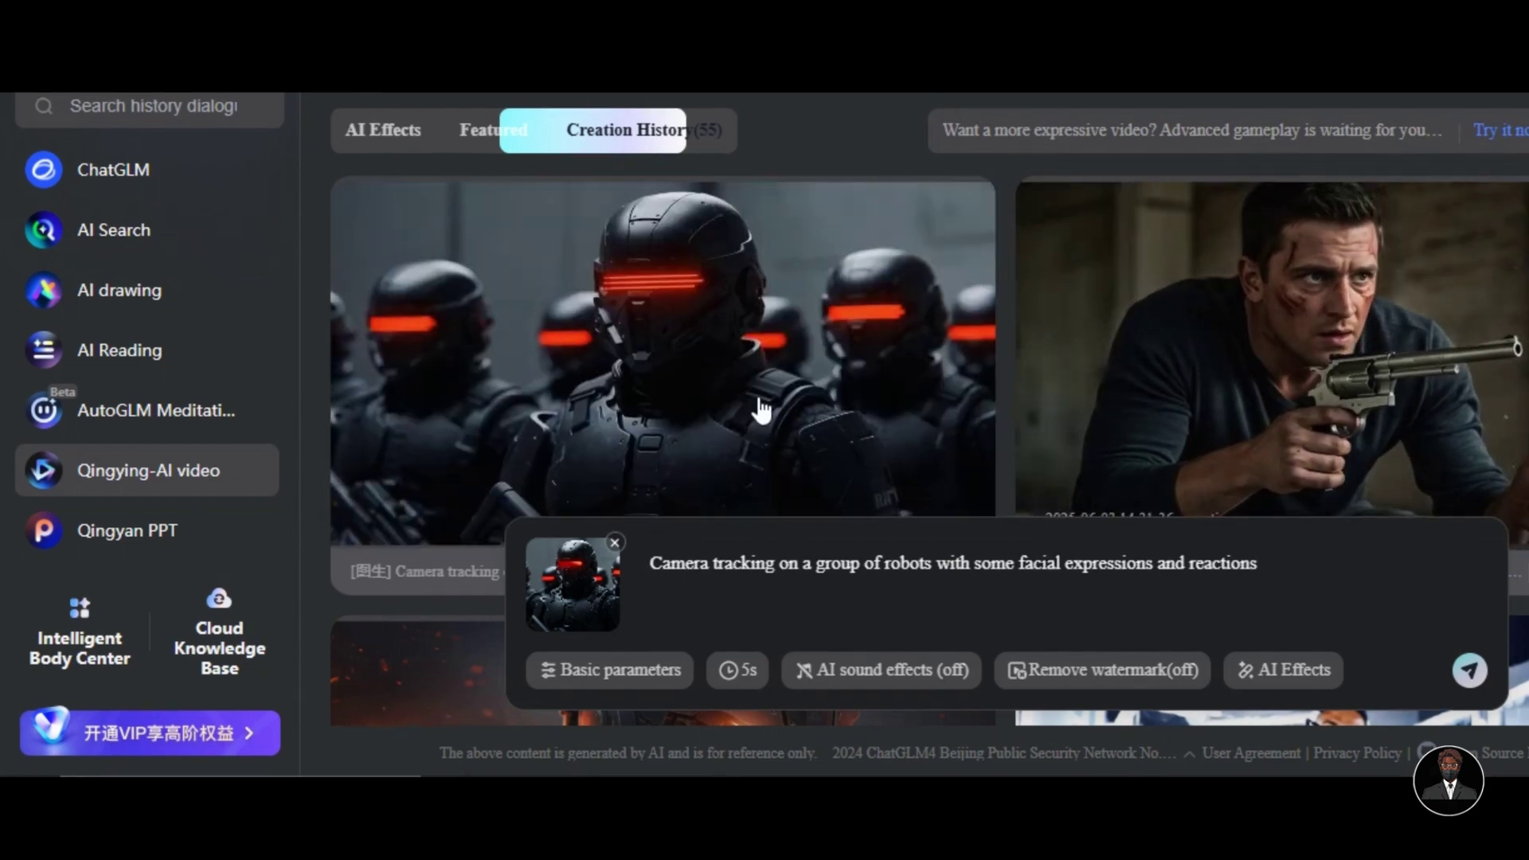
click(770, 415)
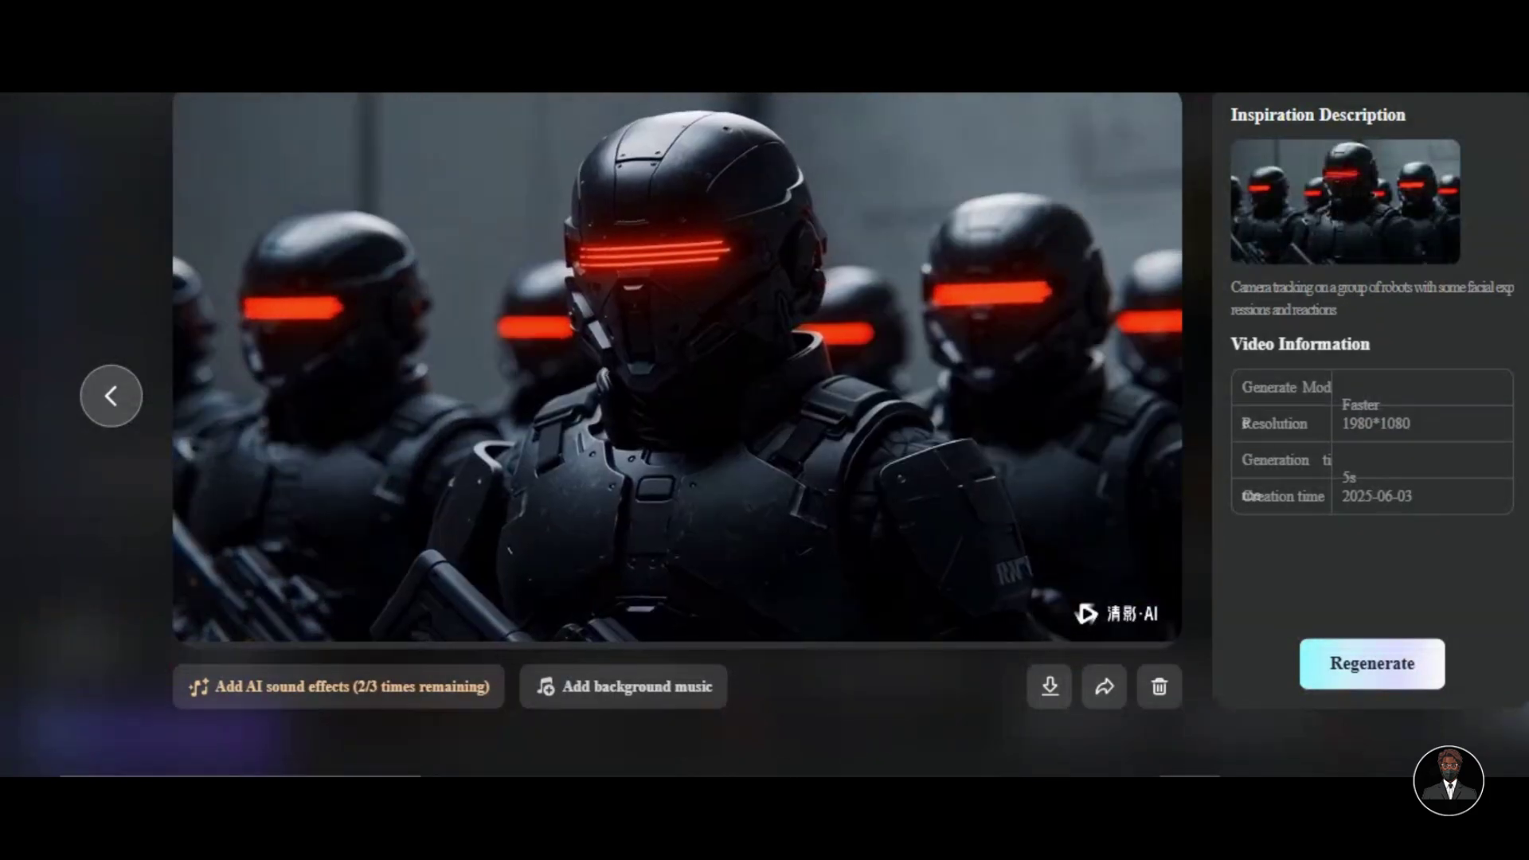
click(1372, 663)
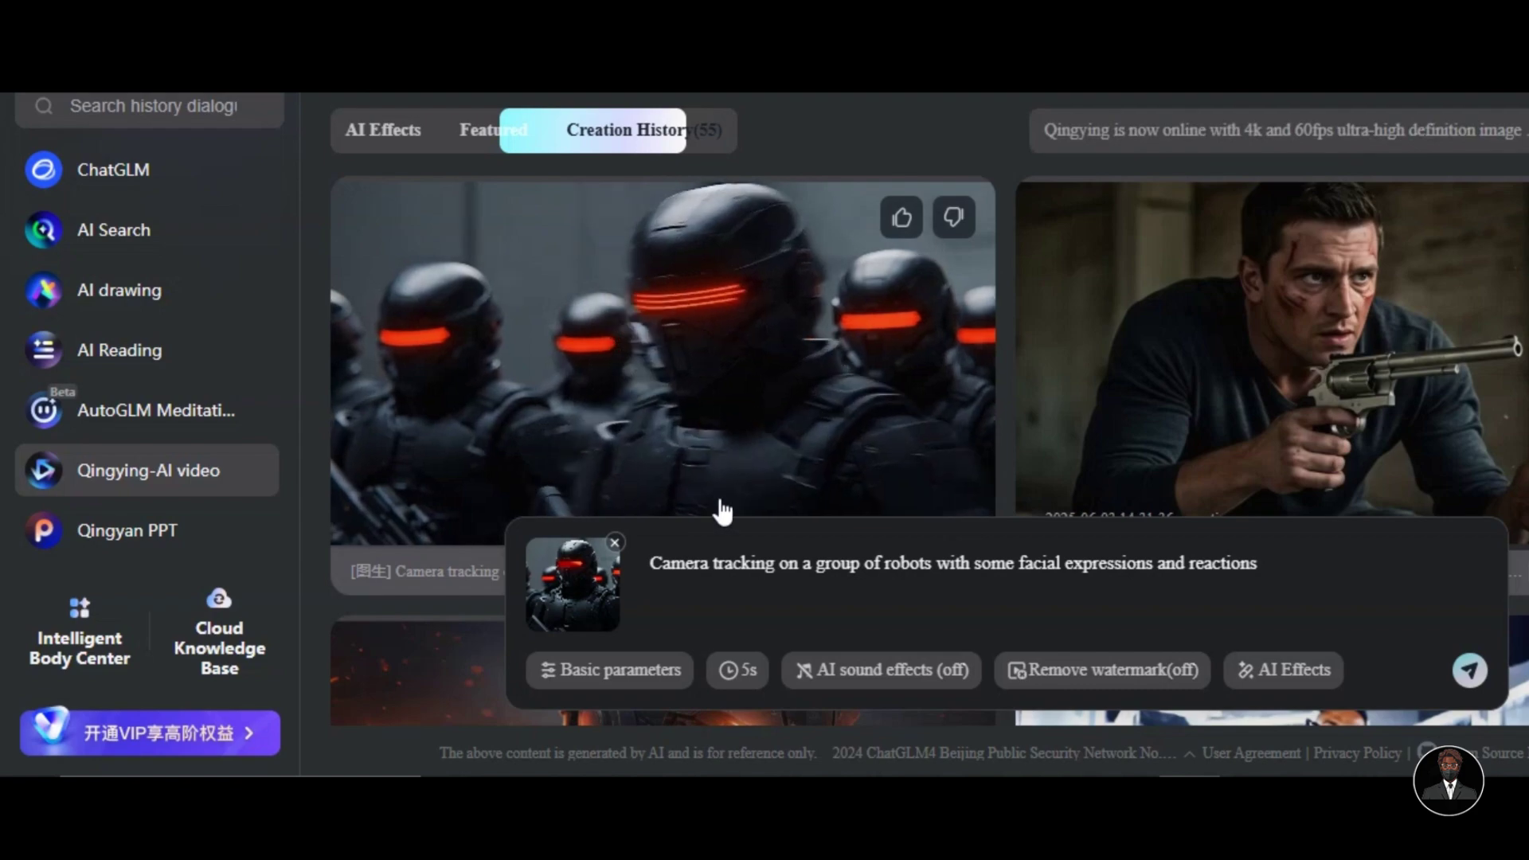
Clear the old prompt and apply the Hug AI effect to the elderly couple photo
drag(710, 580, 811, 580)
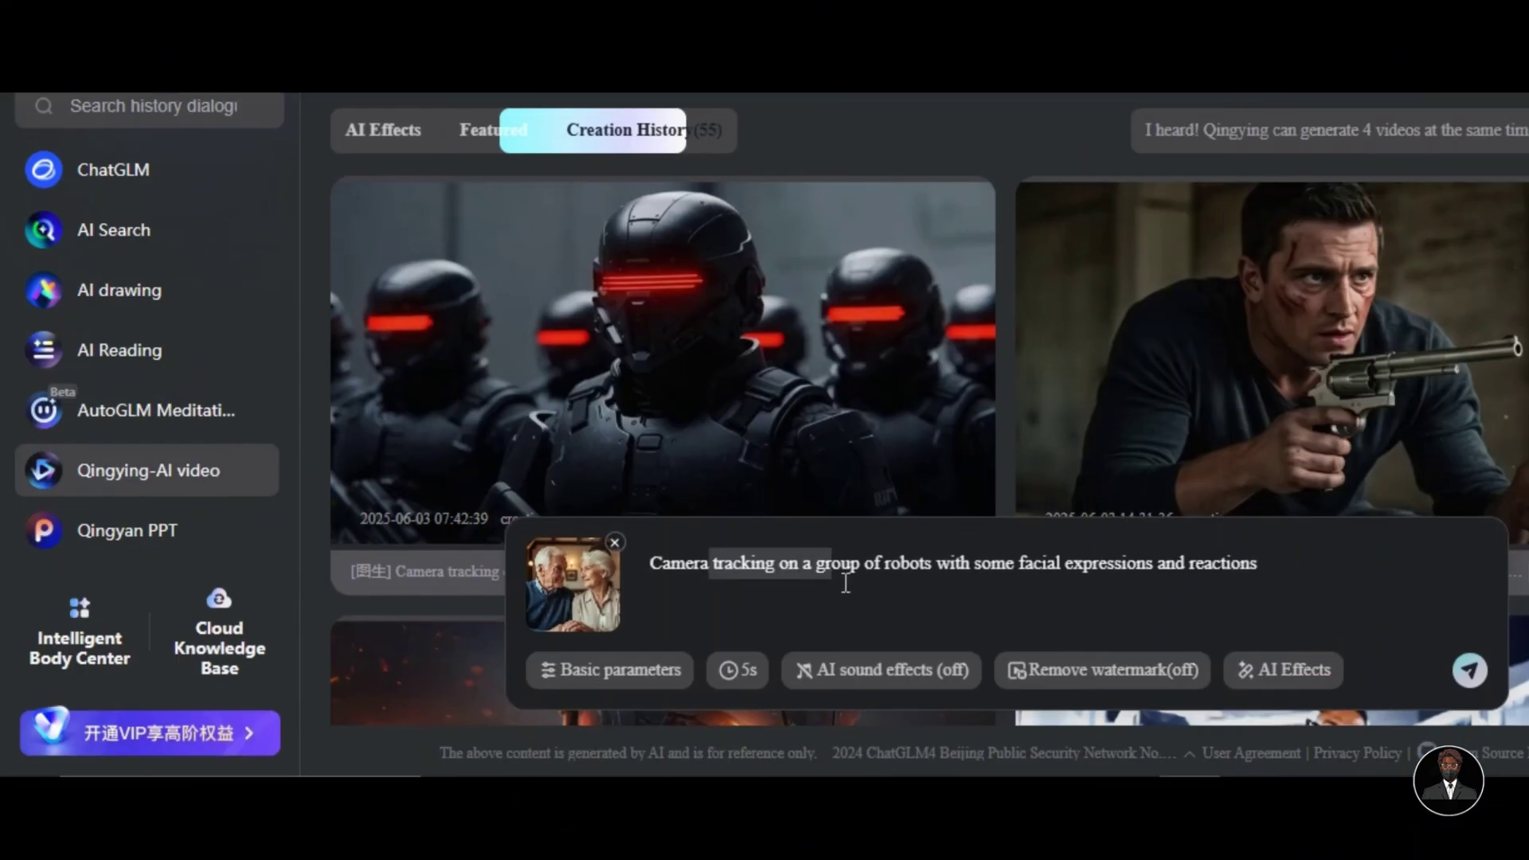
drag(1139, 554, 1277, 584)
key(ctrl+a)
key(BackSpace)
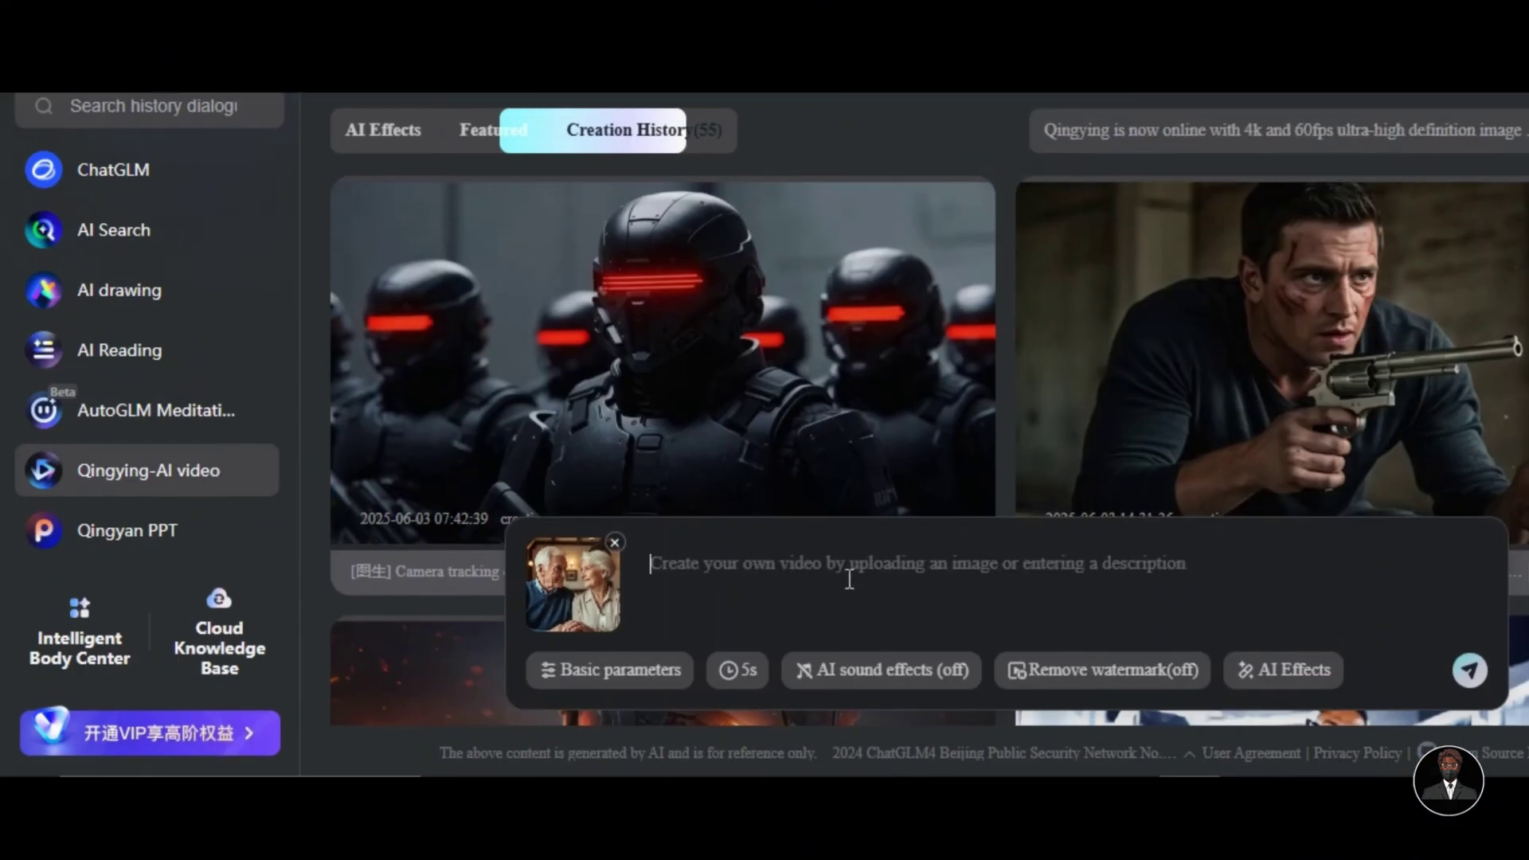
click(1249, 677)
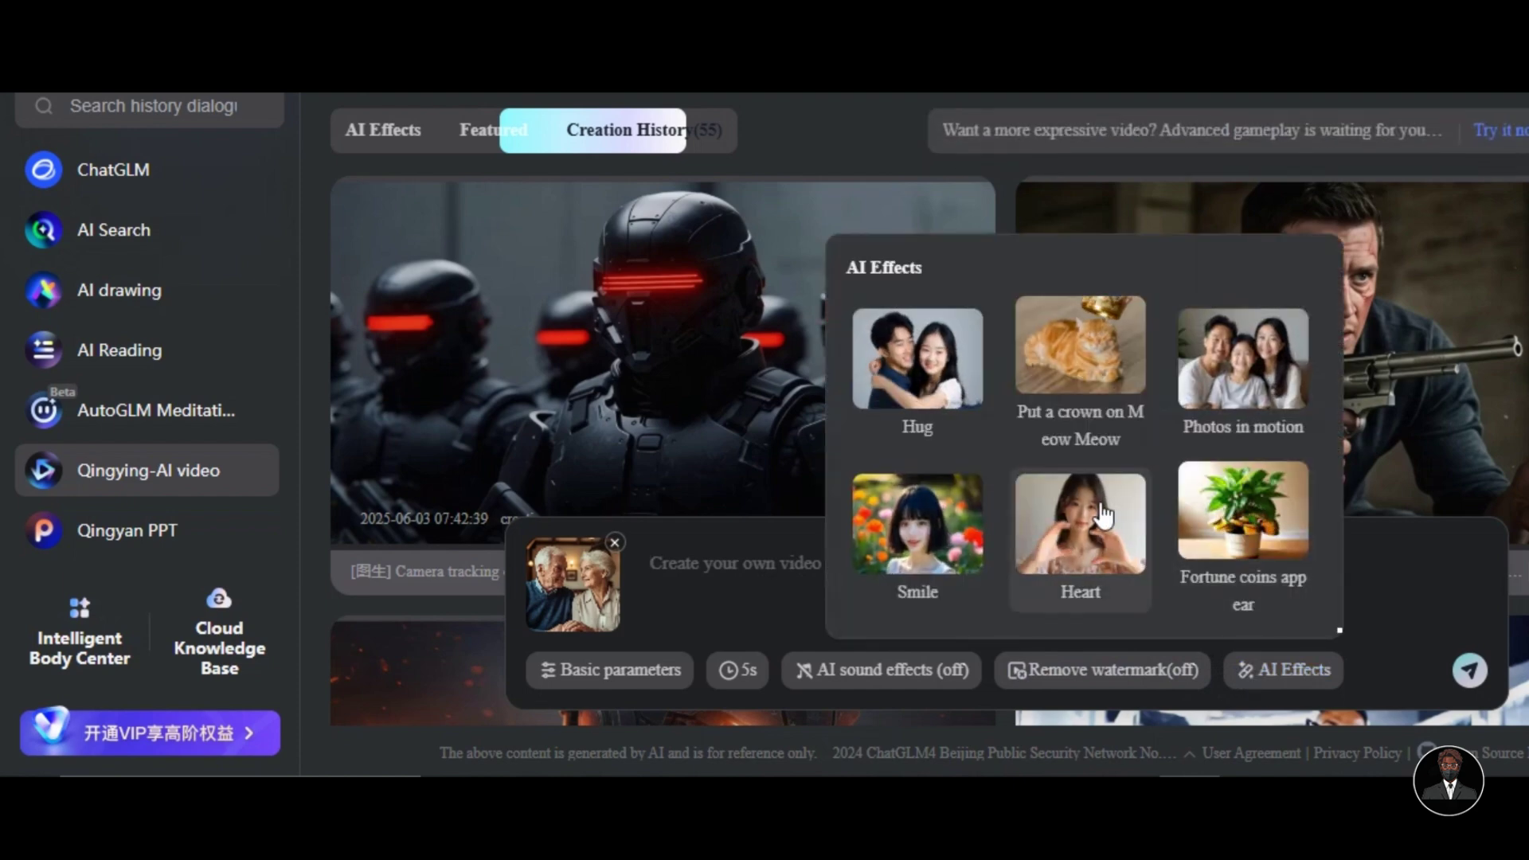
click(932, 374)
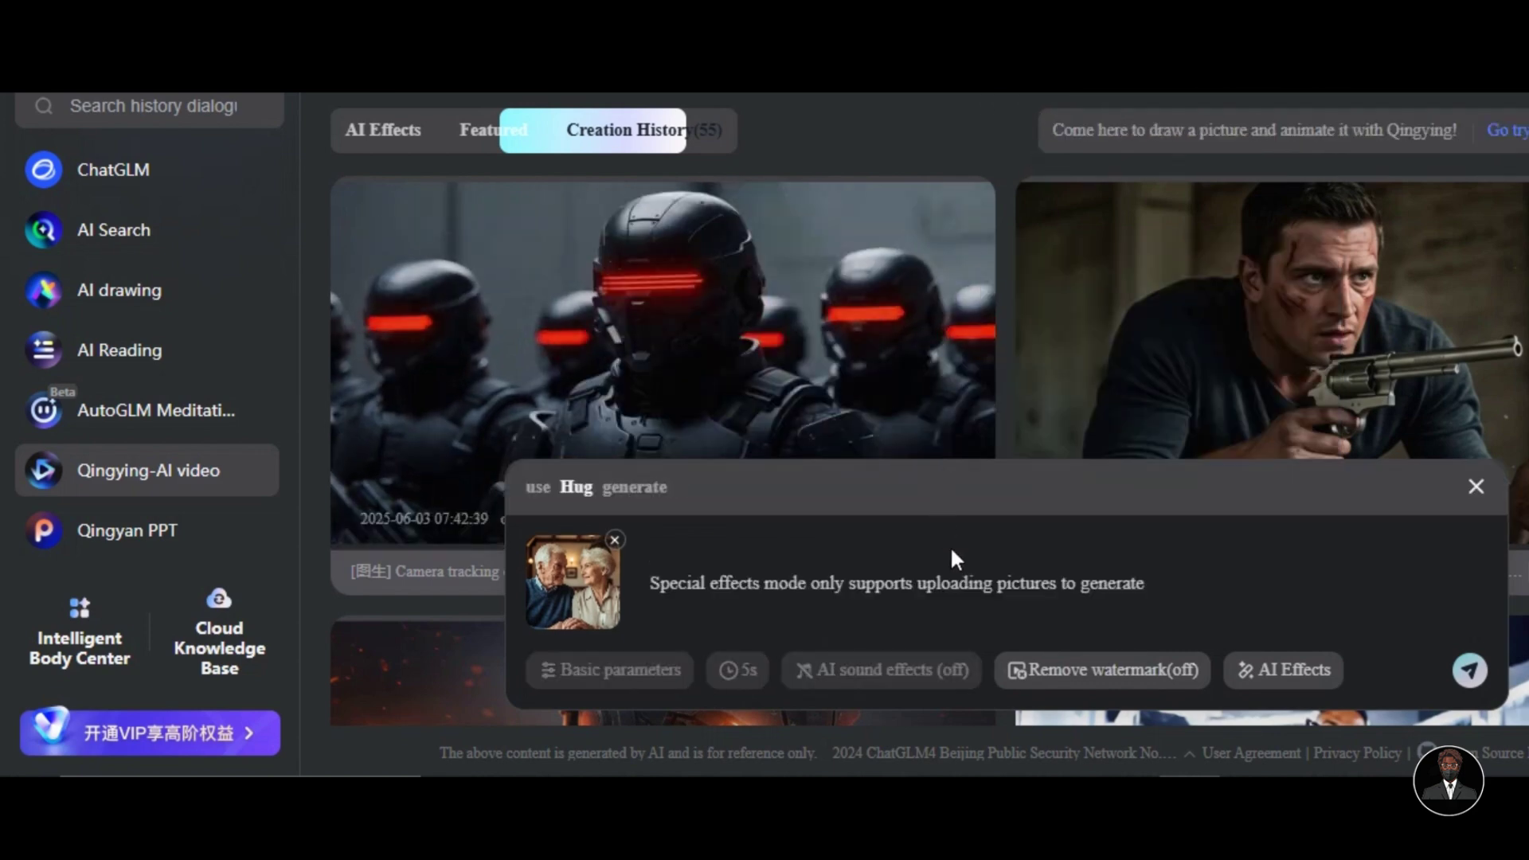
click(1470, 670)
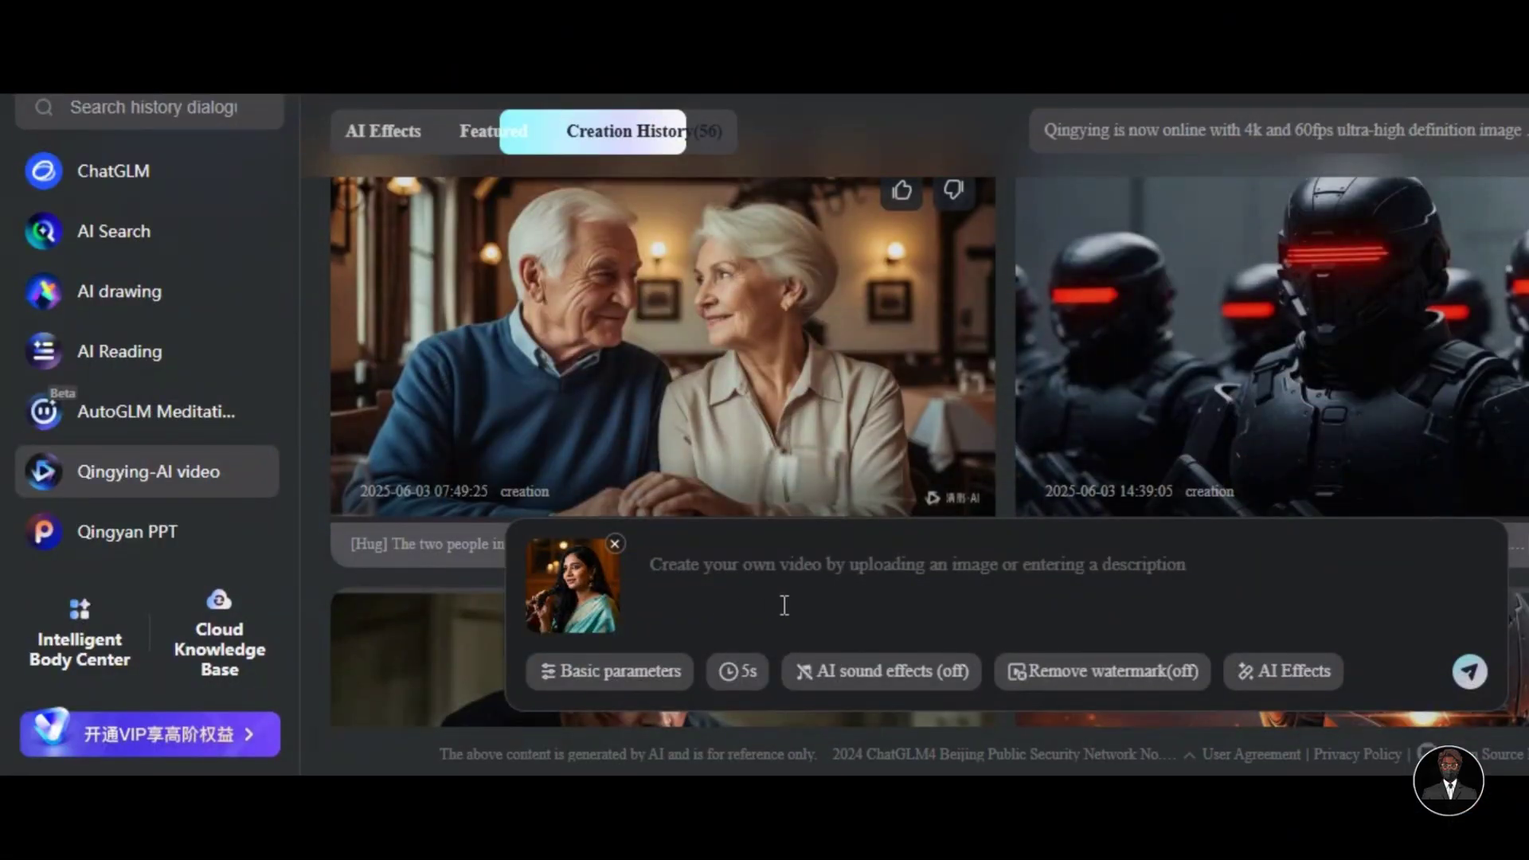
Apply the Smile AI effect to the singer photo, then preview the finished clip
click(1283, 672)
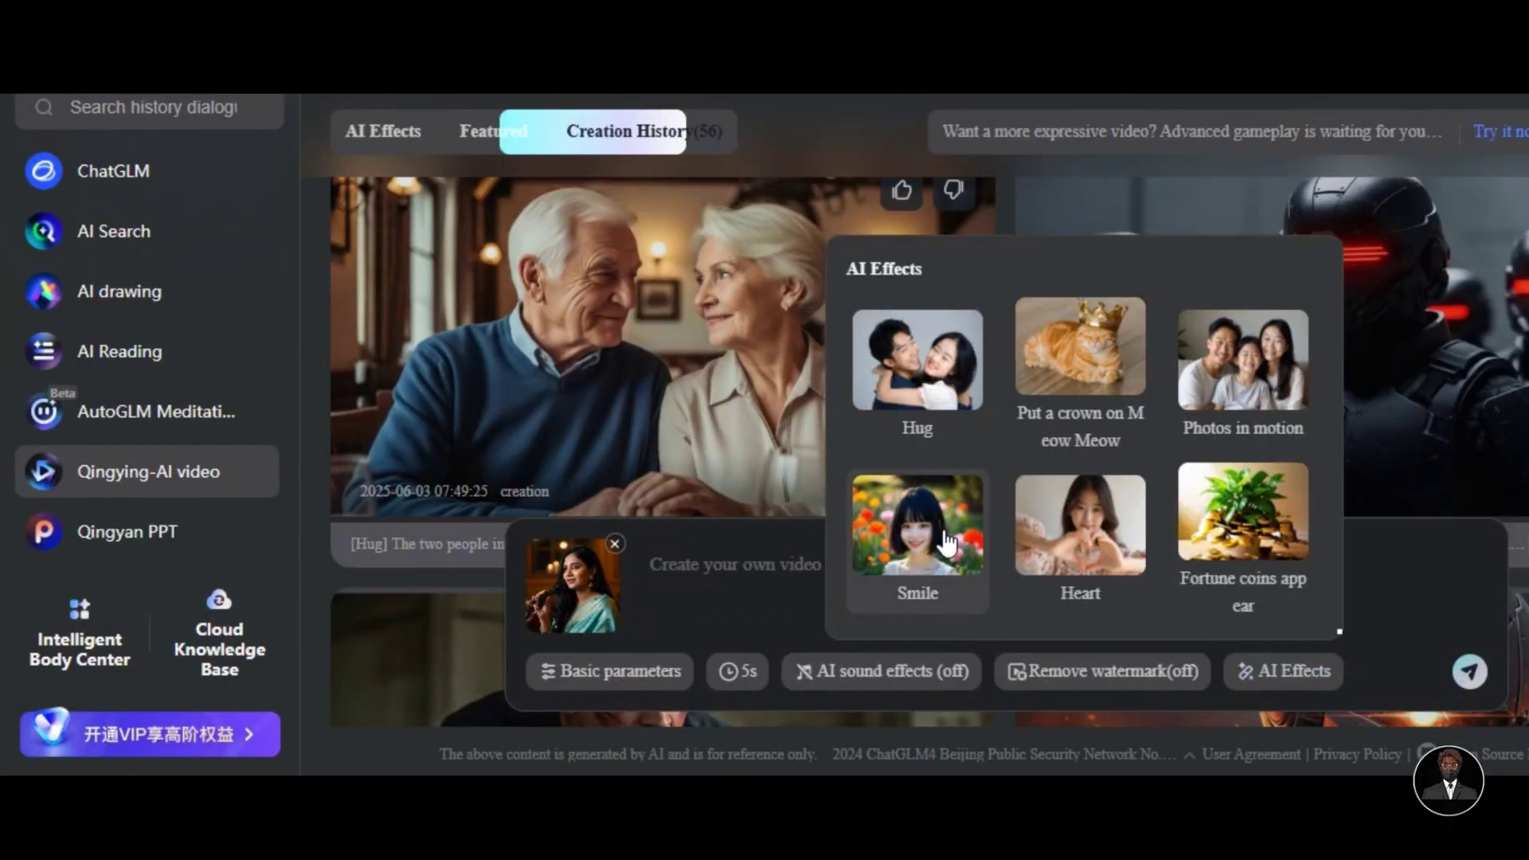
click(915, 521)
click(1470, 673)
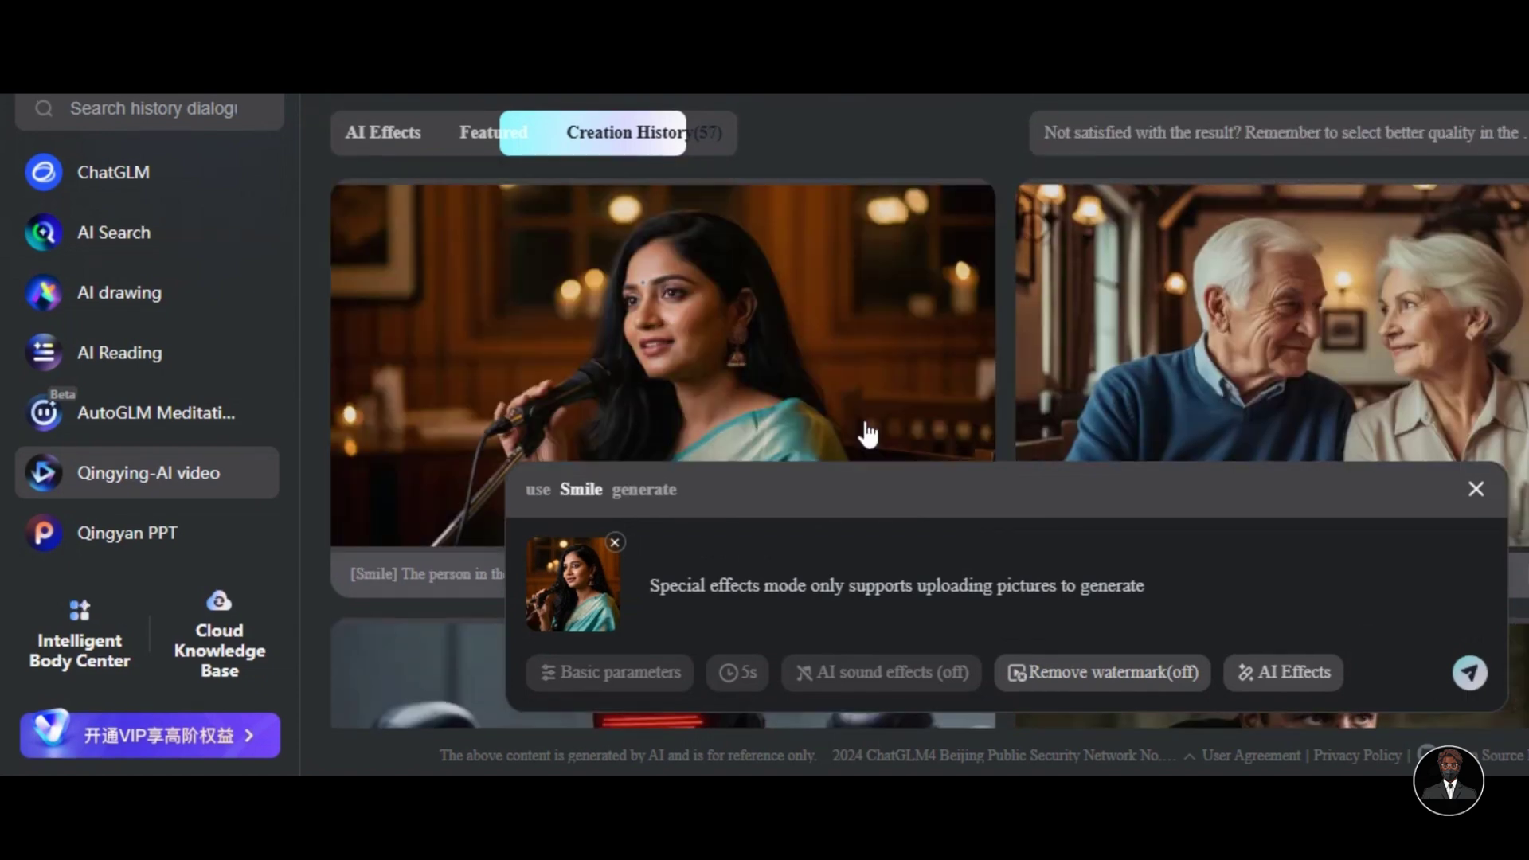
click(864, 433)
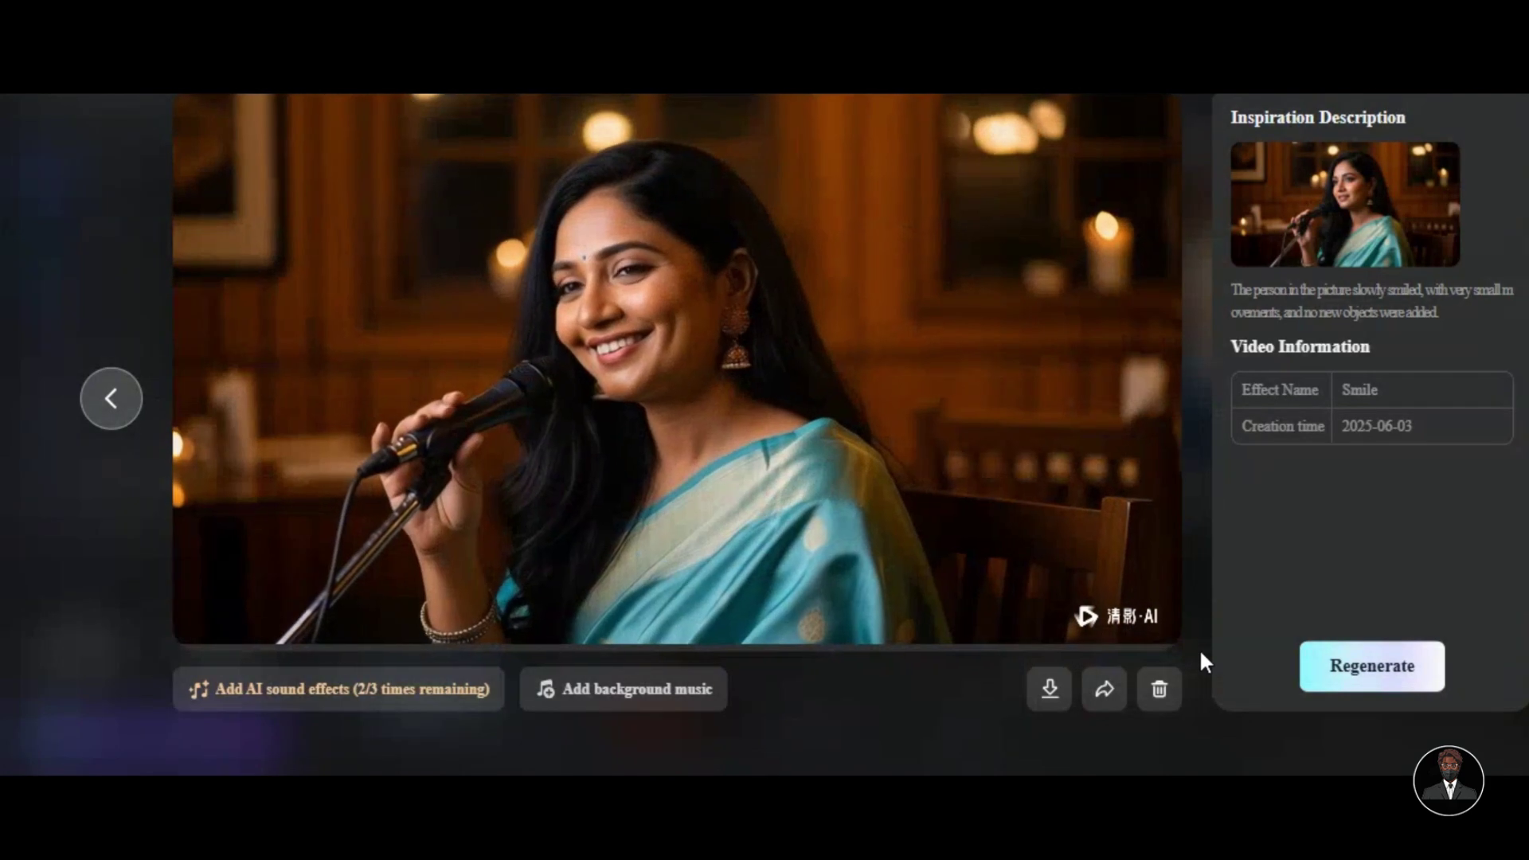
click(1202, 657)
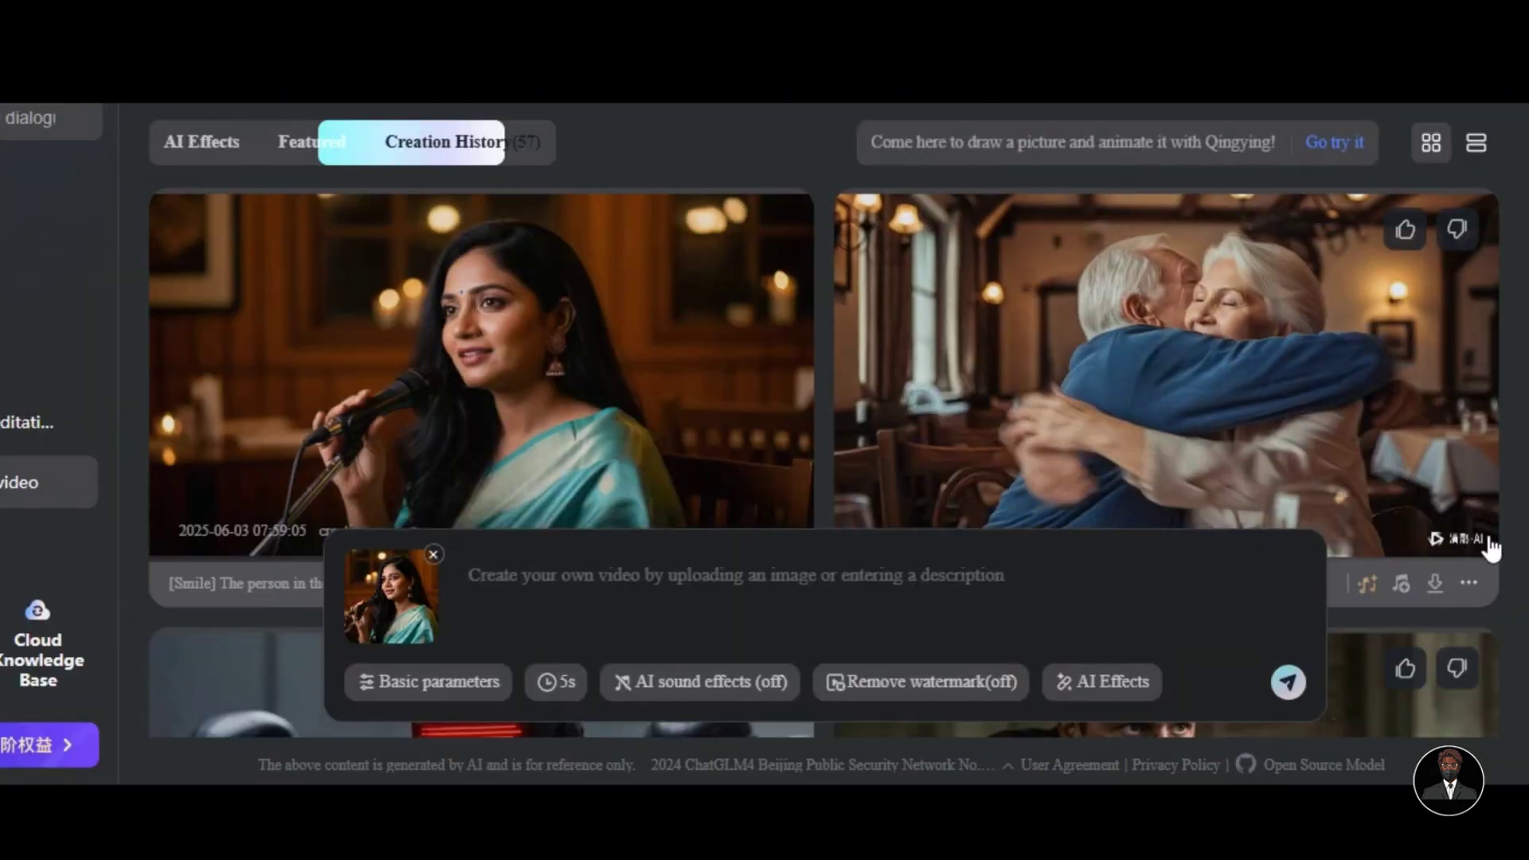
Scroll down Creation History past the earlier lion-and-elephant and cat videos
scroll(1519, 576, down, 6)
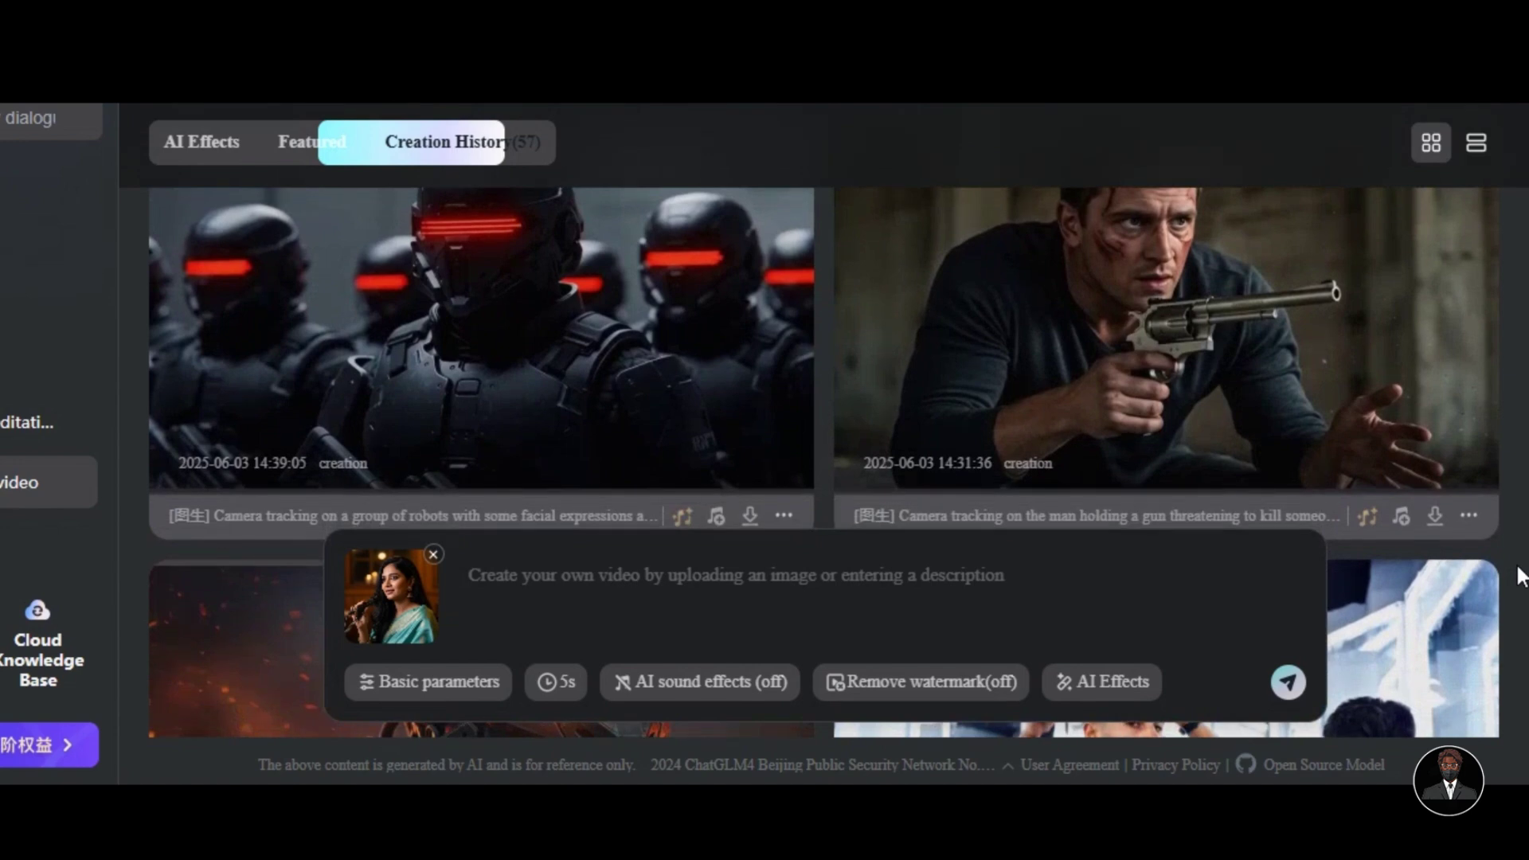
scroll(1520, 577, down, 8)
scroll(1520, 577, down, 5)
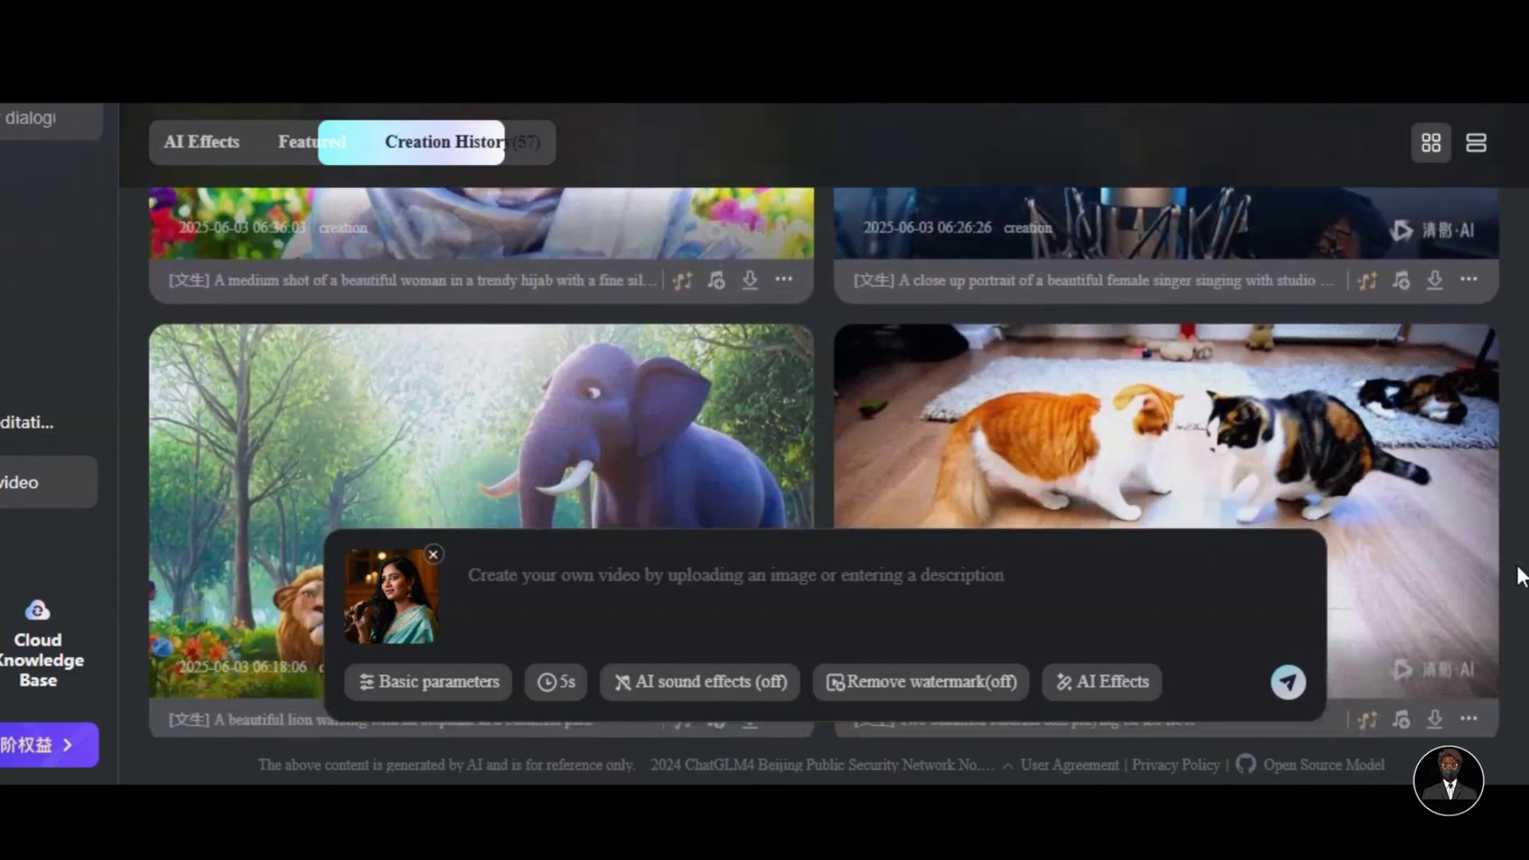
scroll(1519, 576, down, 4)
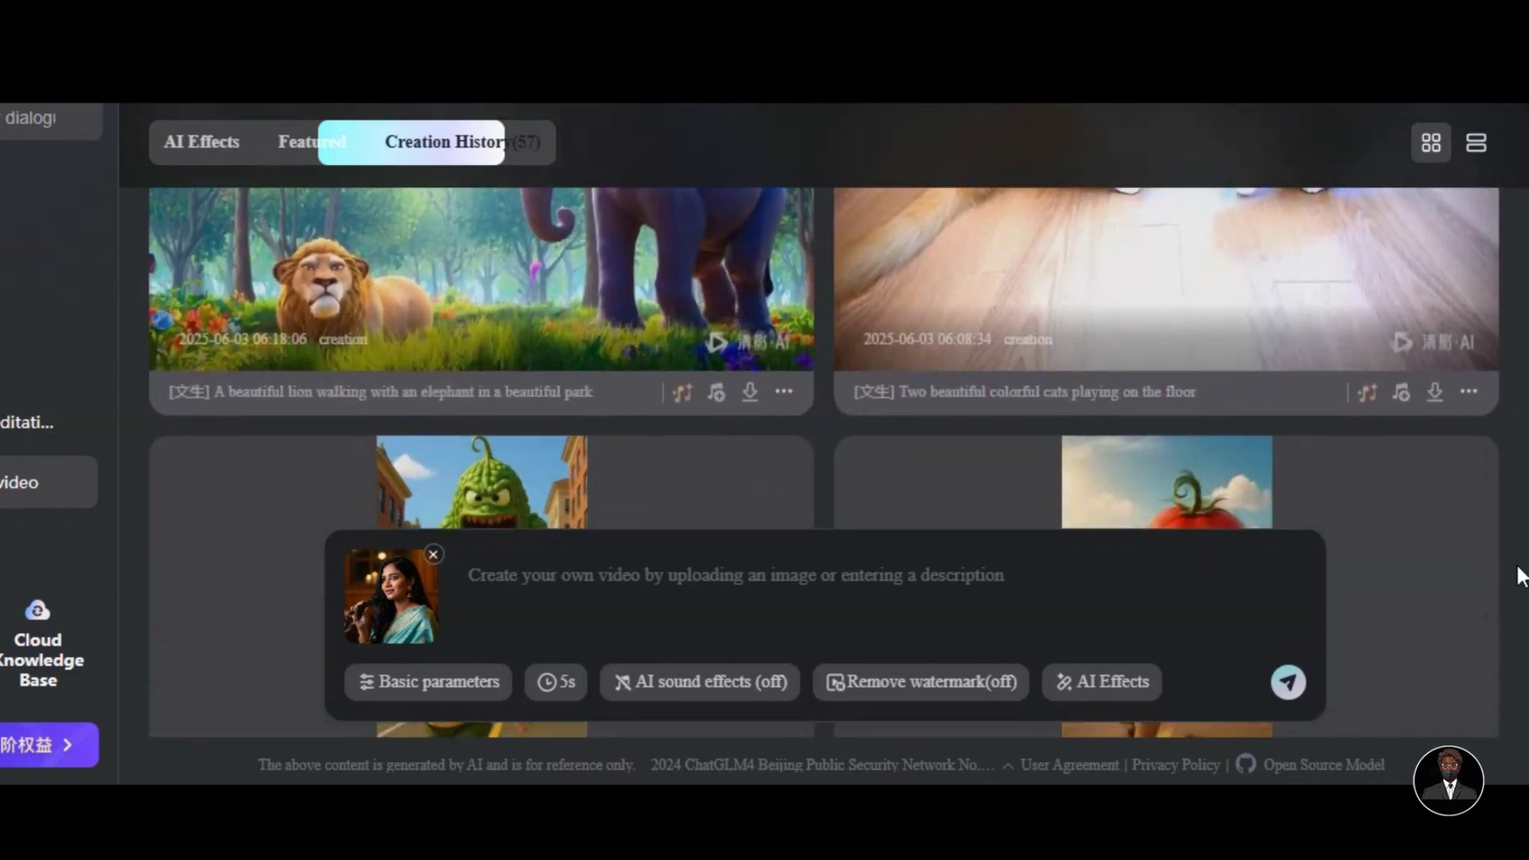
scroll(1520, 577, down, 5)
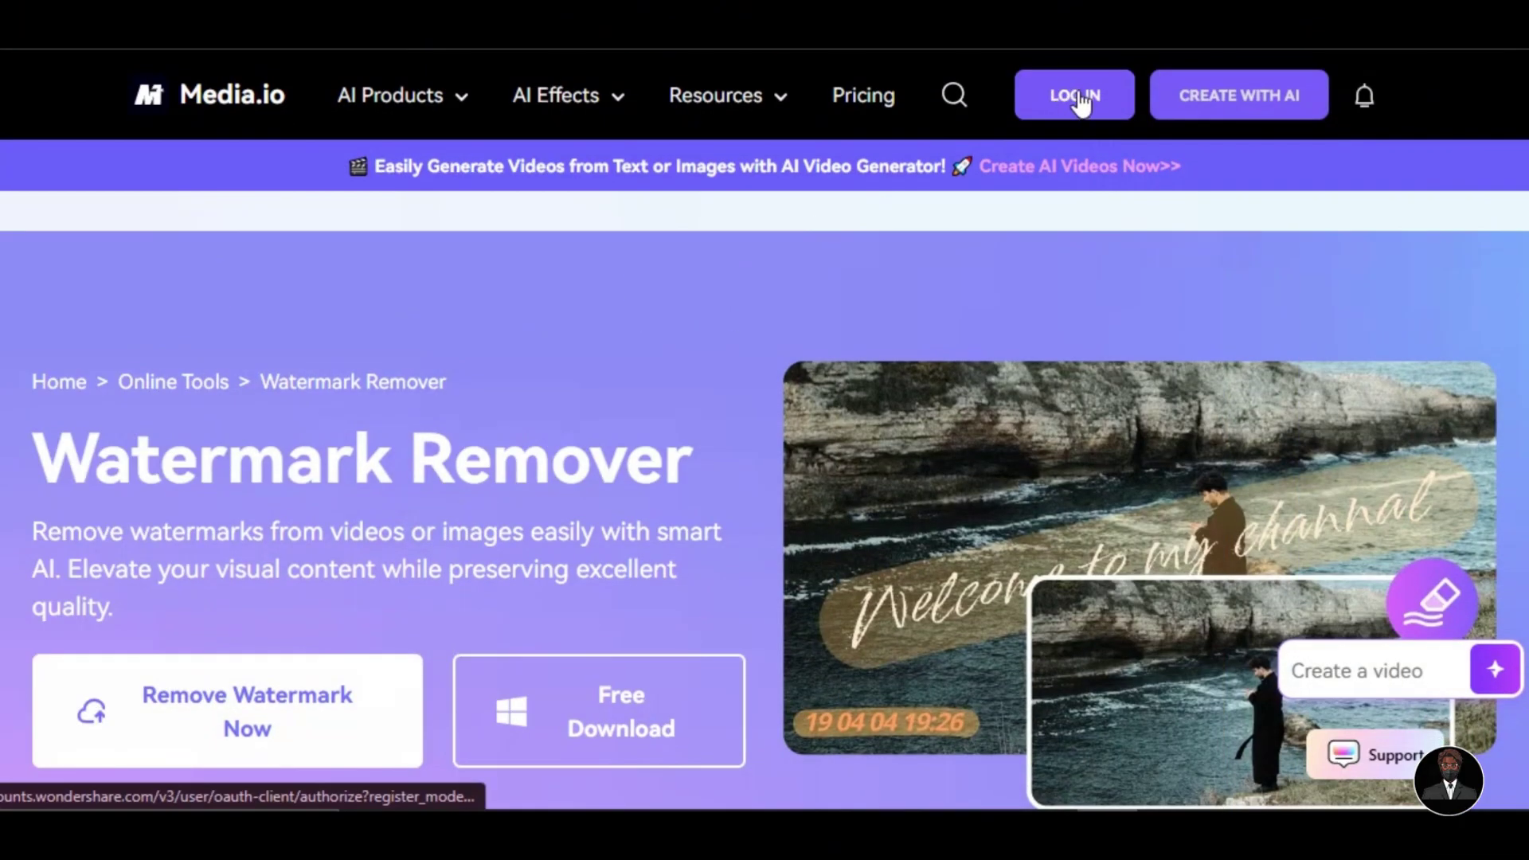
Upload the singer clip to Media.io's Watermark Remover
click(307, 702)
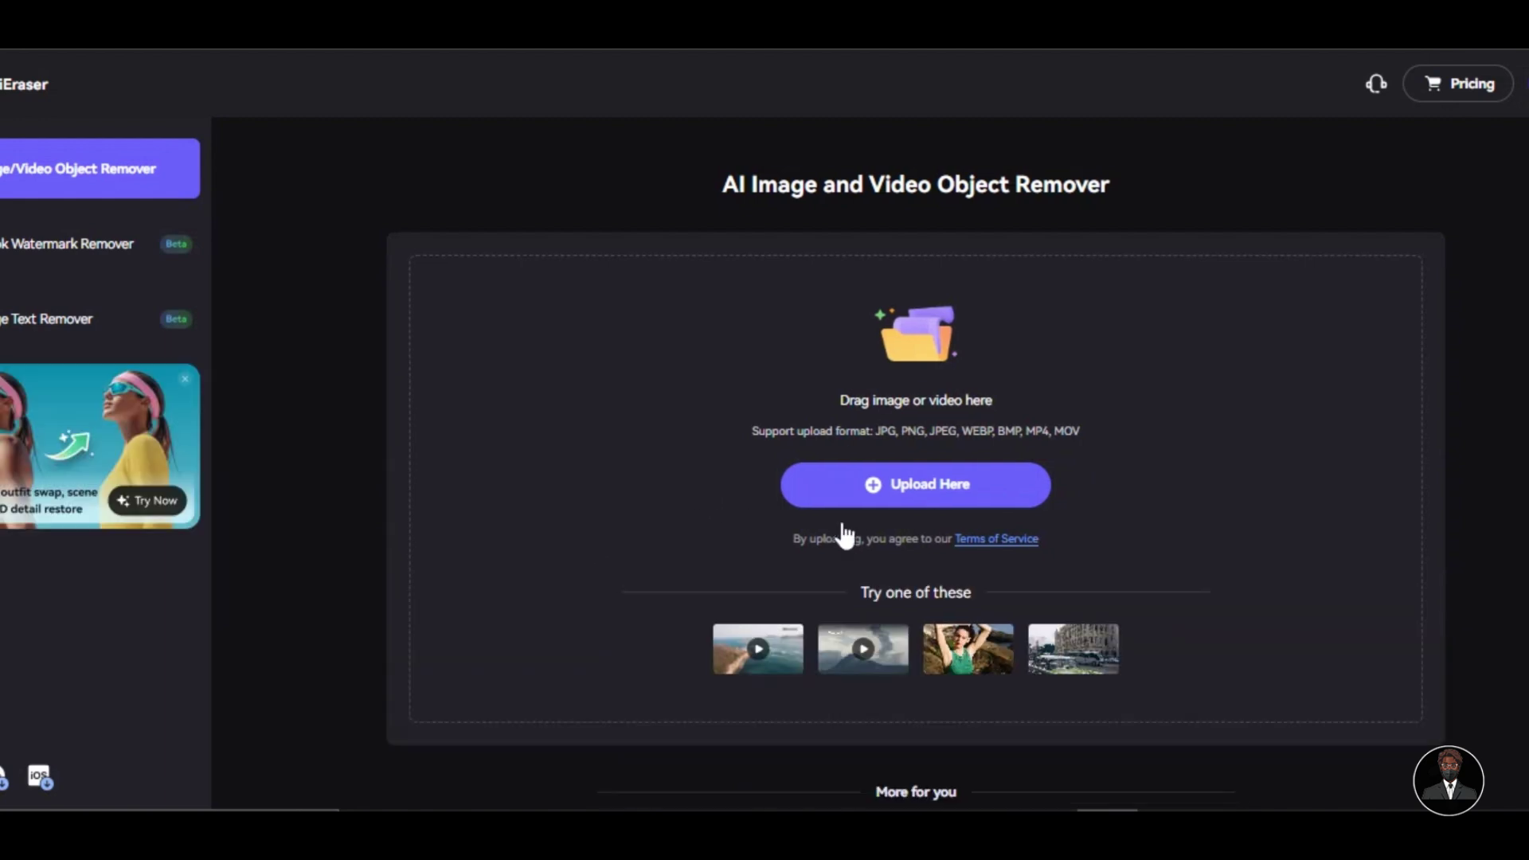
click(864, 496)
click(930, 484)
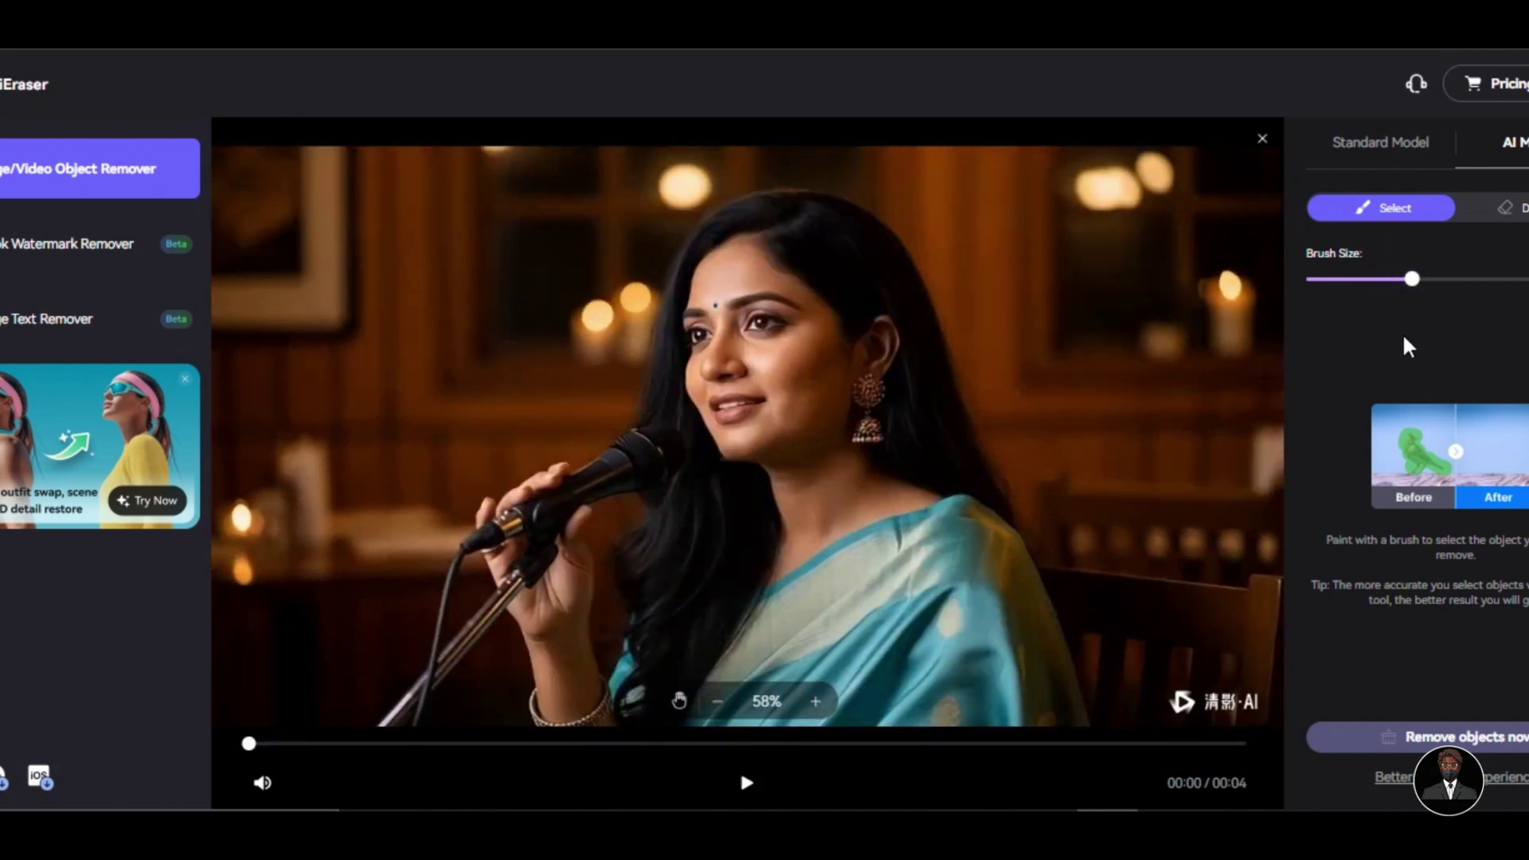
Brush out the Qingying AI watermark with a larger brush, preview, and download the clean clip
drag(1413, 278, 1461, 279)
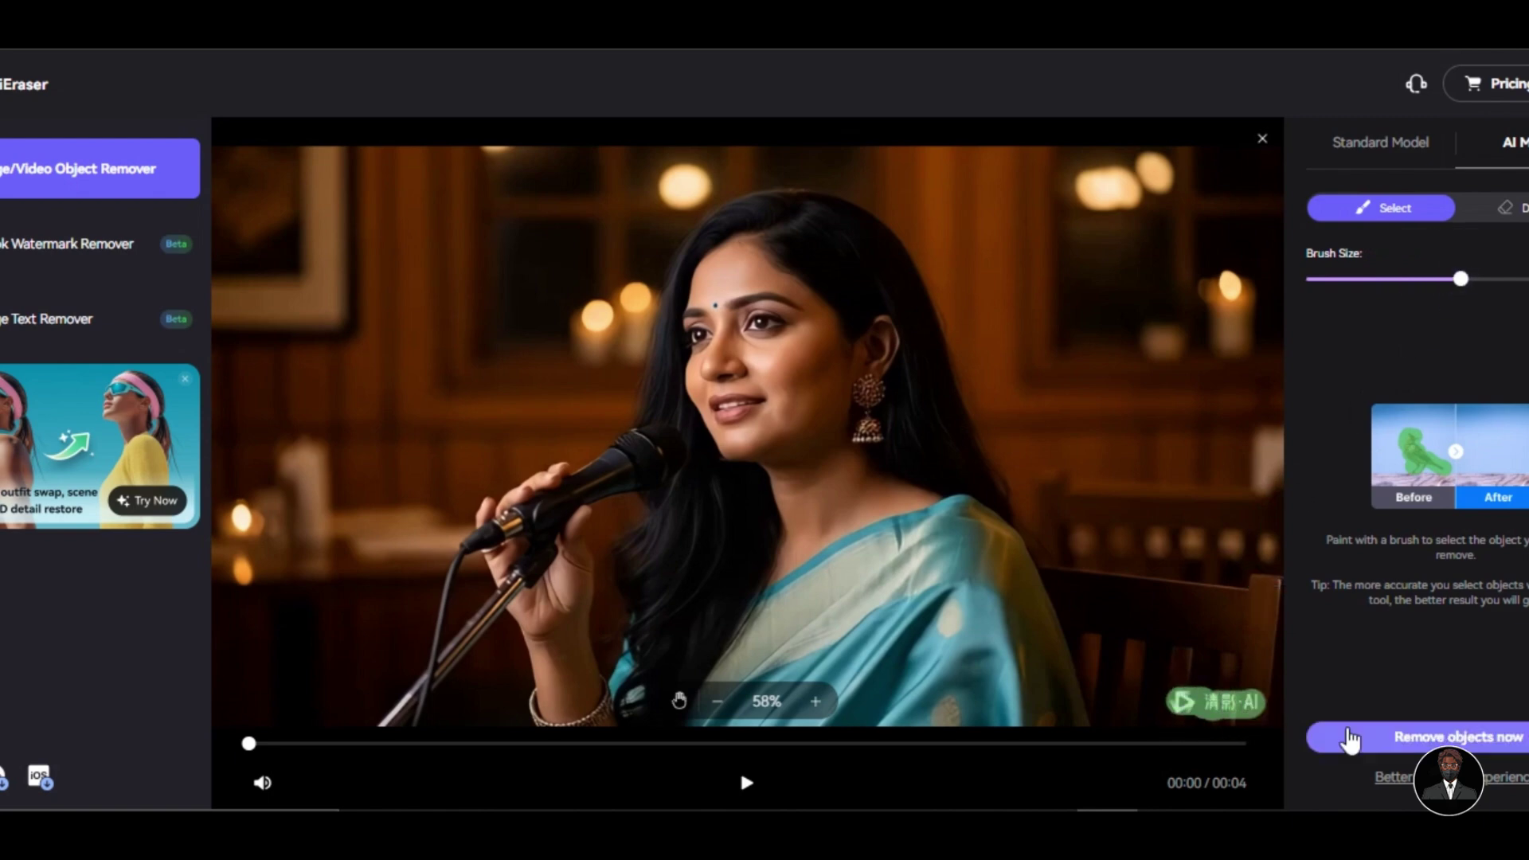
click(1349, 734)
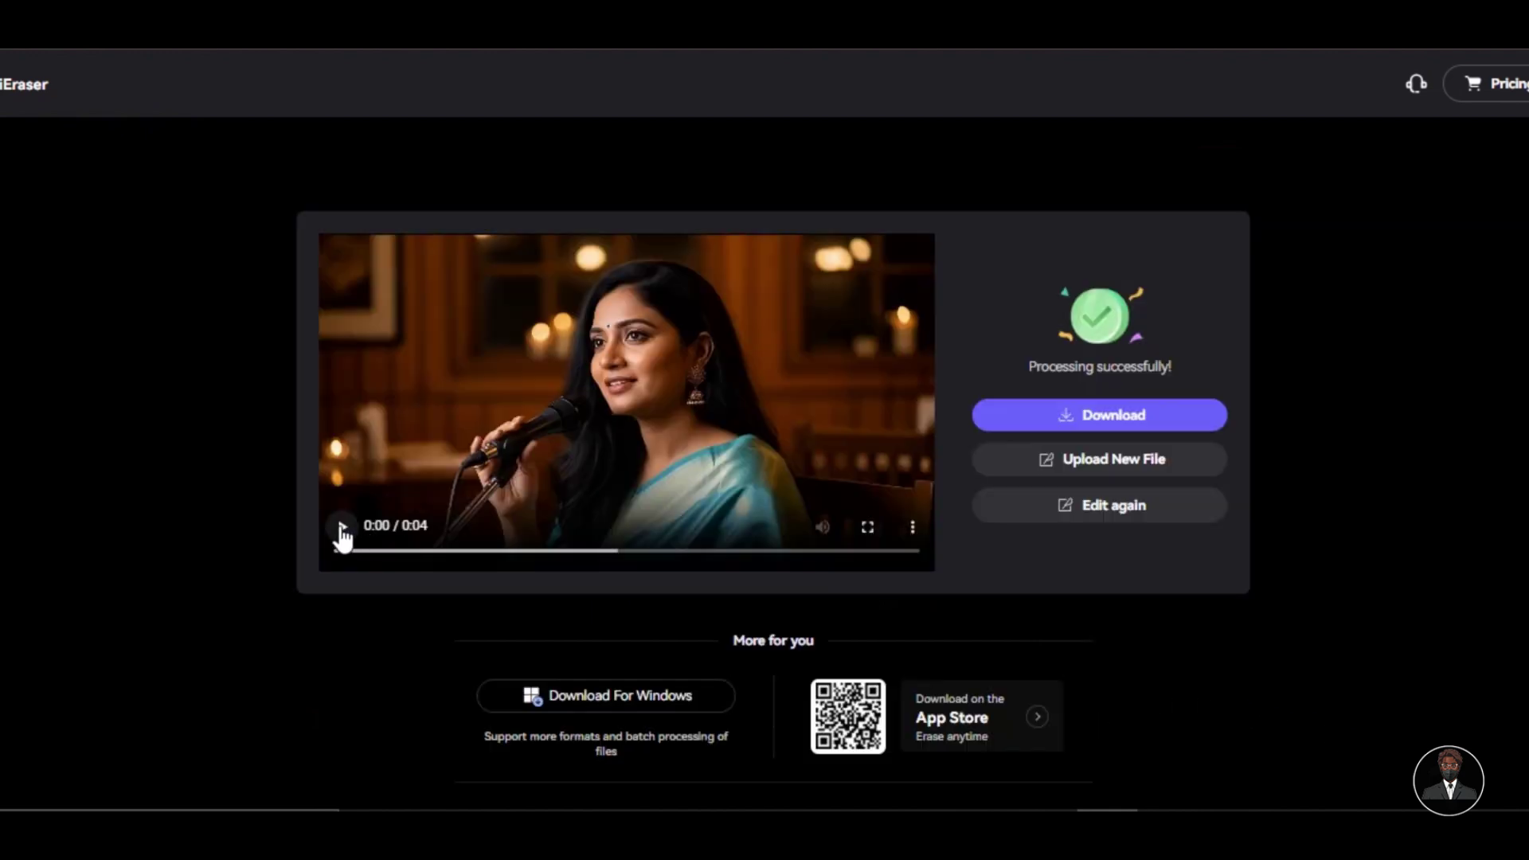
click(342, 528)
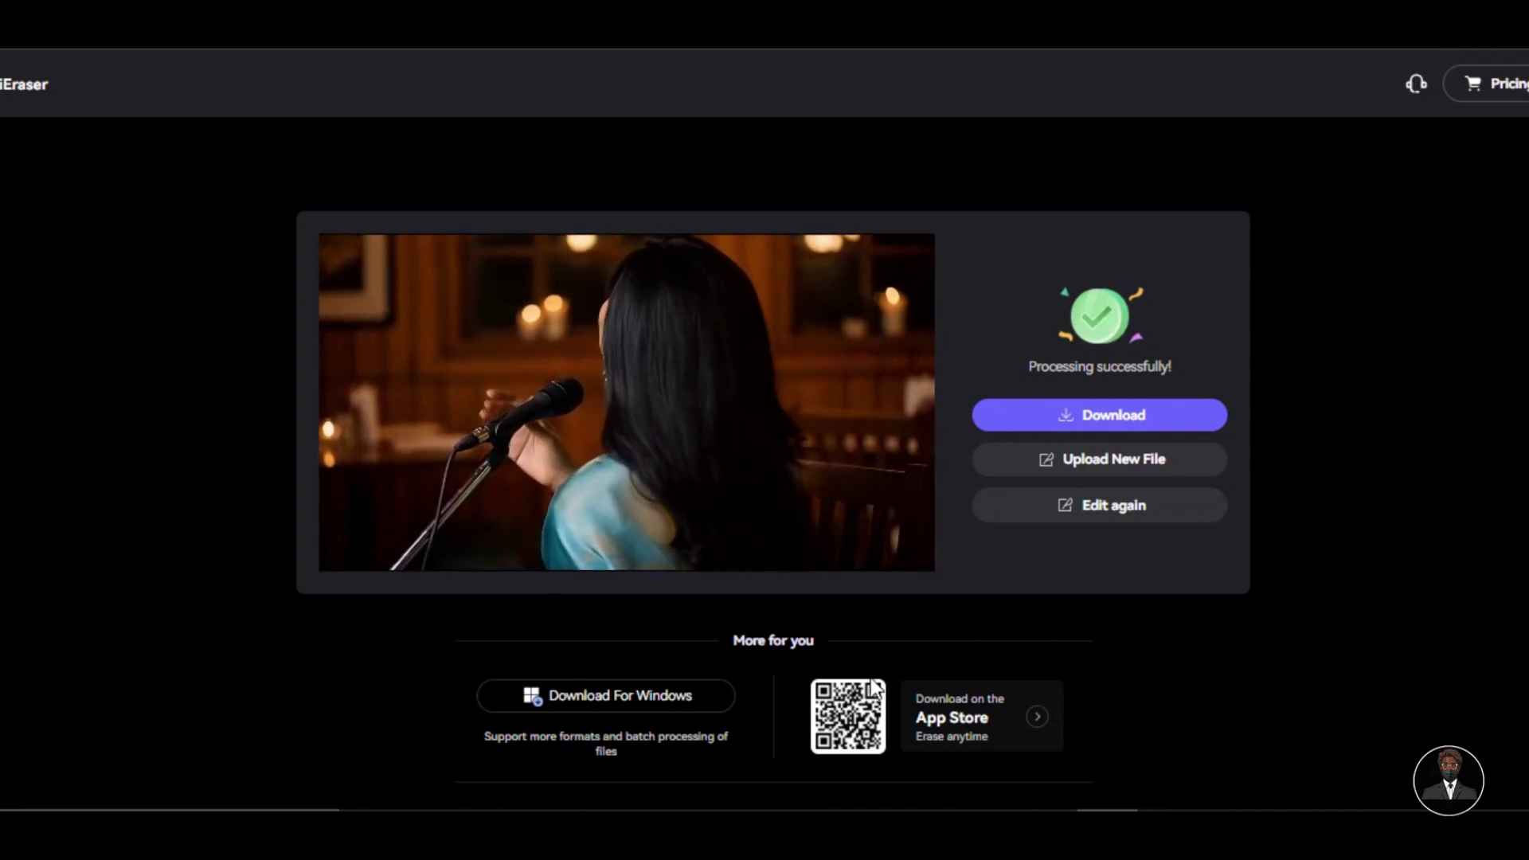
click(1146, 416)
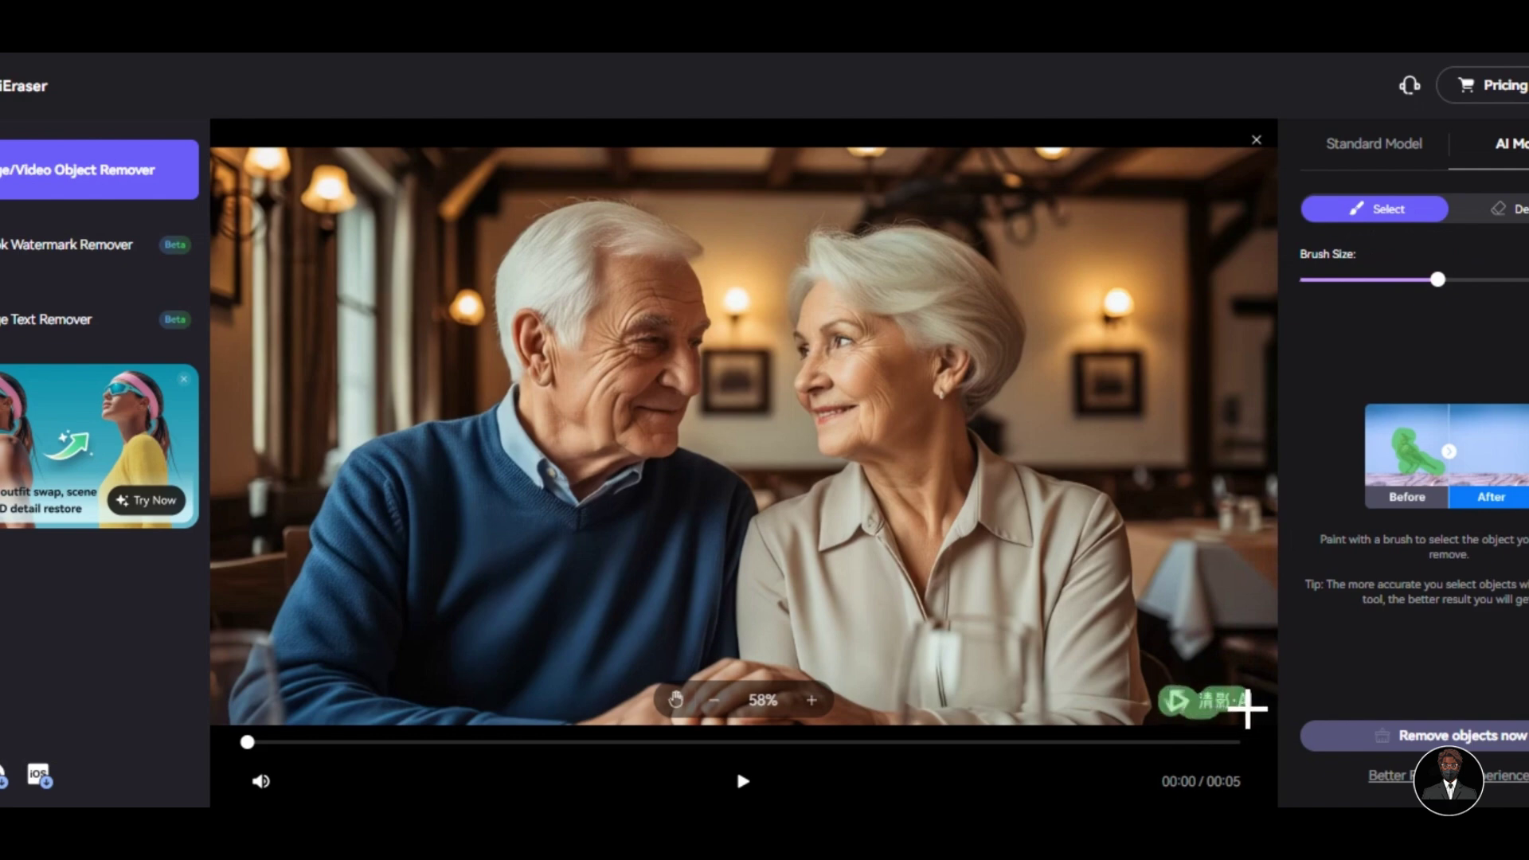
Remove the brushed-over watermark from the elderly couple's Hug clip
click(1414, 735)
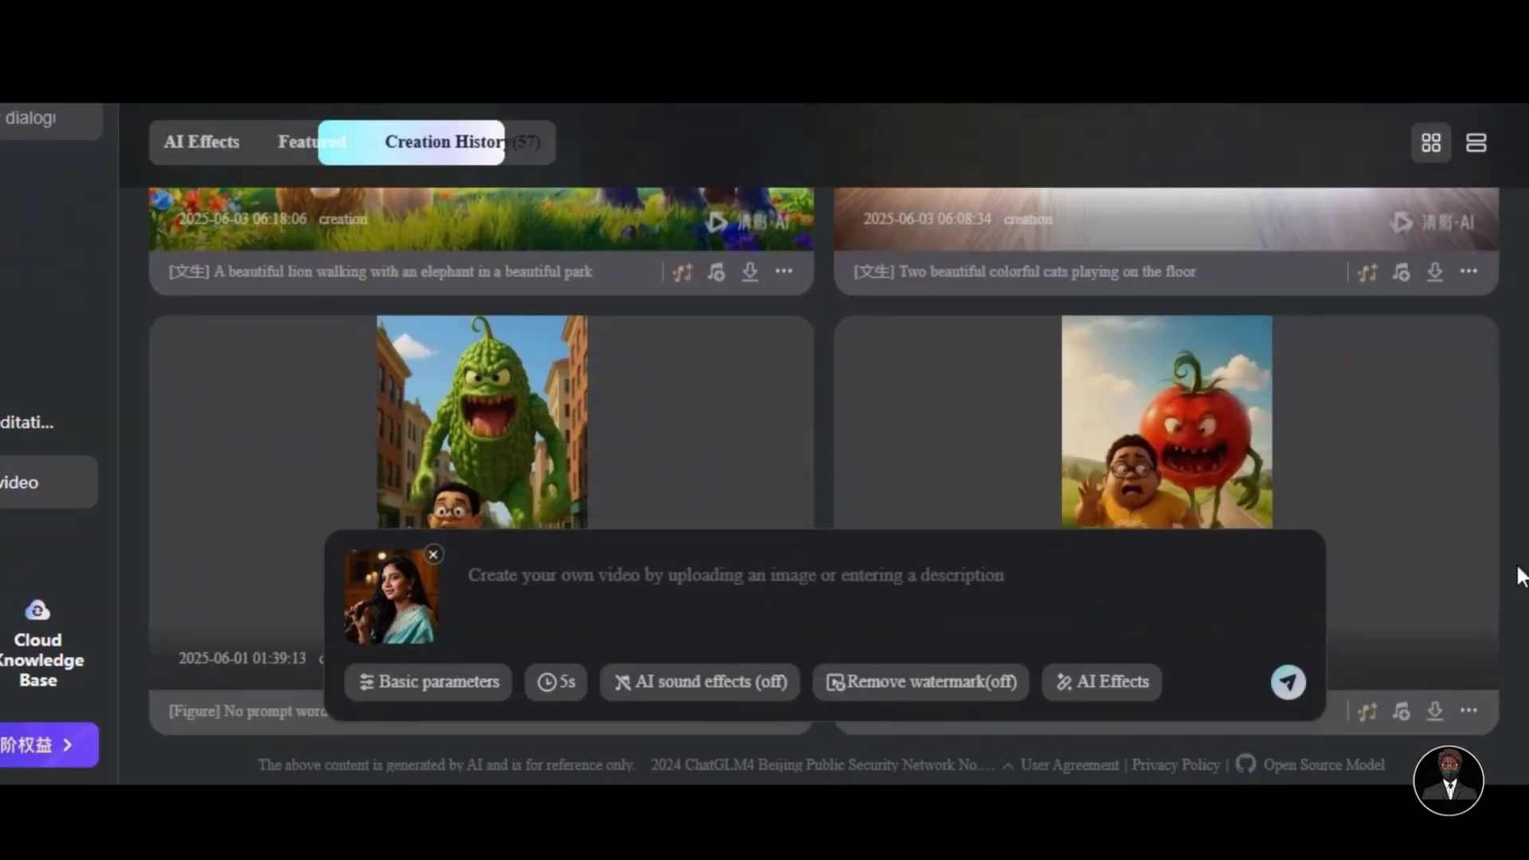
scroll(1521, 575, down, 3)
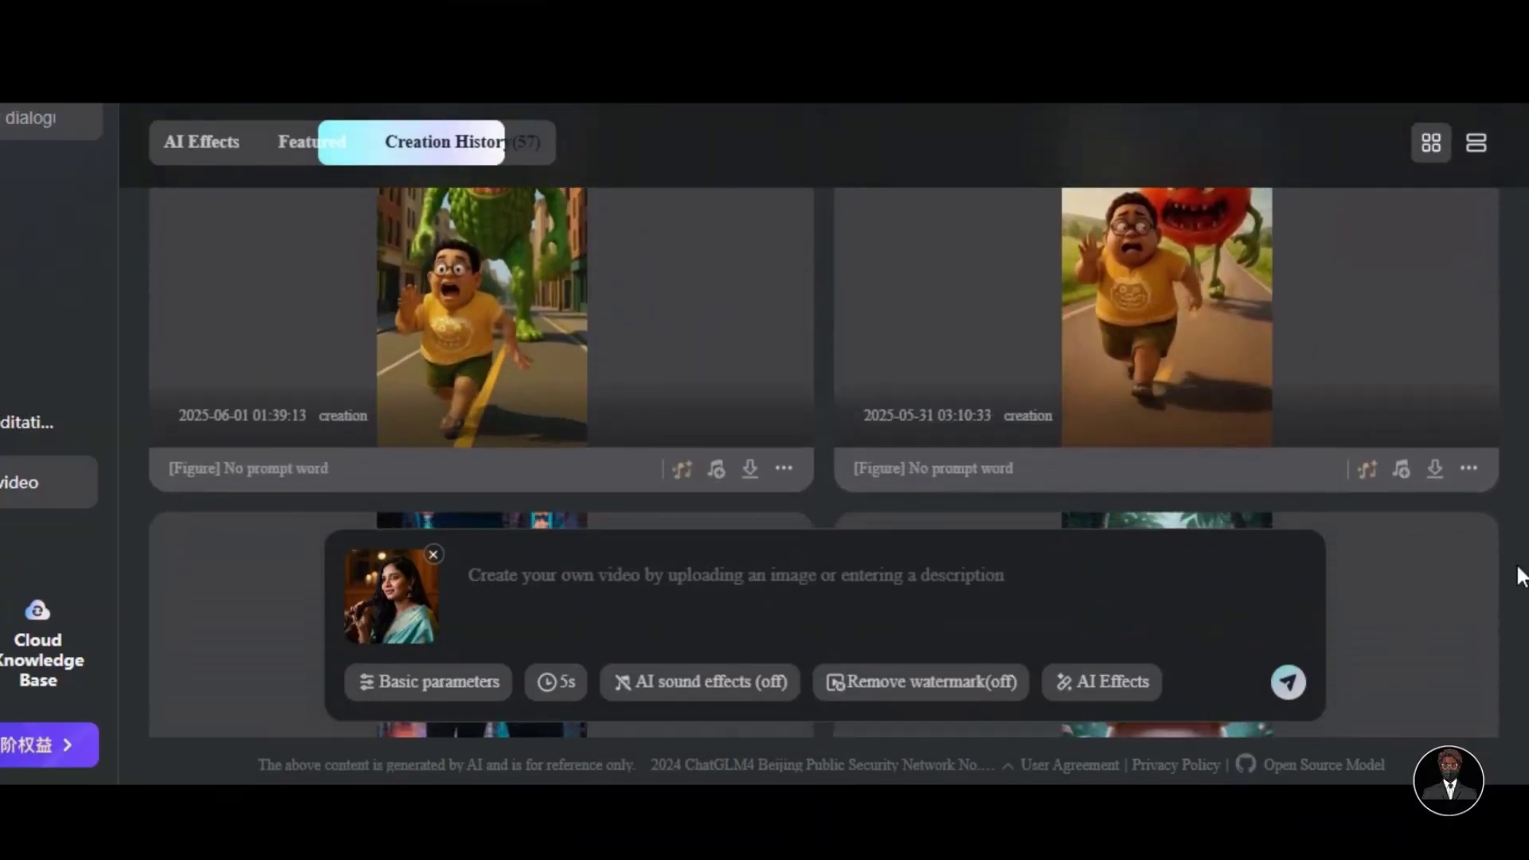
scroll(1521, 575, down, 4)
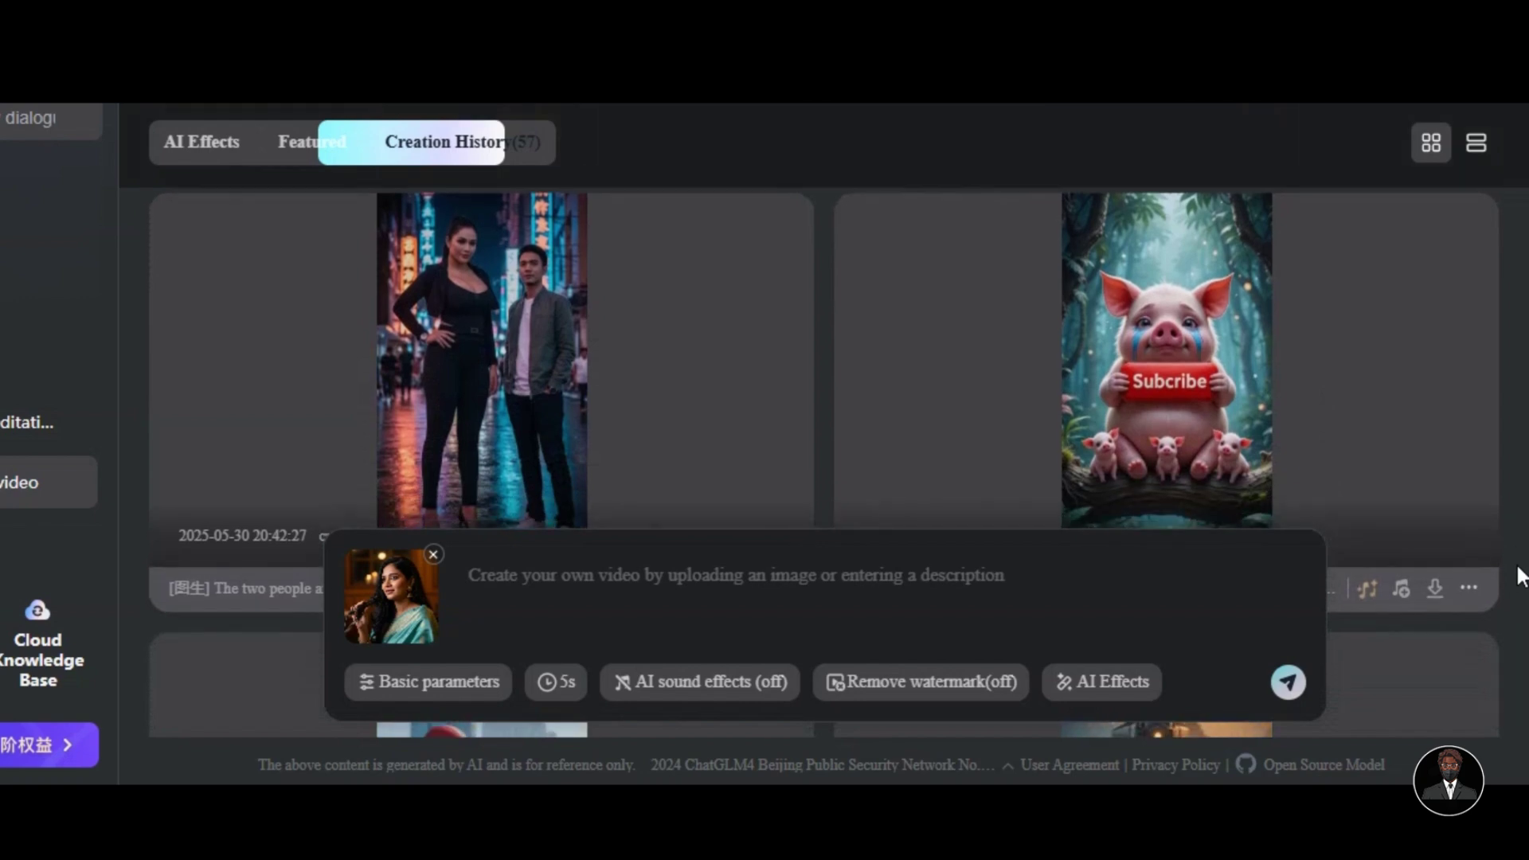
scroll(1522, 575, down, 4)
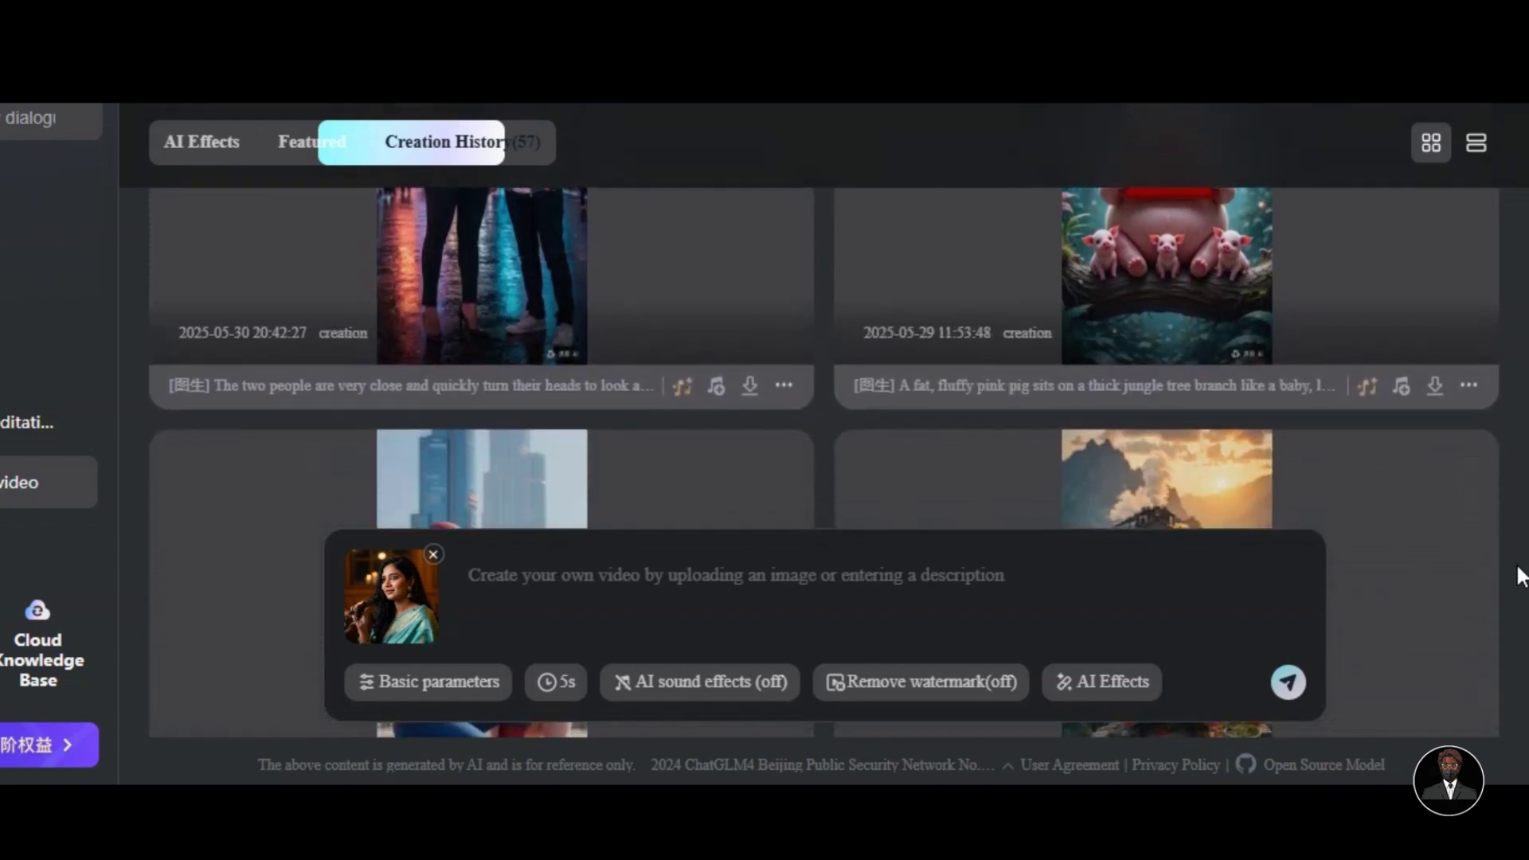
scroll(1521, 575, down, 4)
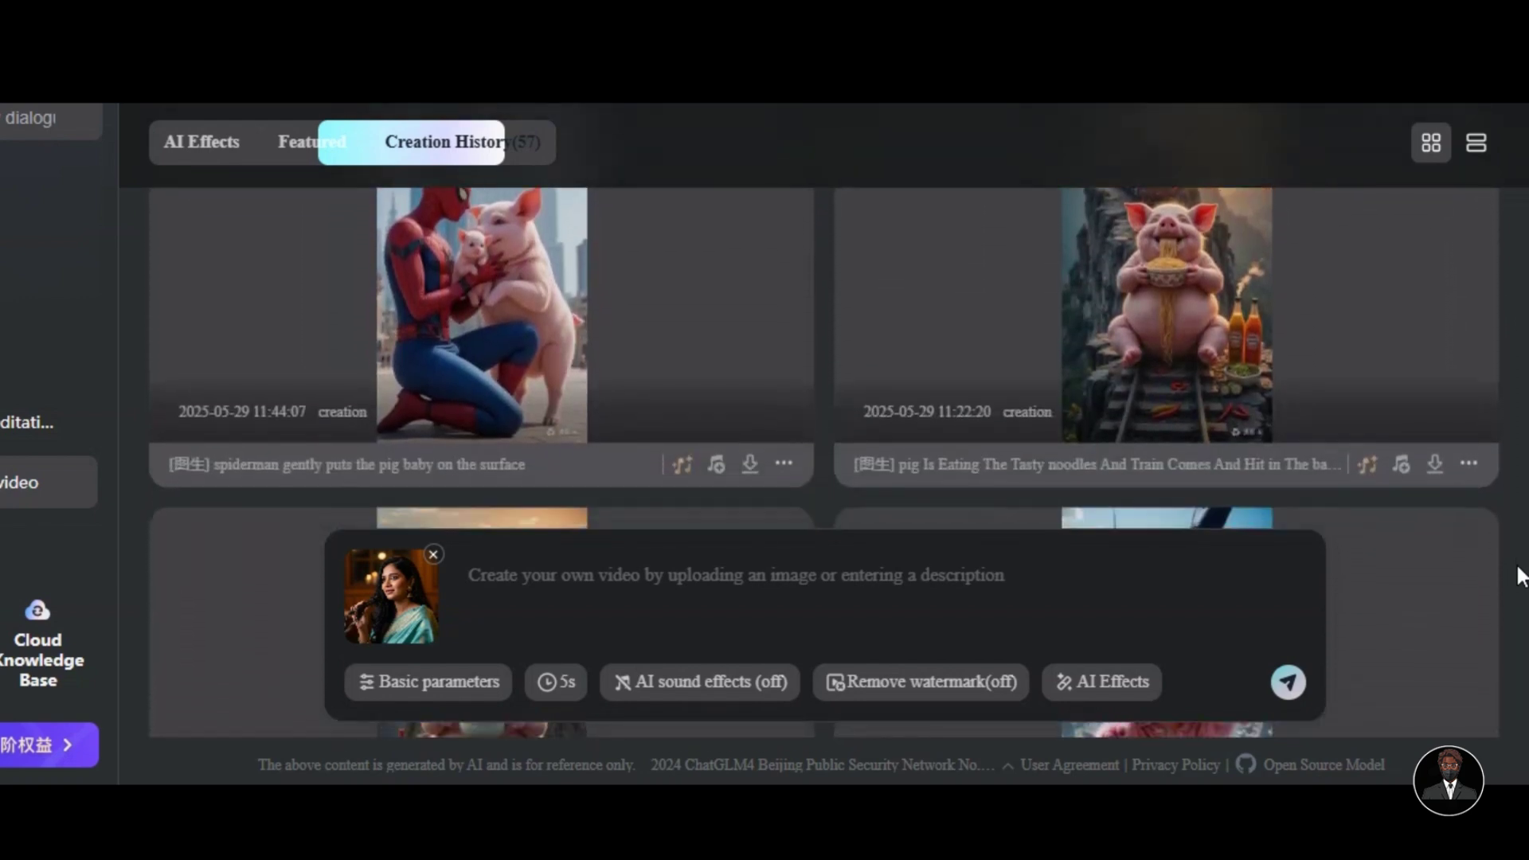
scroll(1521, 576, down, 4)
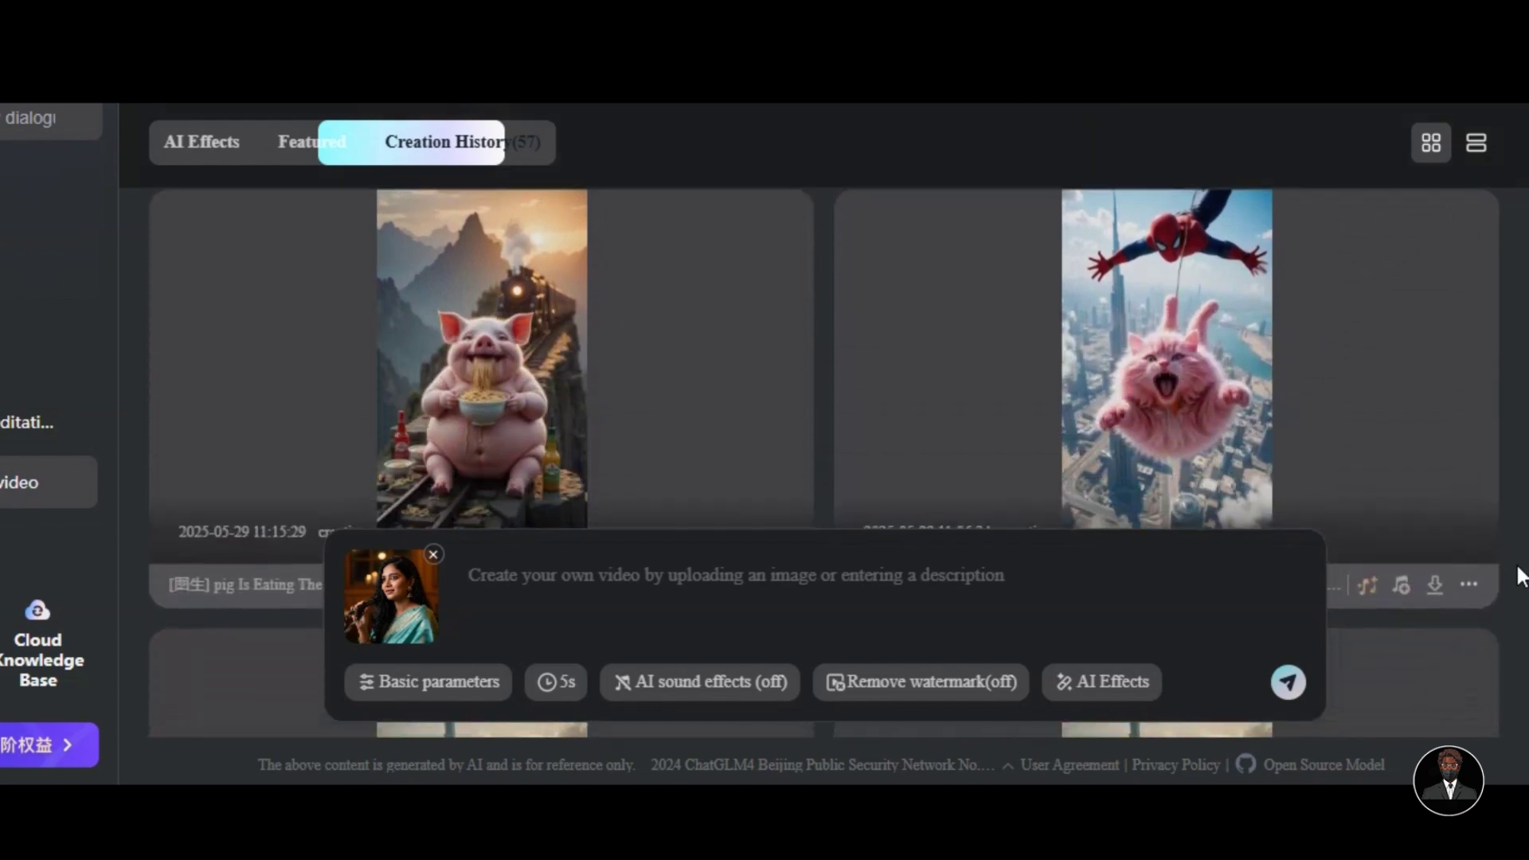
scroll(1521, 575, up, 10)
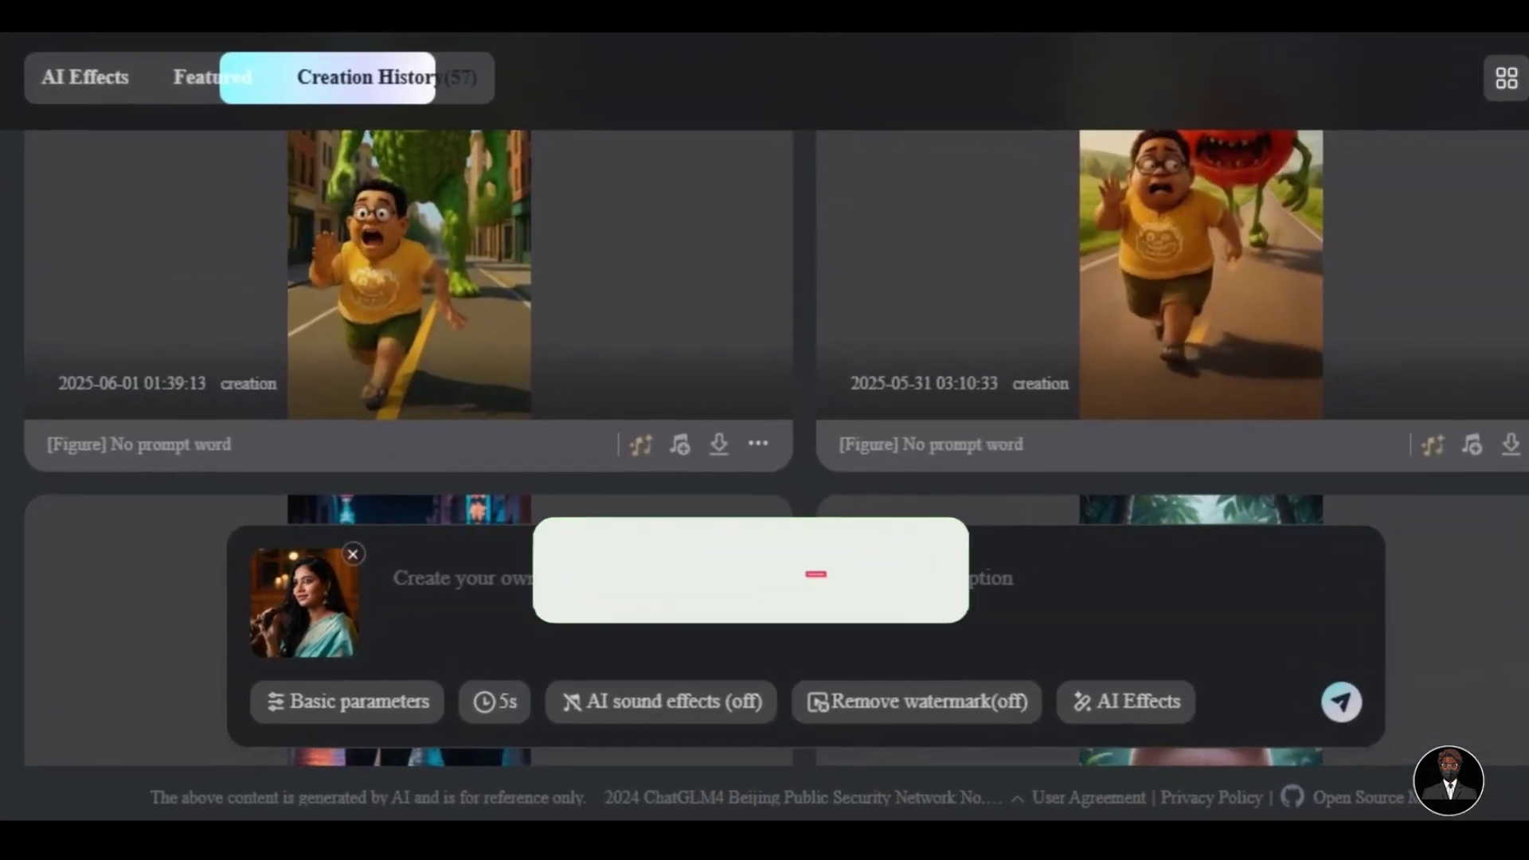
scroll(608, 688, up, 6)
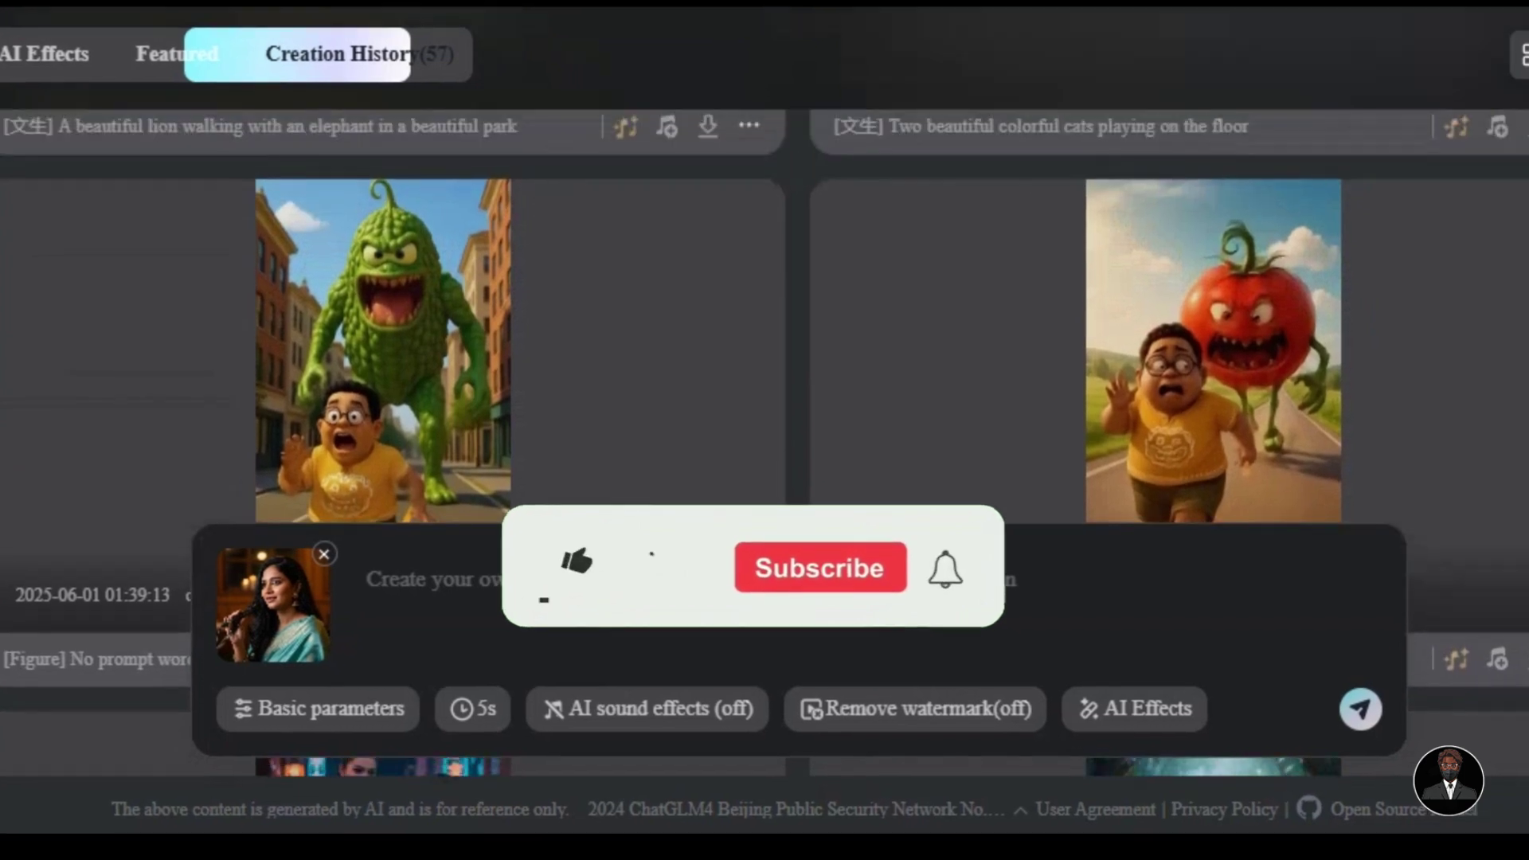
scroll(565, 681, up, 5)
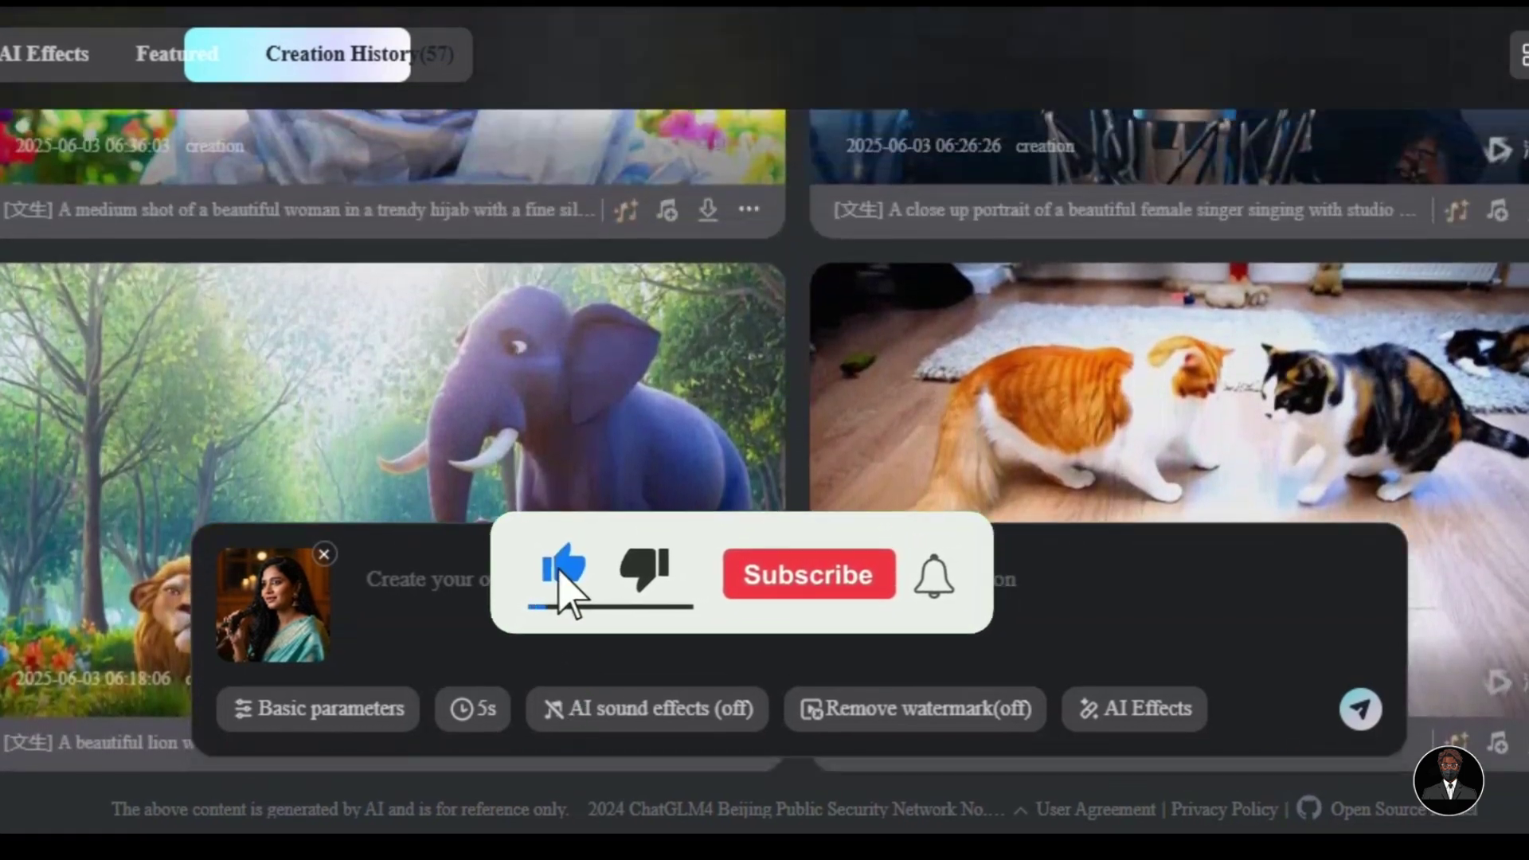
scroll(764, 398, up, 8)
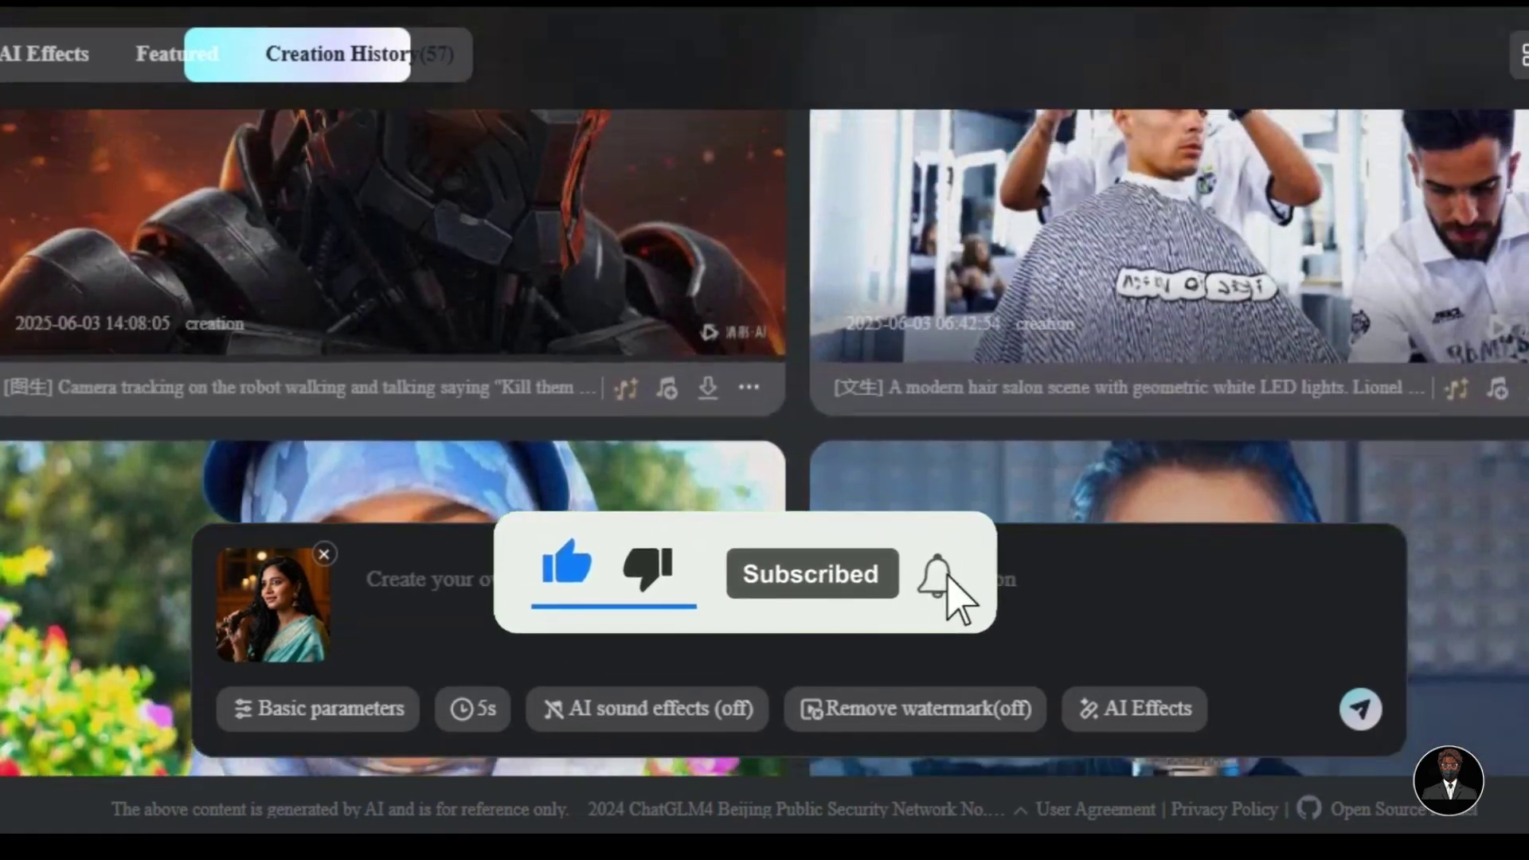
scroll(765, 398, up, 5)
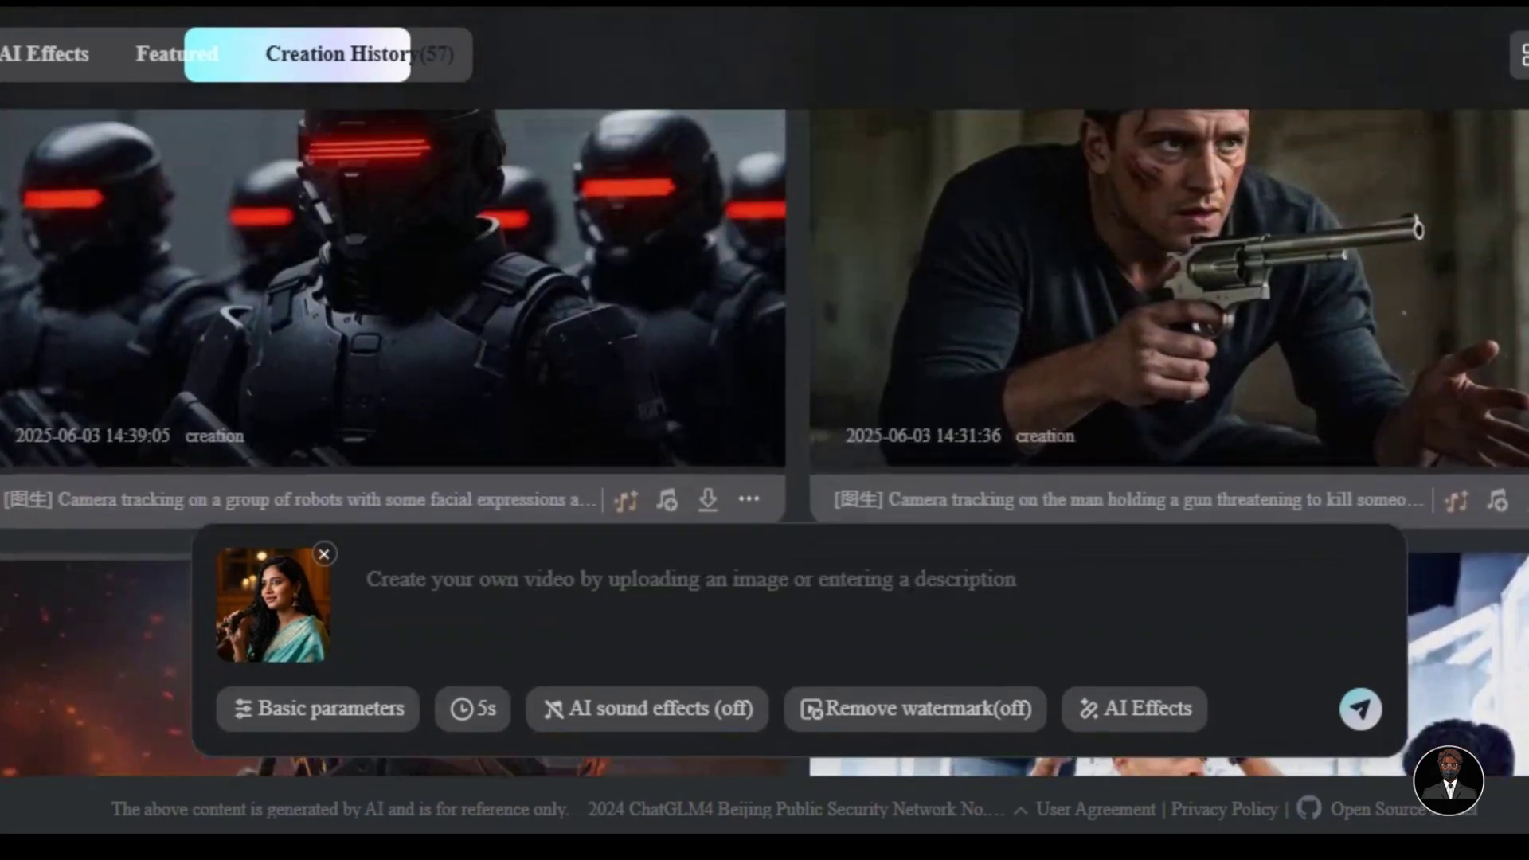